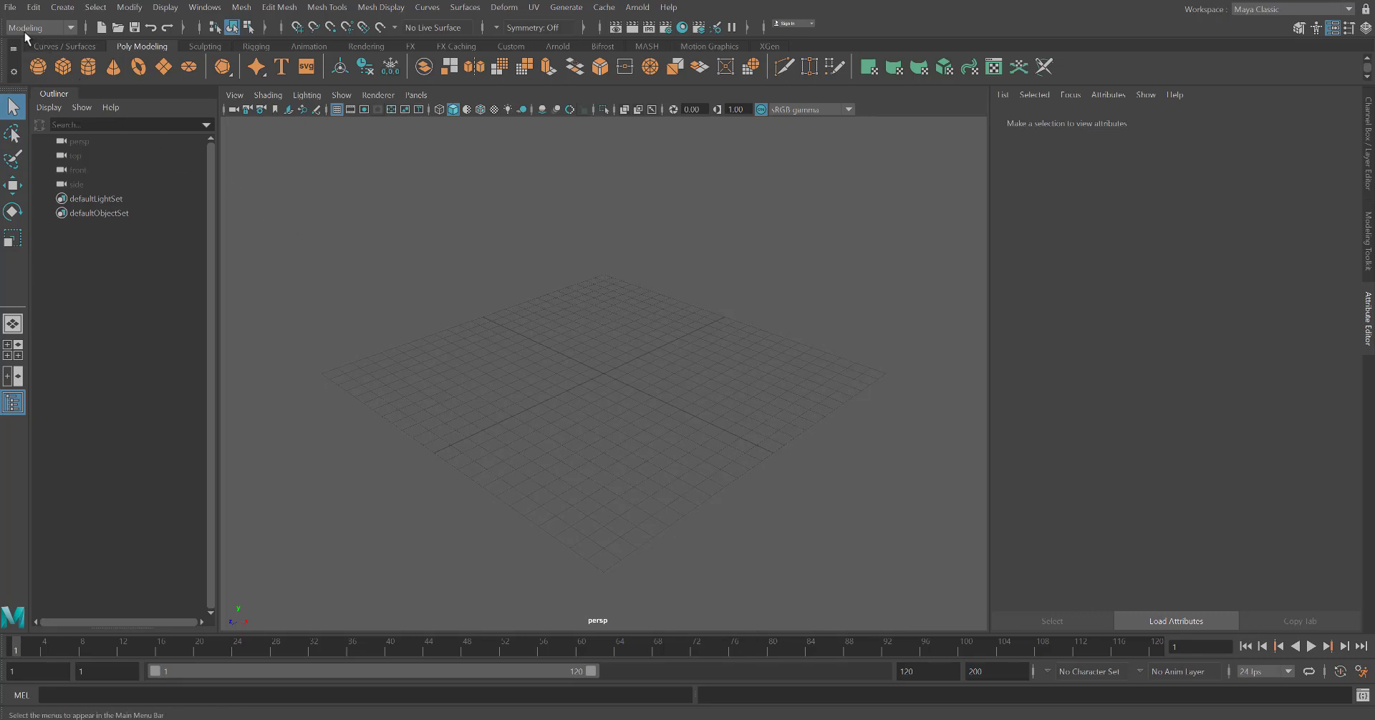
Create a polygon cube on the grid
{"action": "left_click", "coordinate": [63, 69]}
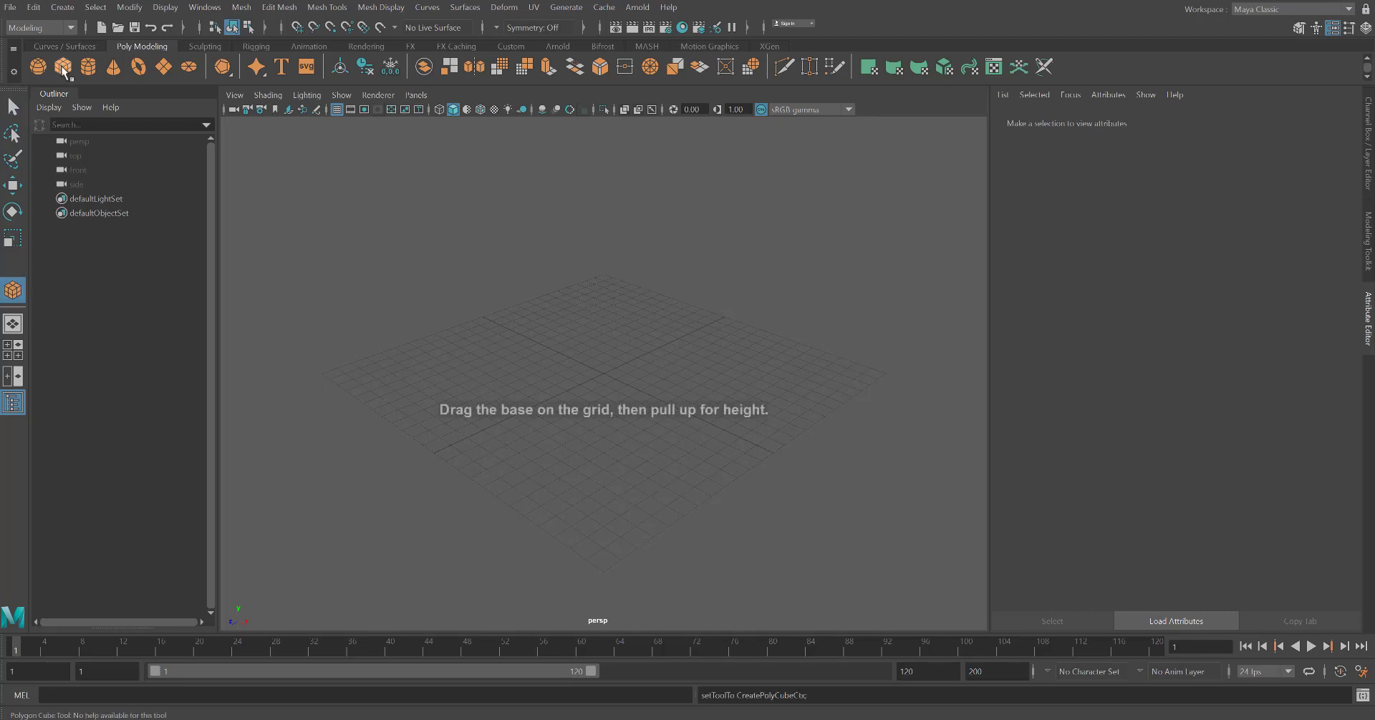
{"action": "left_click", "coordinate": [603, 375]}
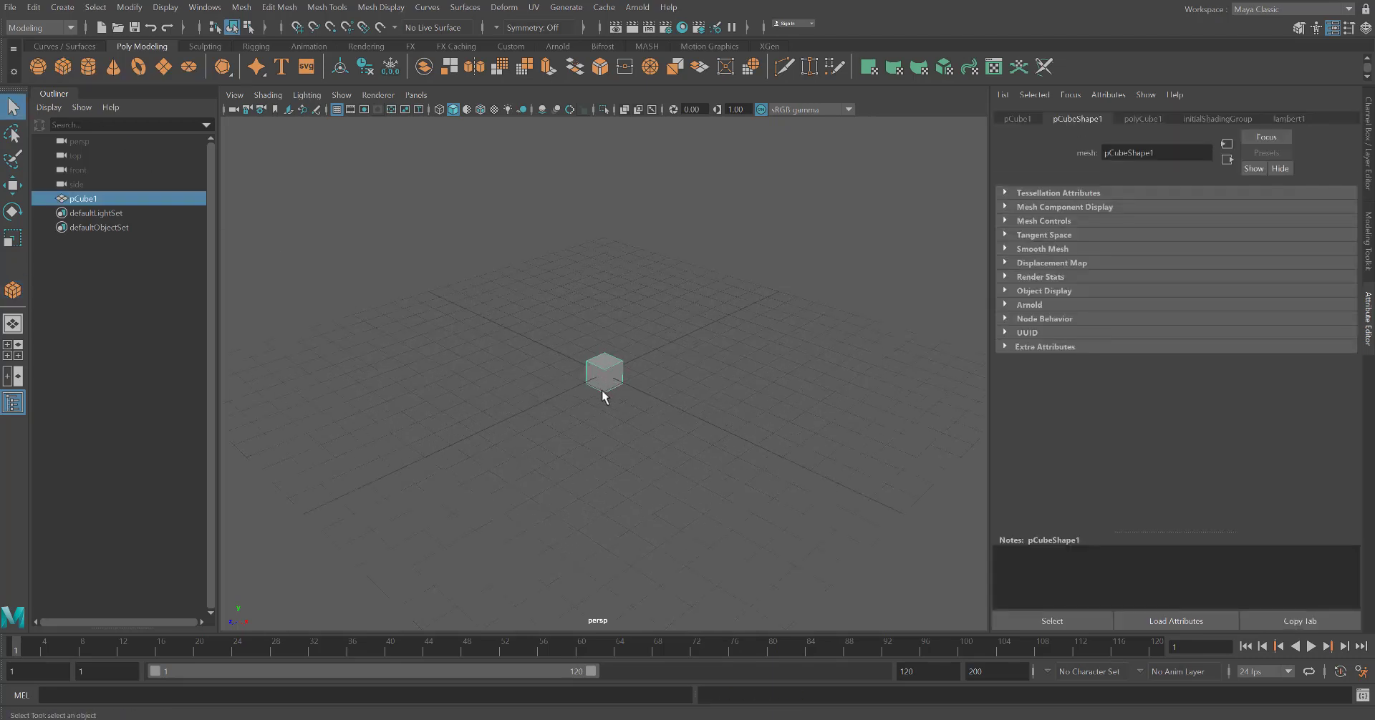
Set the cube's width to 20 in its construction inputs
{"action": "scroll", "coordinate": [616, 419], "scroll_direction": "up", "scroll_amount": 3}
{"action": "scroll", "coordinate": [625, 432], "scroll_direction": "up", "scroll_amount": 1}
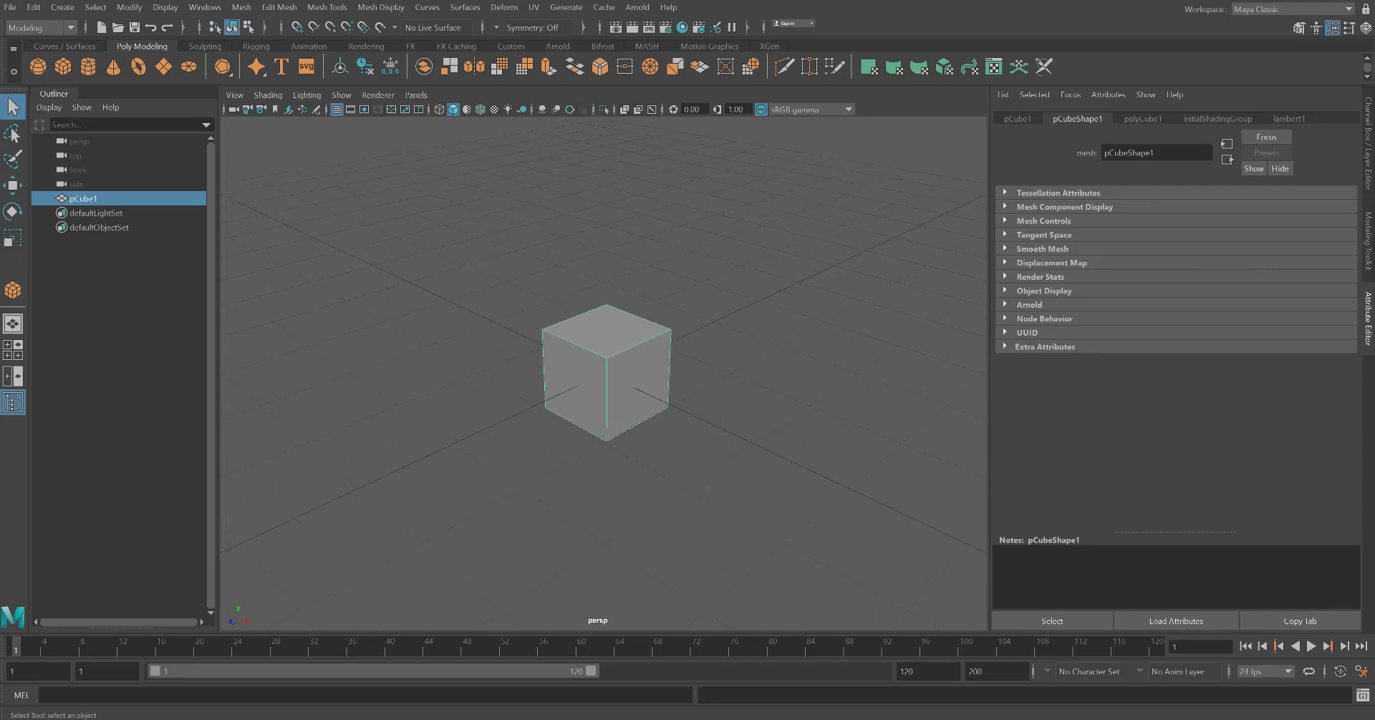
{"action": "left_click", "coordinate": [1368, 172]}
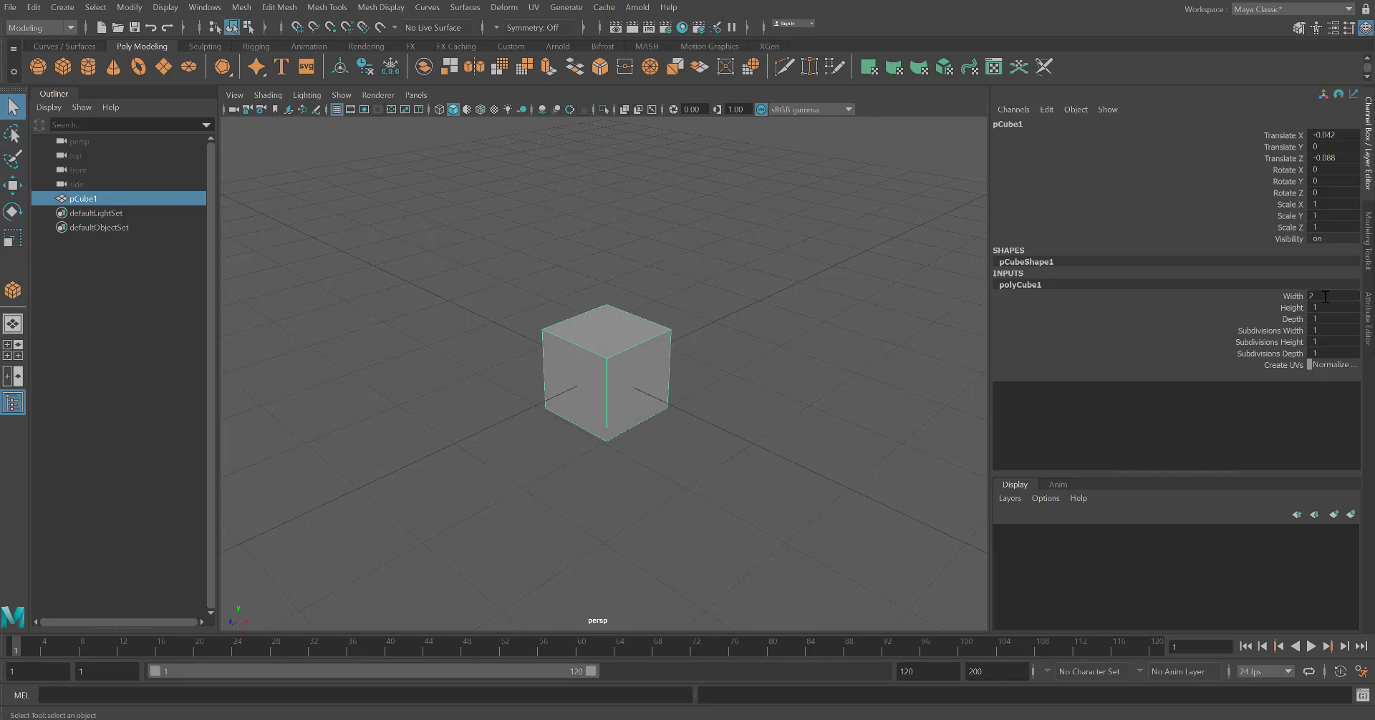
{"action": "left_click", "coordinate": [1331, 309]}
{"action": "type", "text": "2"}
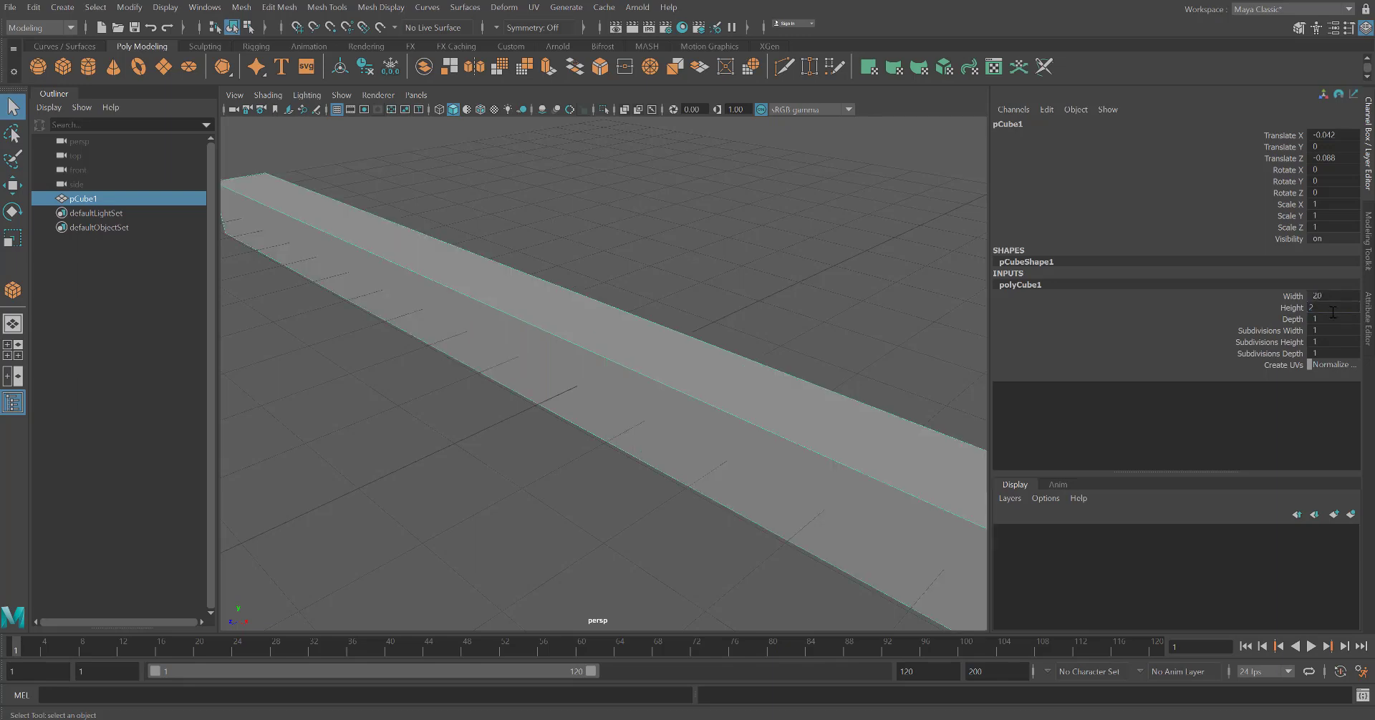
{"action": "type", "text": "0"}
{"action": "key", "text": "Return"}
Set the cube's height and depth to 20 and frame it in the view
{"action": "left_click", "coordinate": [1328, 319]}
{"action": "type", "text": "2"}
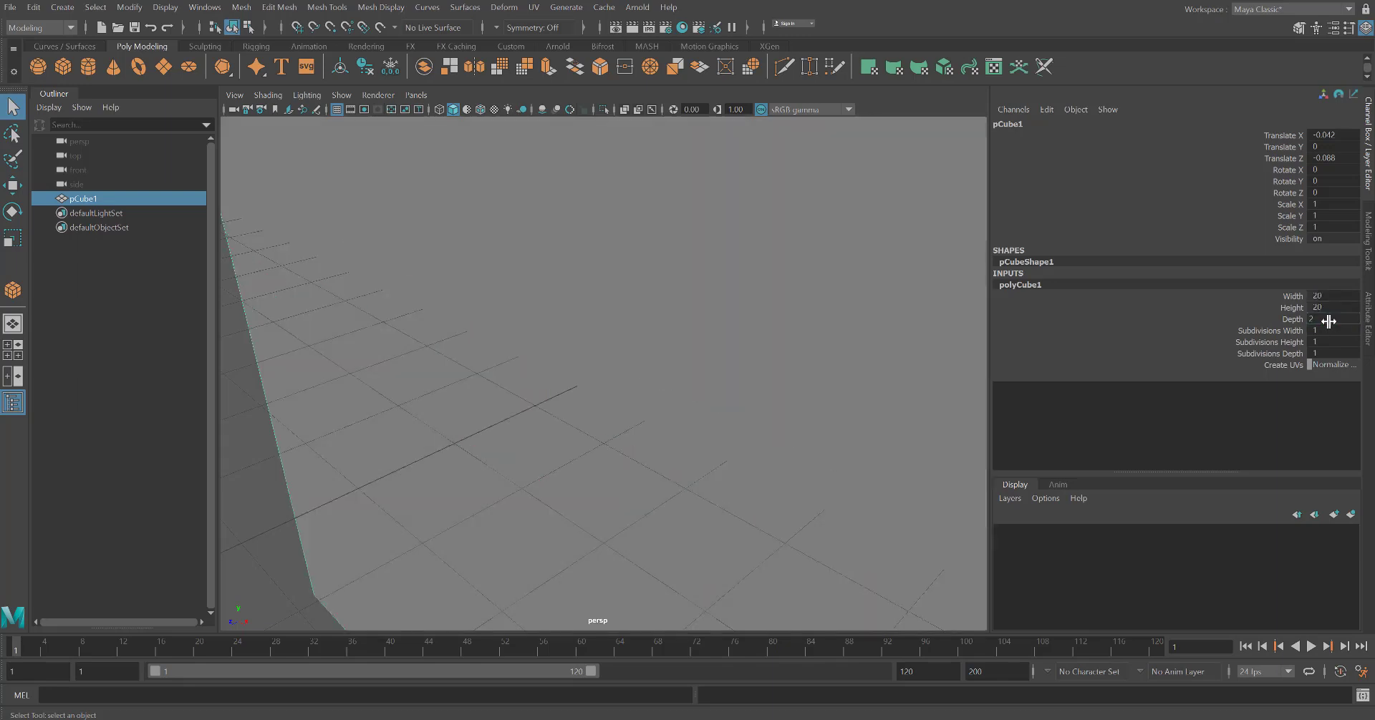
{"action": "left_click", "coordinate": [1316, 331]}
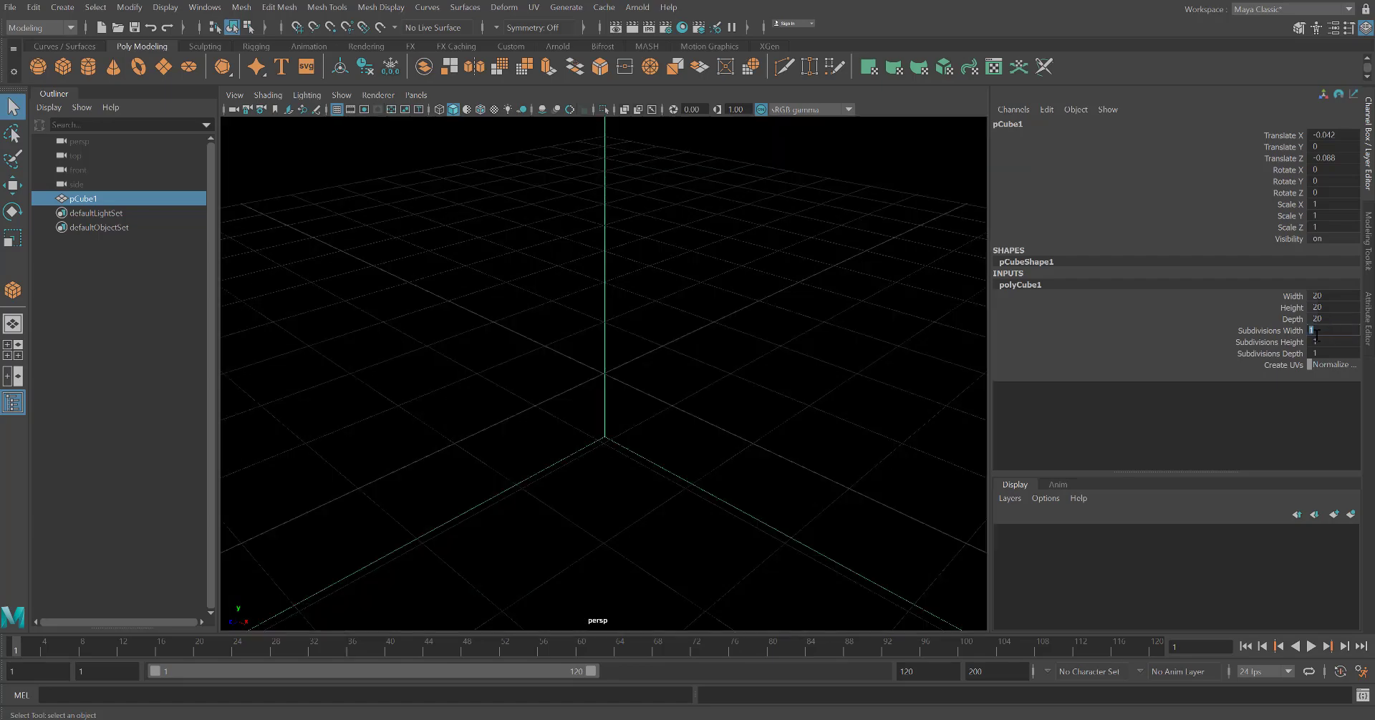
{"action": "key", "text": "f"}
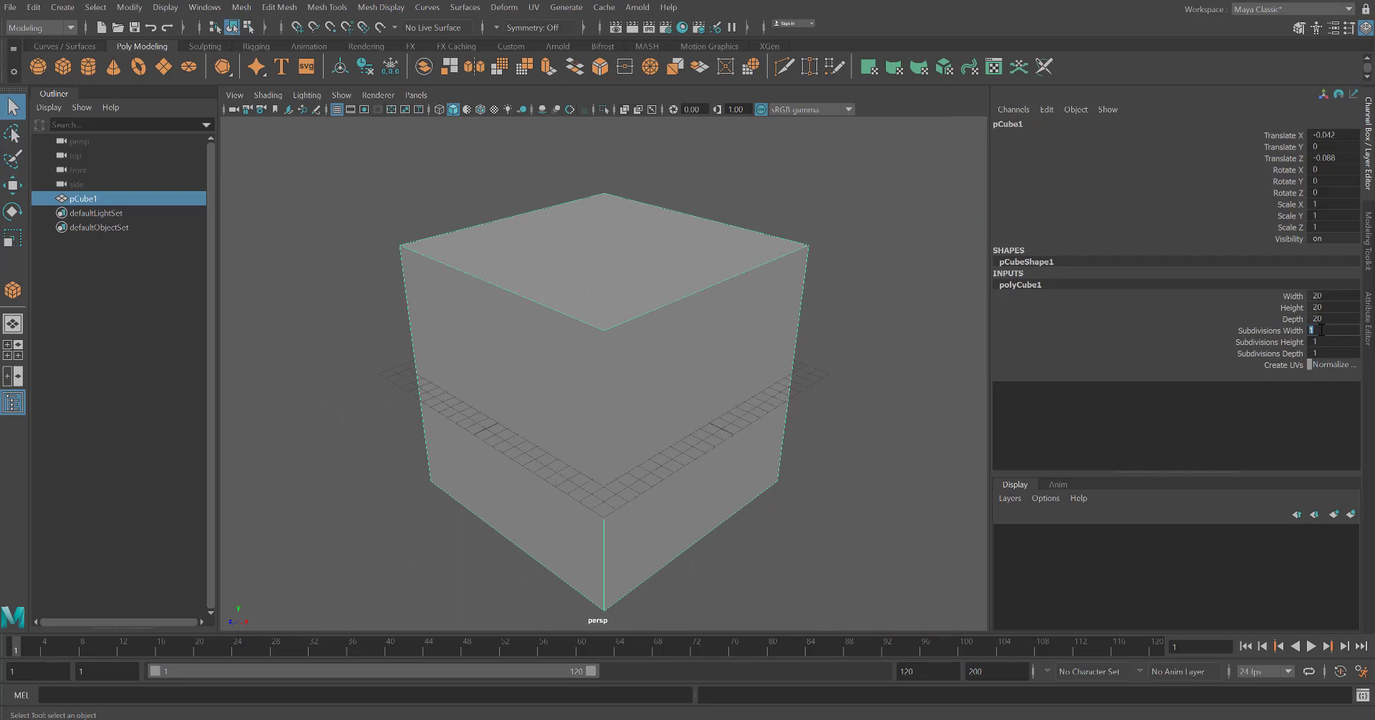
{"action": "key", "text": "Return"}
Set the cube's subdivisions width, height and depth to 7, then deselect it
{"action": "left_click", "coordinate": [1328, 341]}
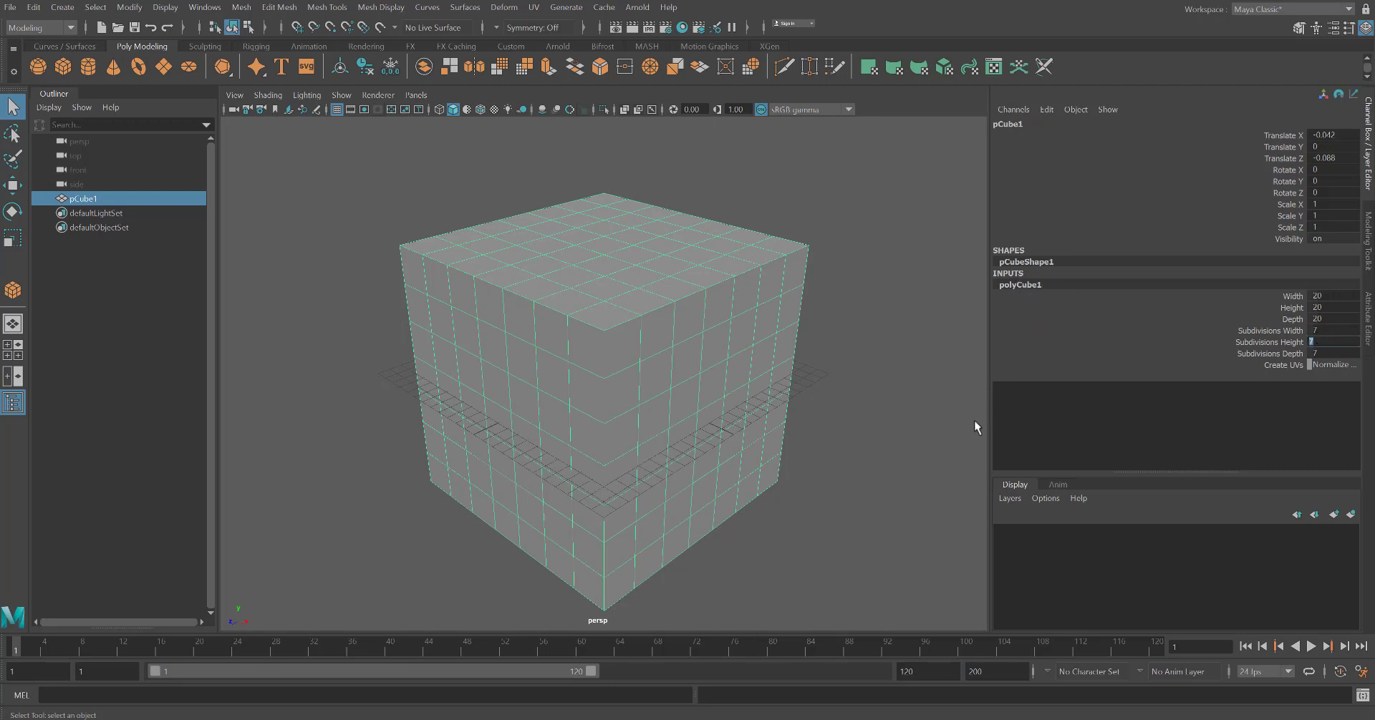
{"action": "left_click", "coordinate": [855, 487]}
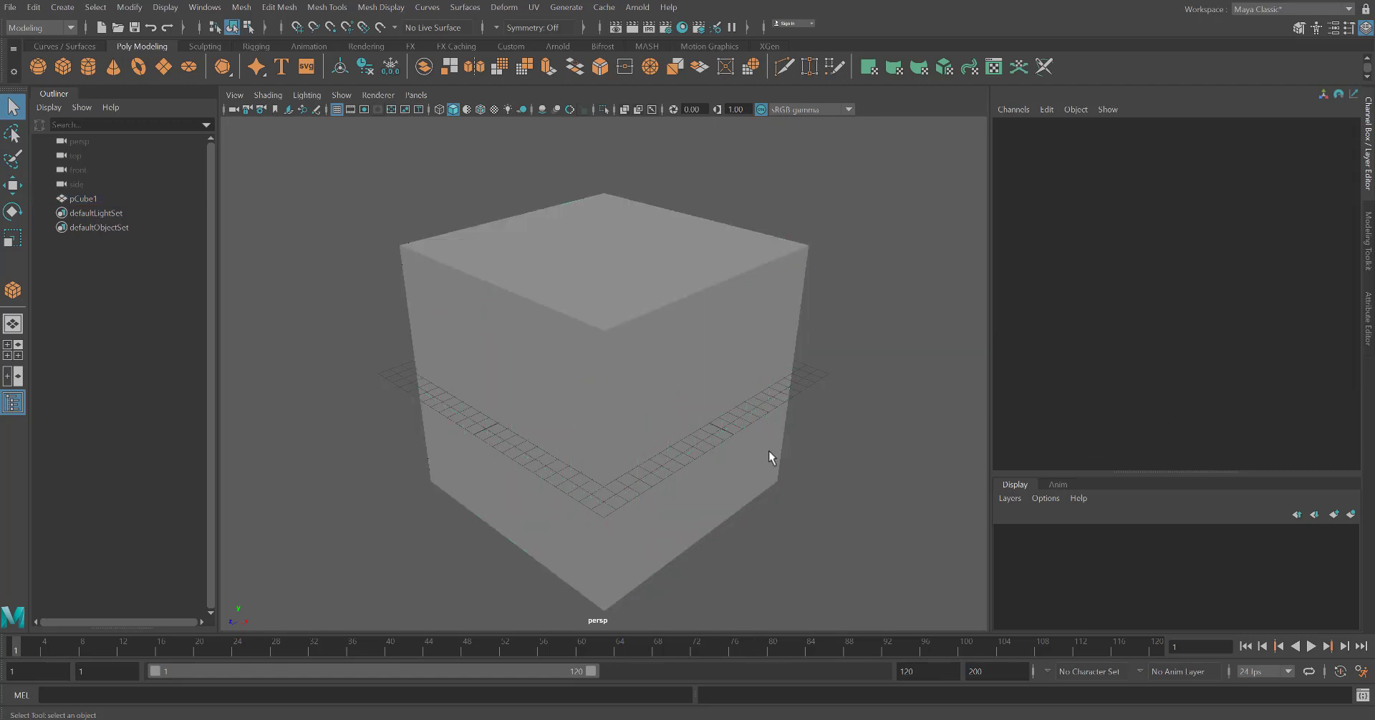
Select the cube and switch to face selection mode
{"action": "left_click", "coordinate": [532, 383]}
{"action": "right_click", "coordinate": [485, 346]}
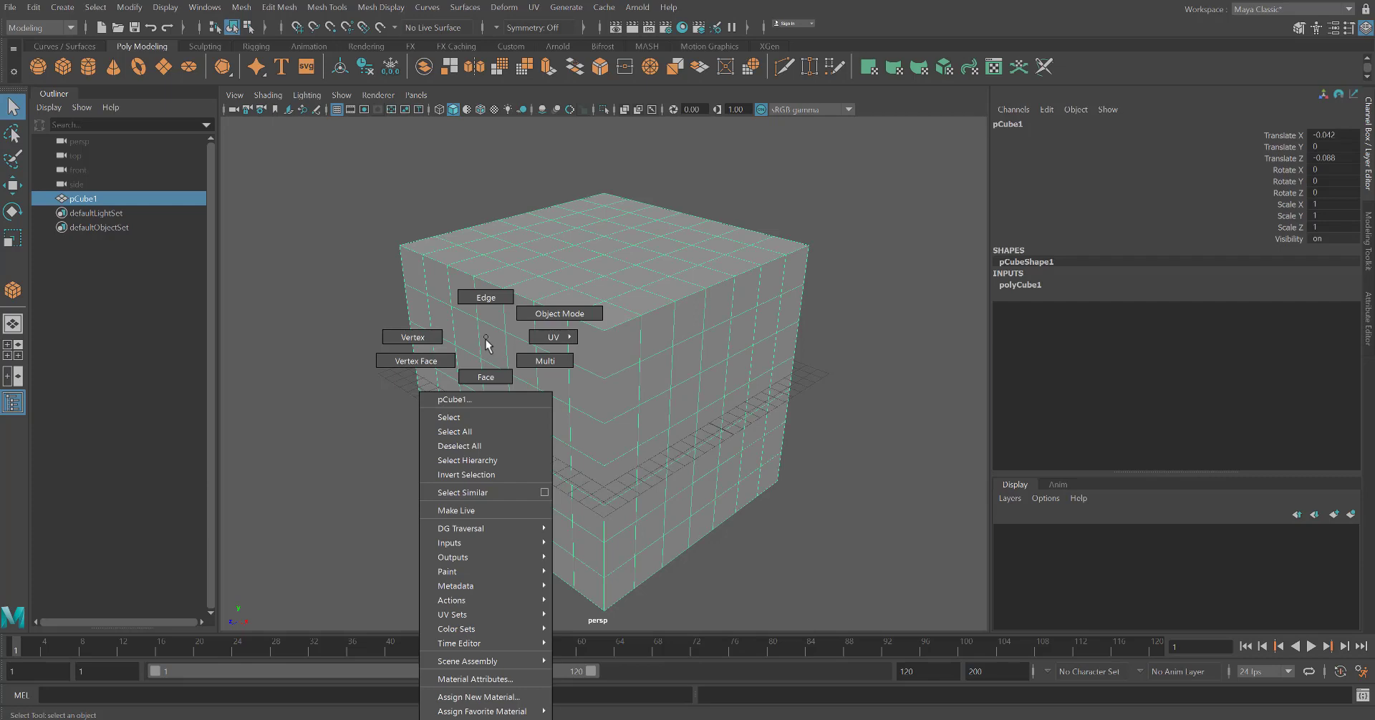
{"action": "left_click", "coordinate": [486, 377]}
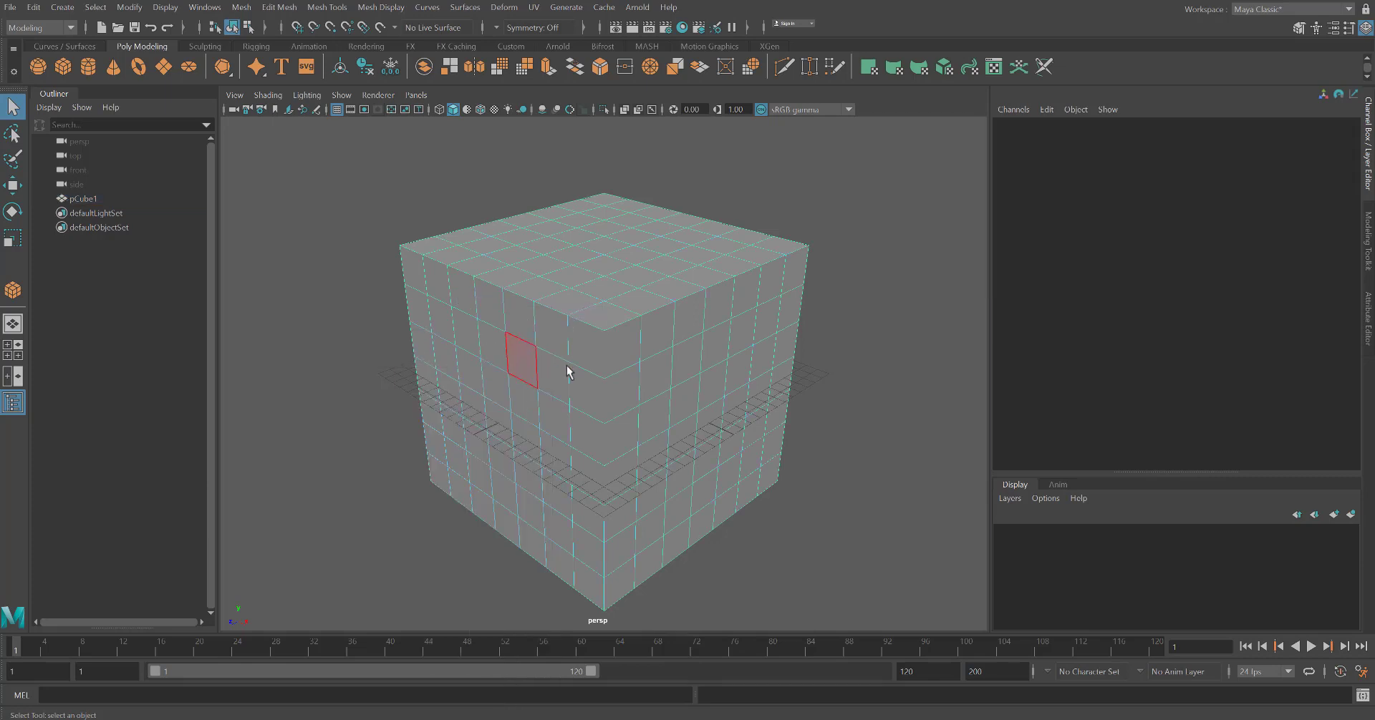
Delete four faces on the cube's front-left side to start a checkerboard pattern
{"action": "left_click", "coordinate": [588, 357]}
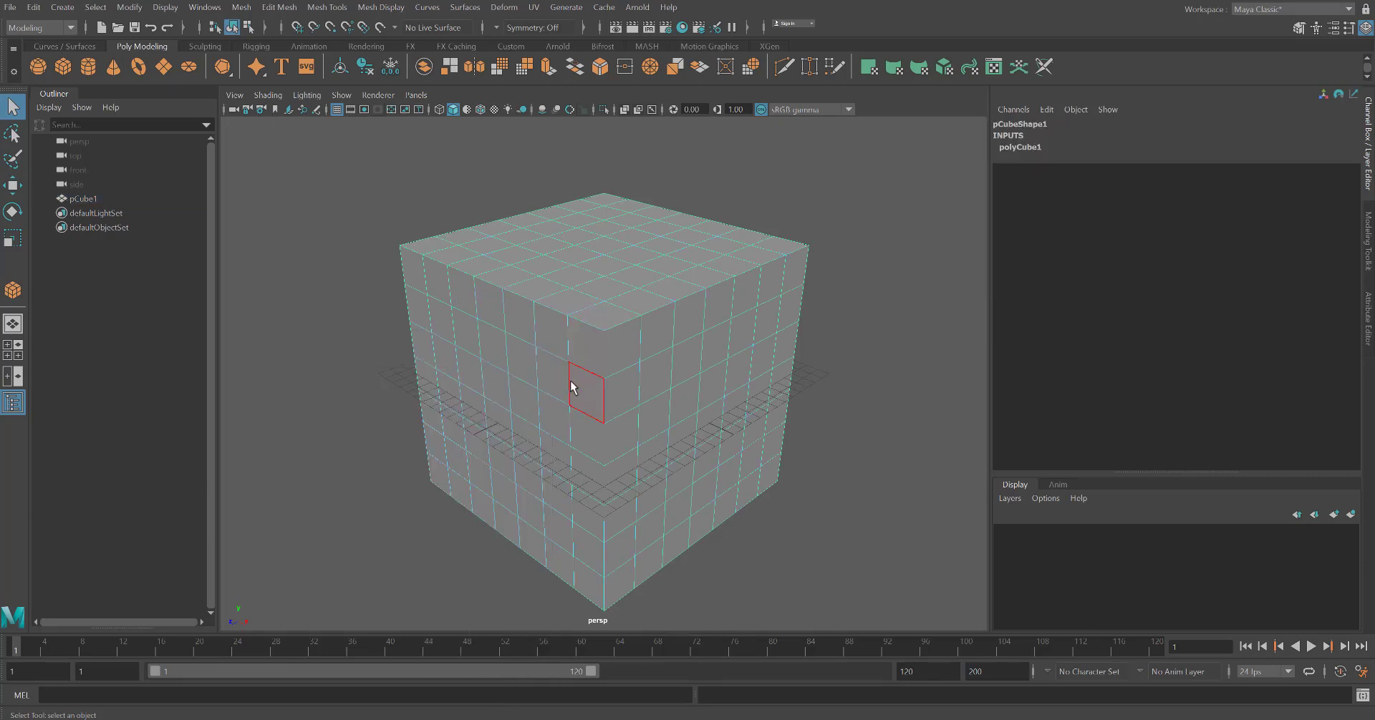
{"action": "key", "text": "Delete"}
{"action": "left_click", "coordinate": [575, 438]}
{"action": "key", "text": "Delete"}
{"action": "left_click", "coordinate": [551, 391]}
{"action": "key", "text": "Delete"}
{"action": "left_click", "coordinate": [520, 322]}
{"action": "key", "text": "Delete"}
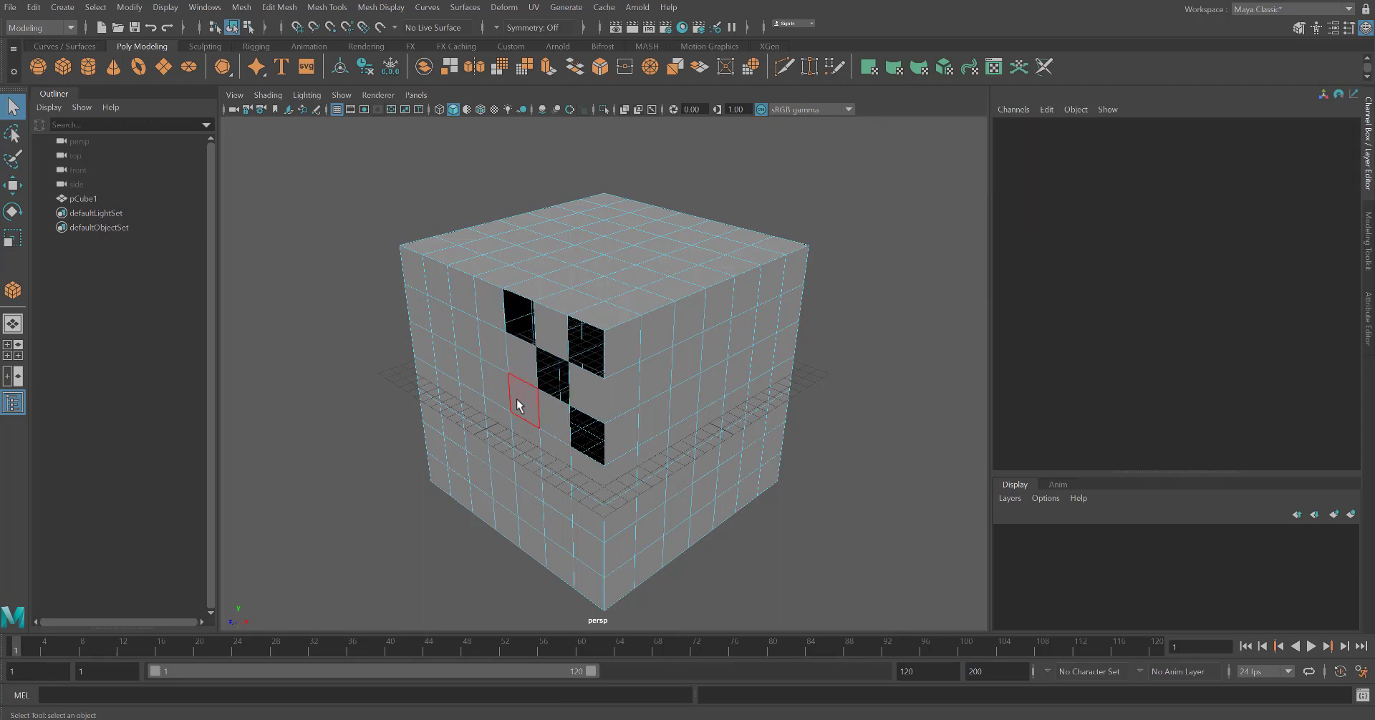
Delete six more alternating faces in the upper-left area of the front-left side
{"action": "left_click", "coordinate": [519, 405]}
{"action": "key", "text": "Delete"}
{"action": "left_click", "coordinate": [490, 343]}
{"action": "key", "text": "Delete"}
{"action": "left_click", "coordinate": [460, 290]}
{"action": "key", "text": "Delete"}
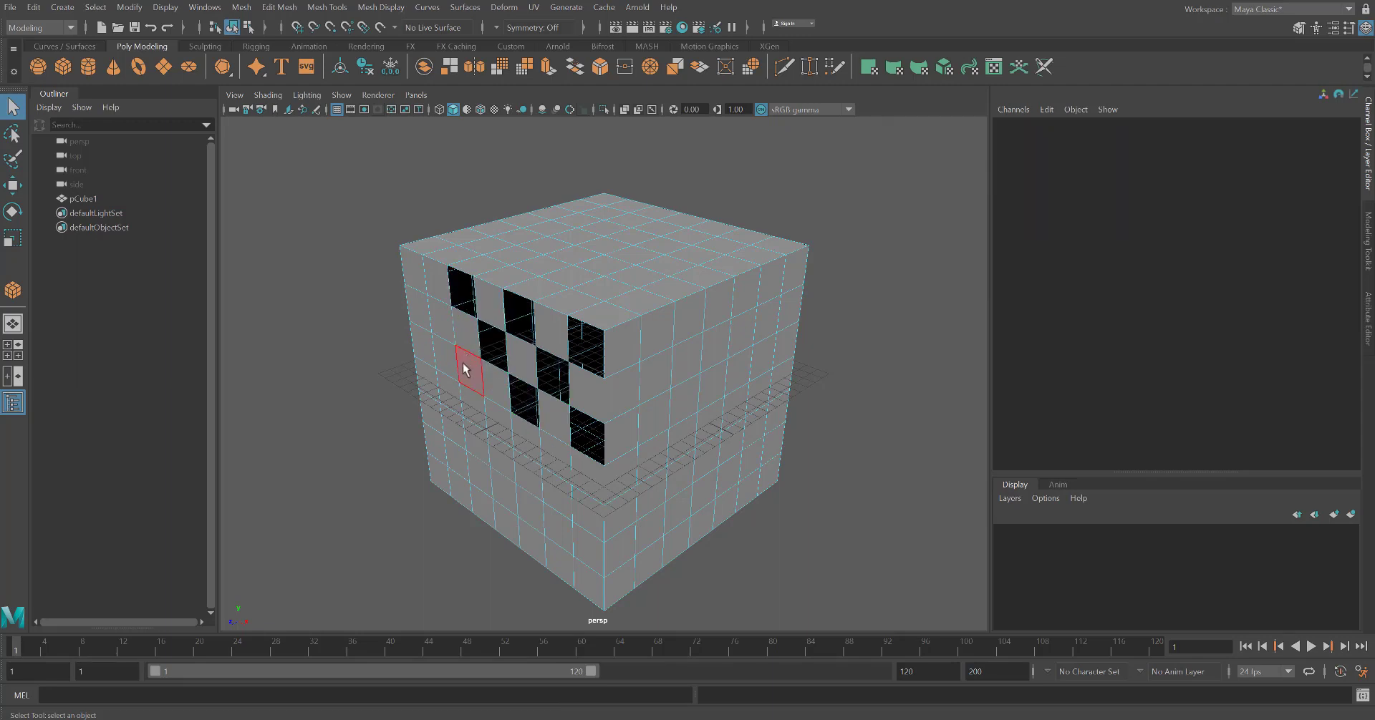
{"action": "left_click", "coordinate": [464, 370]}
{"action": "key", "text": "Delete"}
{"action": "left_click", "coordinate": [439, 315]}
{"action": "key", "text": "Delete"}
{"action": "left_click", "coordinate": [410, 264]}
{"action": "key", "text": "Delete"}
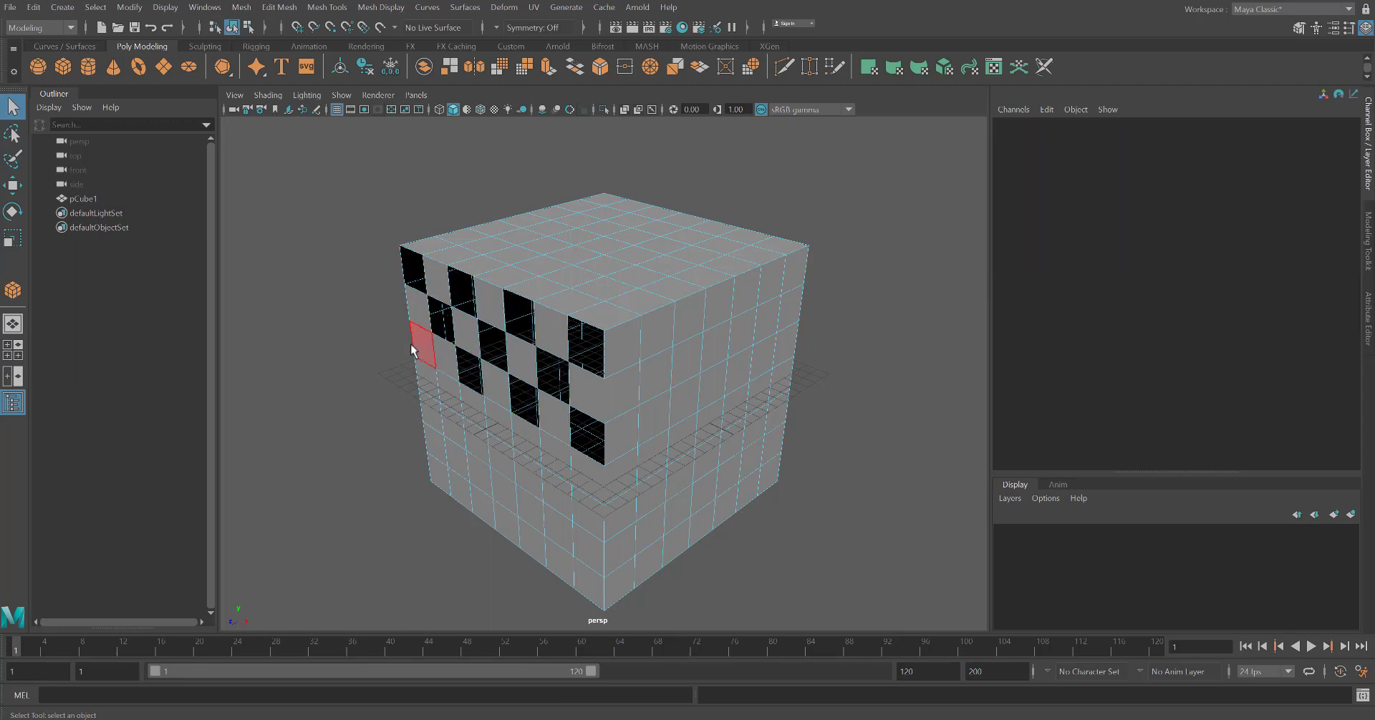
Delete alternating faces continuing the checkerboard down the left part of the front-left side
{"action": "left_click", "coordinate": [420, 356]}
{"action": "key", "text": "Delete"}
{"action": "left_click", "coordinate": [451, 393]}
{"action": "key", "text": "Delete"}
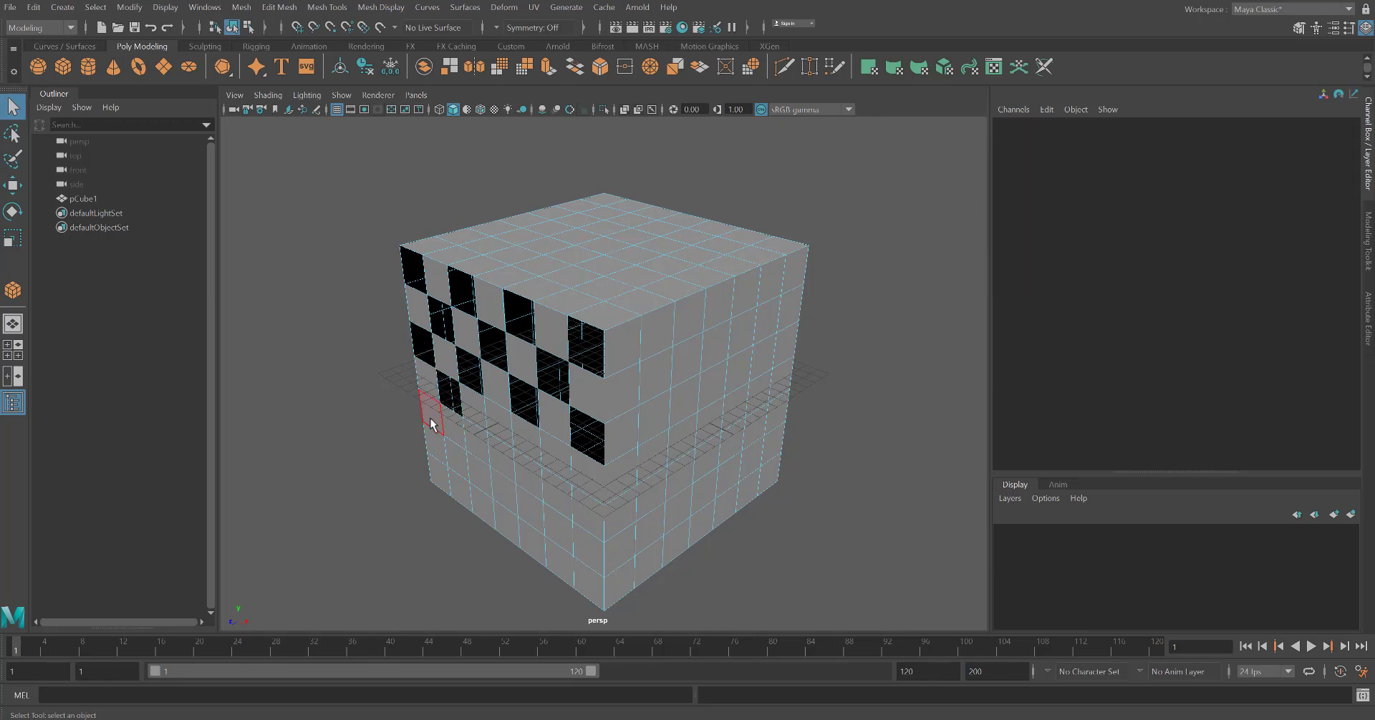
{"action": "left_click", "coordinate": [431, 409]}
{"action": "key", "text": "Delete"}
{"action": "left_click", "coordinate": [500, 437]}
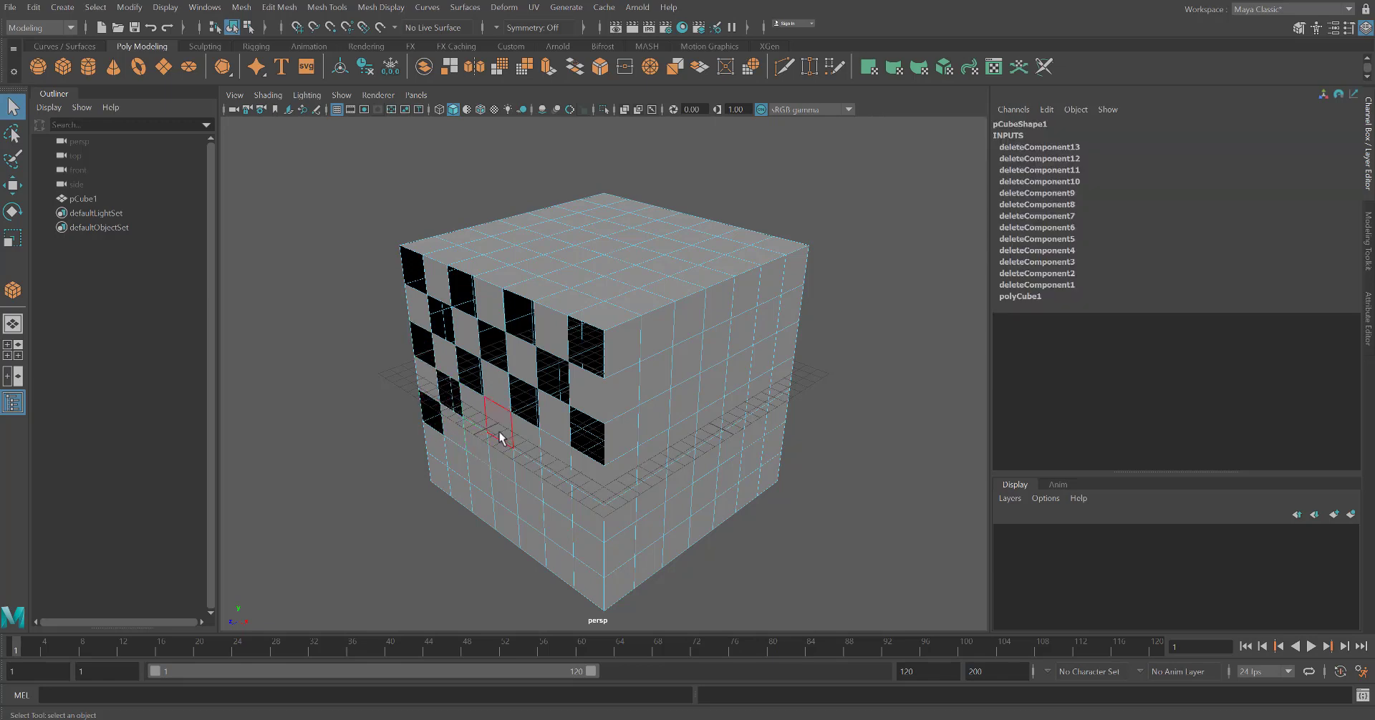
{"action": "key", "text": "Delete"}
{"action": "left_click", "coordinate": [500, 435]}
{"action": "key", "text": "Delete"}
{"action": "left_click", "coordinate": [557, 461]}
{"action": "key", "text": "Delete"}
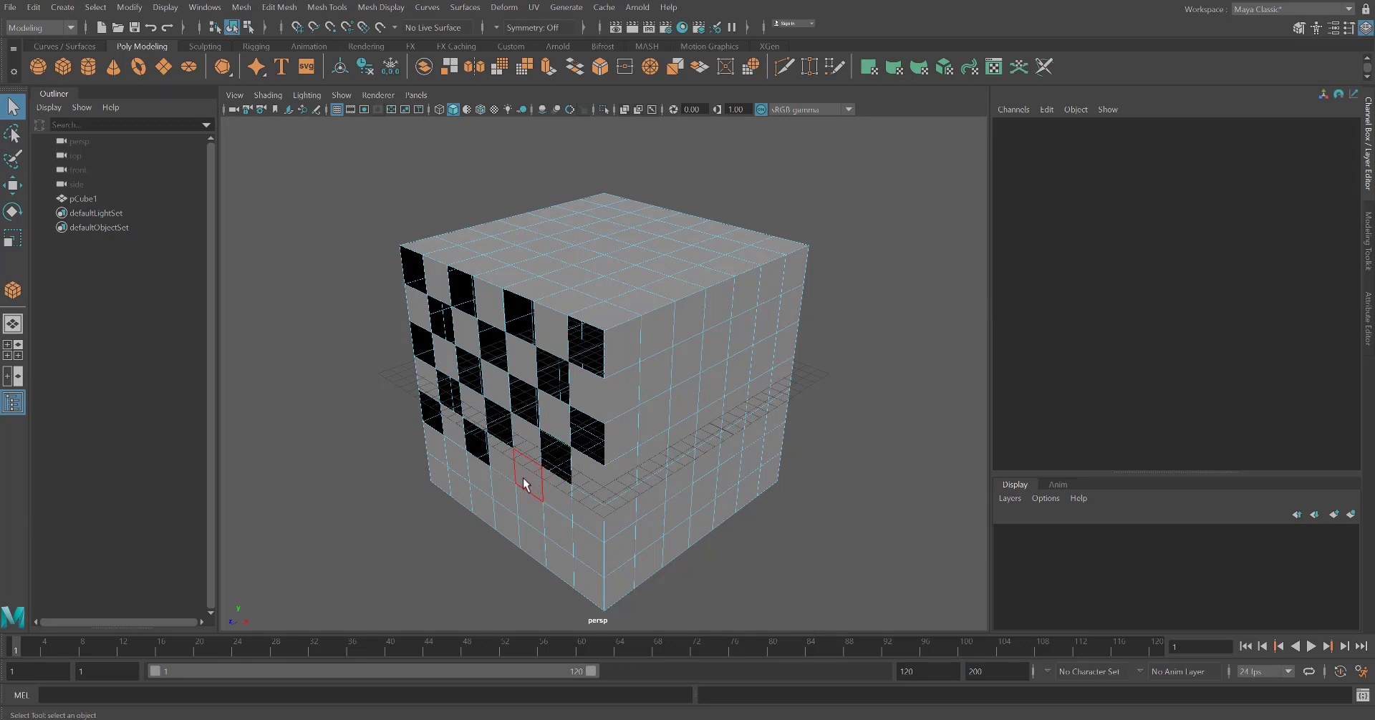
Delete two alternating faces near the bottom of the front-left side
{"action": "left_click", "coordinate": [523, 485]}
{"action": "key", "text": "Delete"}
{"action": "left_click", "coordinate": [580, 551]}
{"action": "key", "text": "Delete"}
Delete two faces near the bottom corner, then undo the latest deletions
{"action": "left_click", "coordinate": [555, 562]}
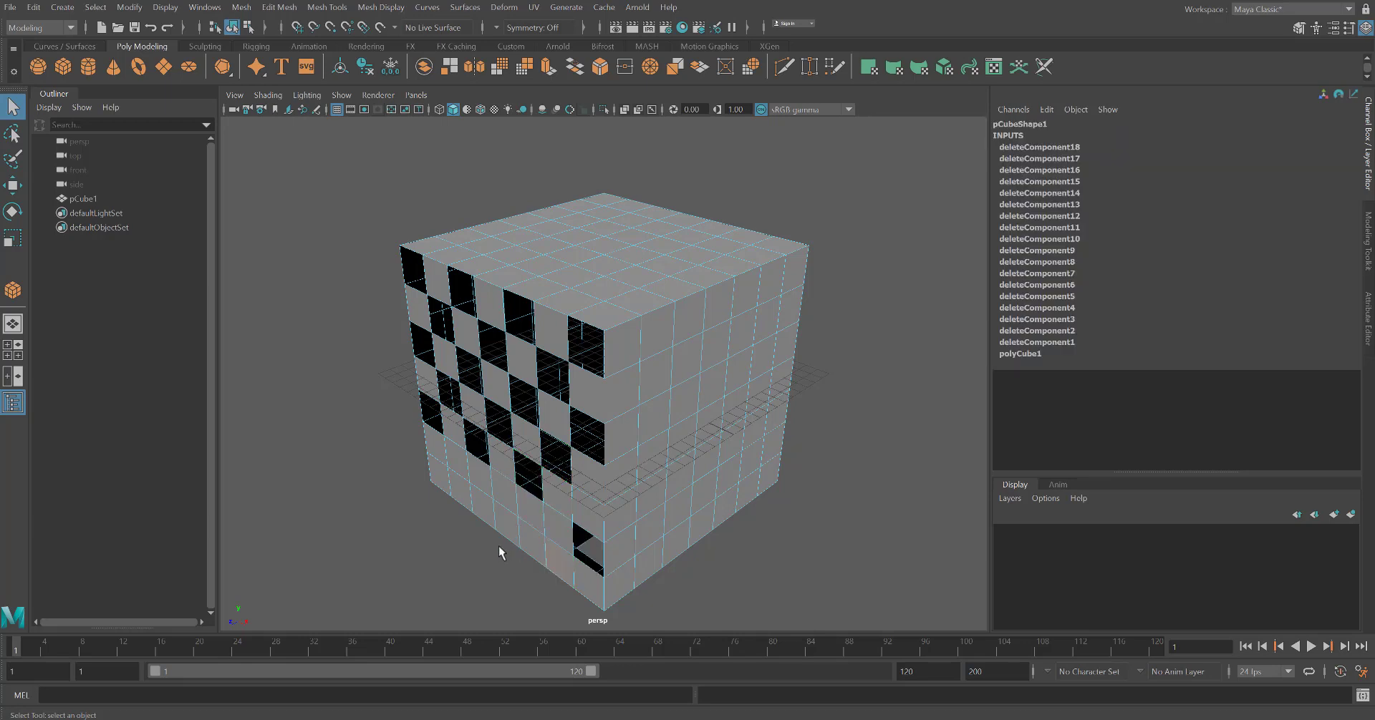
{"action": "key", "text": "Delete"}
{"action": "left_click", "coordinate": [505, 523]}
{"action": "key", "text": "Delete"}
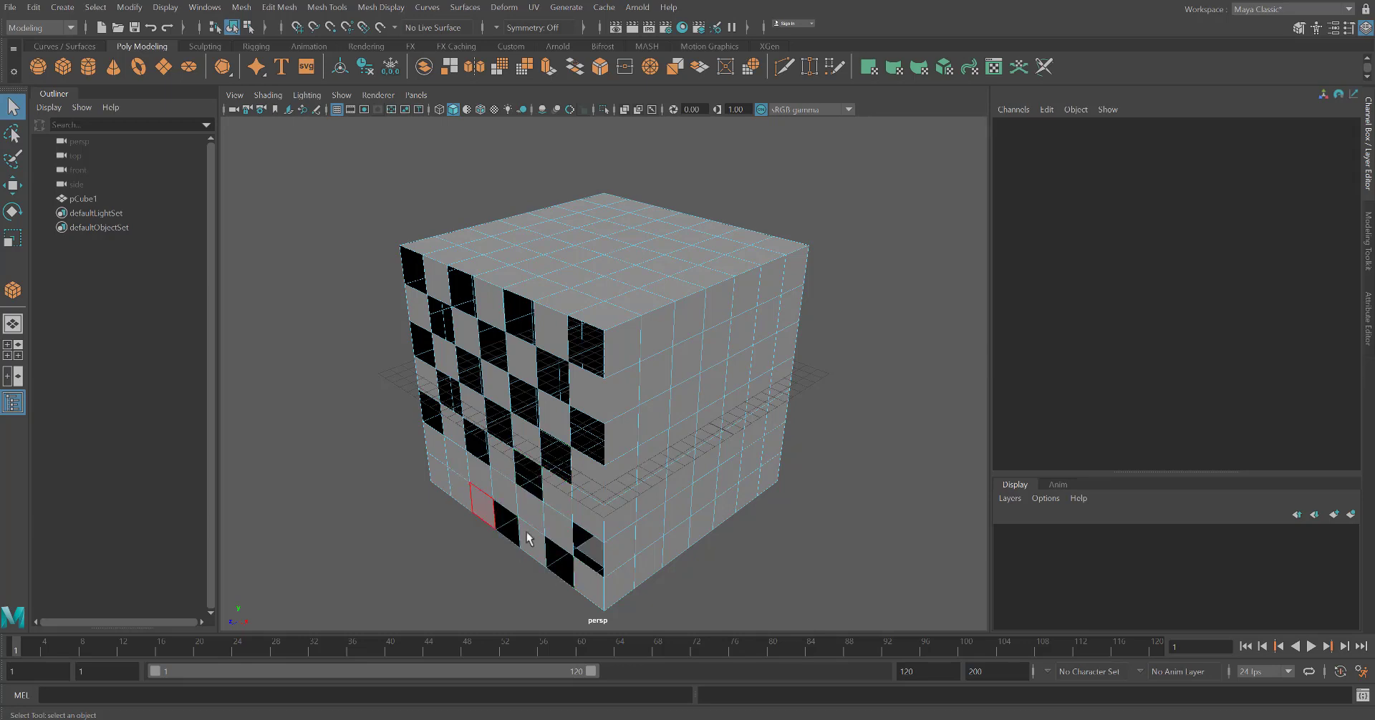
{"action": "key", "text": "ctrl+z"}
{"action": "key", "text": "ctrl+z"}
{"action": "key", "text": "ctrl+z"}
{"action": "key", "text": "ctrl+z"}
{"action": "key", "text": "ctrl+z"}
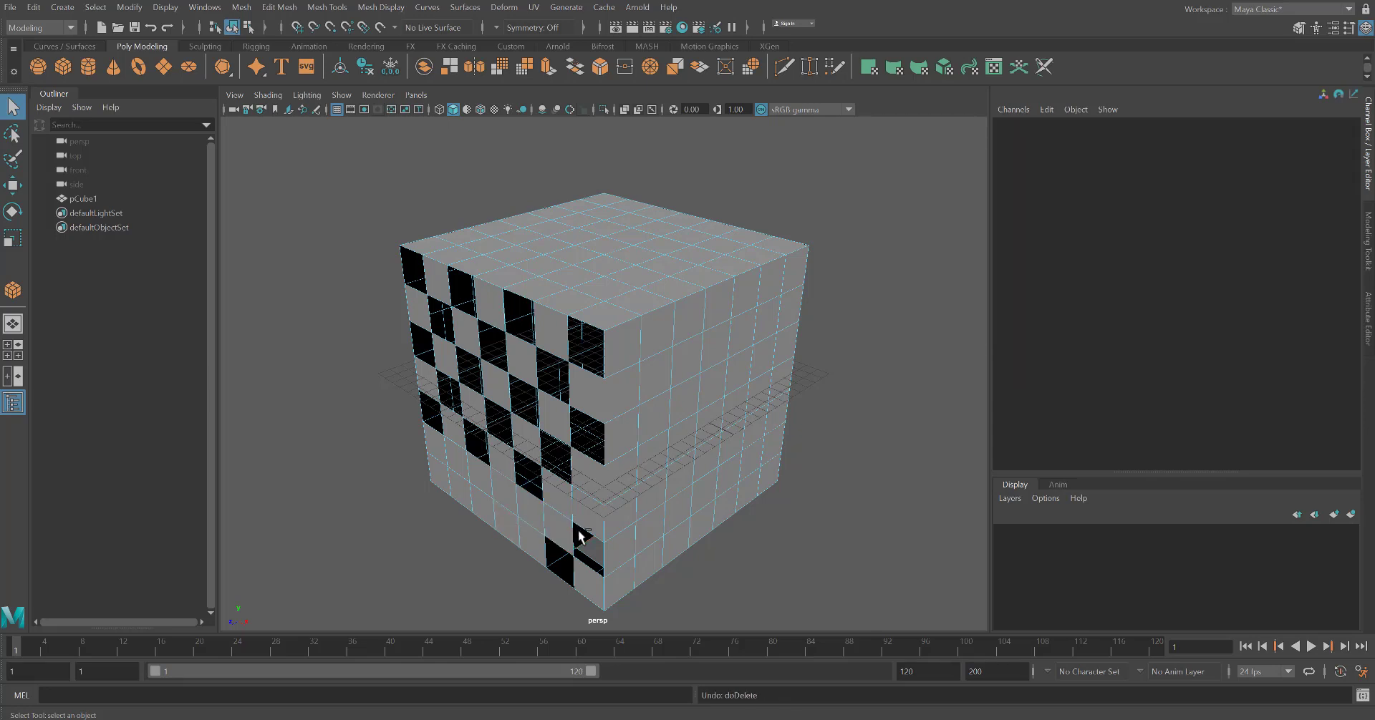
Delete alternating faces along the bottom rows of the front-left side
{"action": "left_click", "coordinate": [558, 528]}
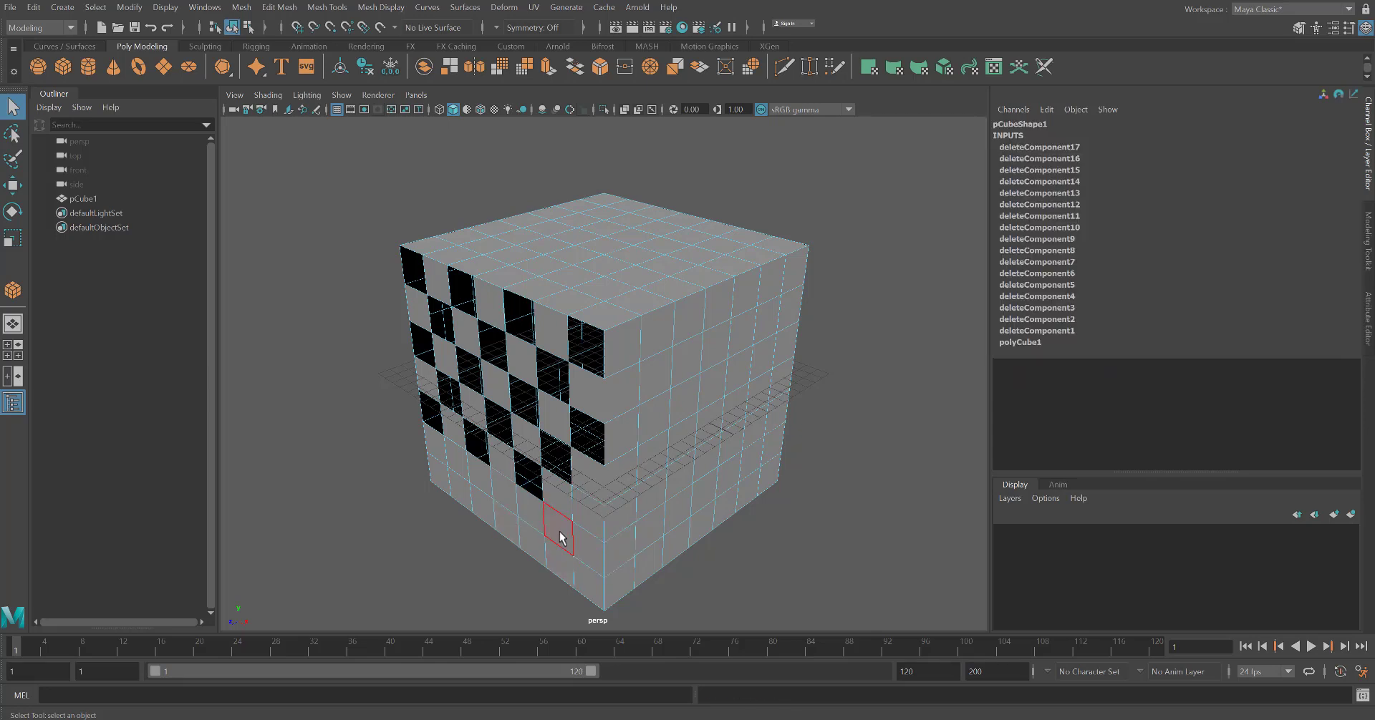
{"action": "key", "text": "Delete"}
{"action": "left_click", "coordinate": [588, 514]}
{"action": "key", "text": "Delete"}
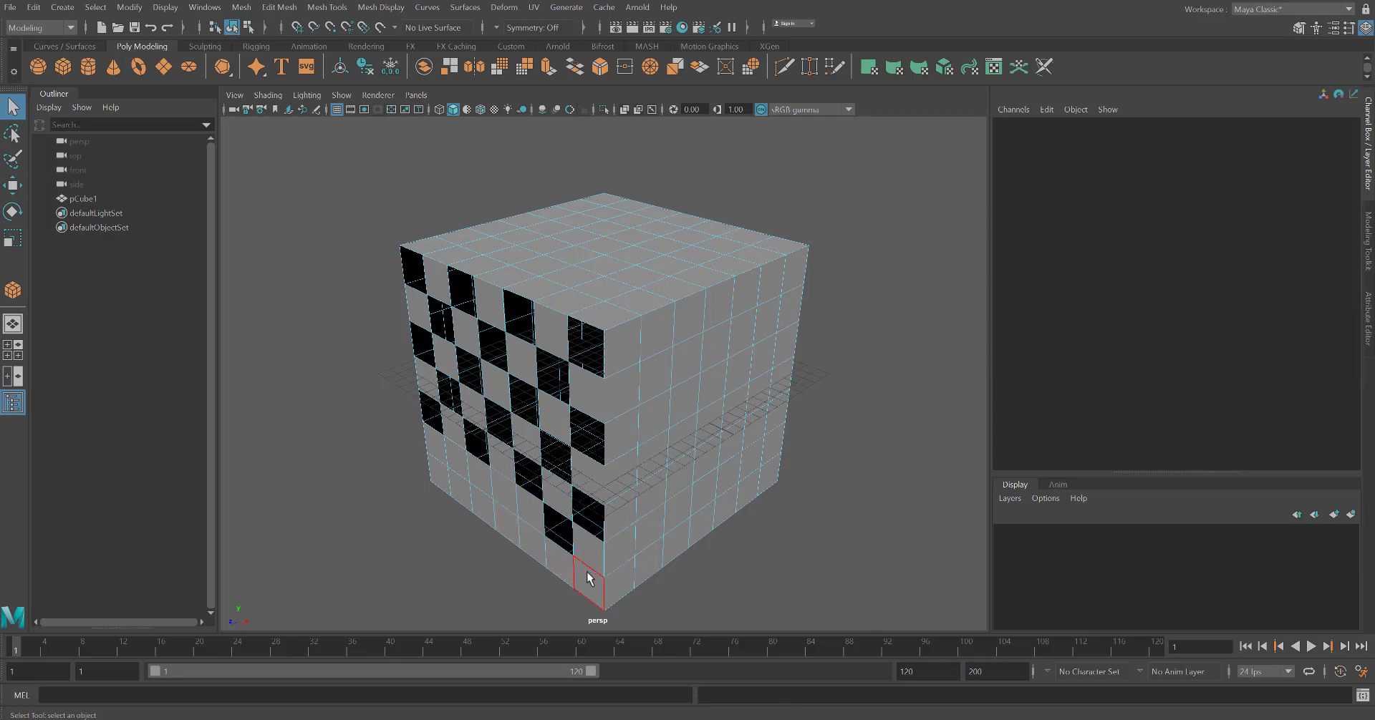
{"action": "left_click", "coordinate": [589, 576]}
{"action": "key", "text": "Delete"}
{"action": "left_click", "coordinate": [525, 540]}
{"action": "key", "text": "Delete"}
{"action": "left_click", "coordinate": [505, 500]}
{"action": "key", "text": "Delete"}
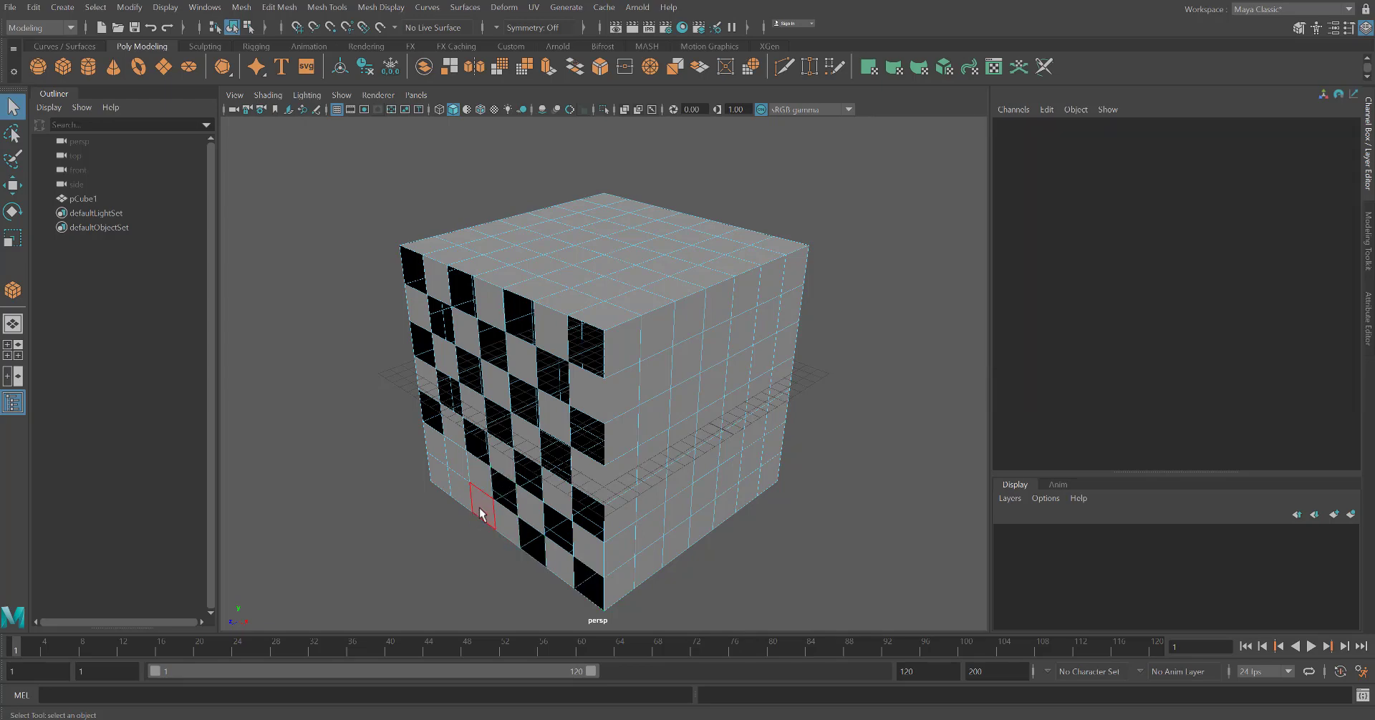
Delete the remaining alternating faces in the lower-left corner of the front-left side
{"action": "left_click", "coordinate": [476, 501]}
{"action": "key", "text": "Delete"}
{"action": "left_click", "coordinate": [454, 464]}
{"action": "key", "text": "Delete"}
{"action": "left_click", "coordinate": [440, 489]}
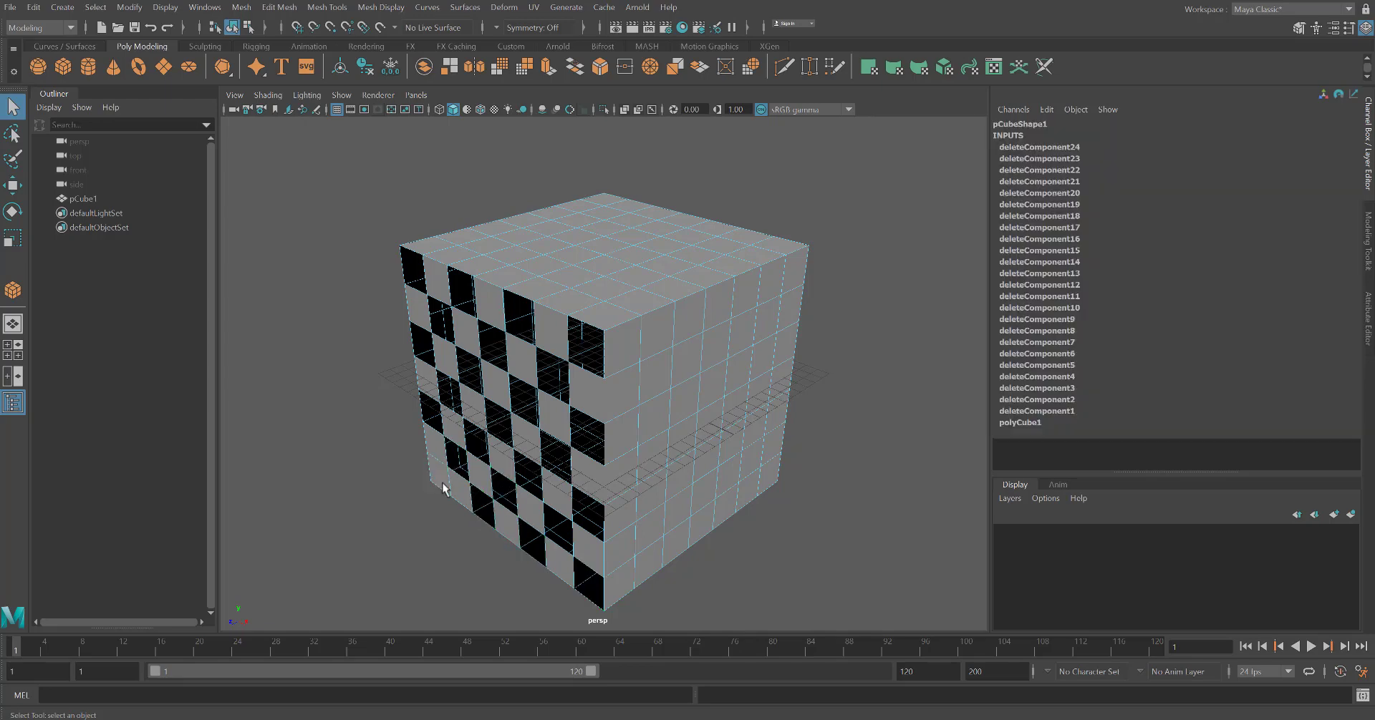
{"action": "key", "text": "Delete"}
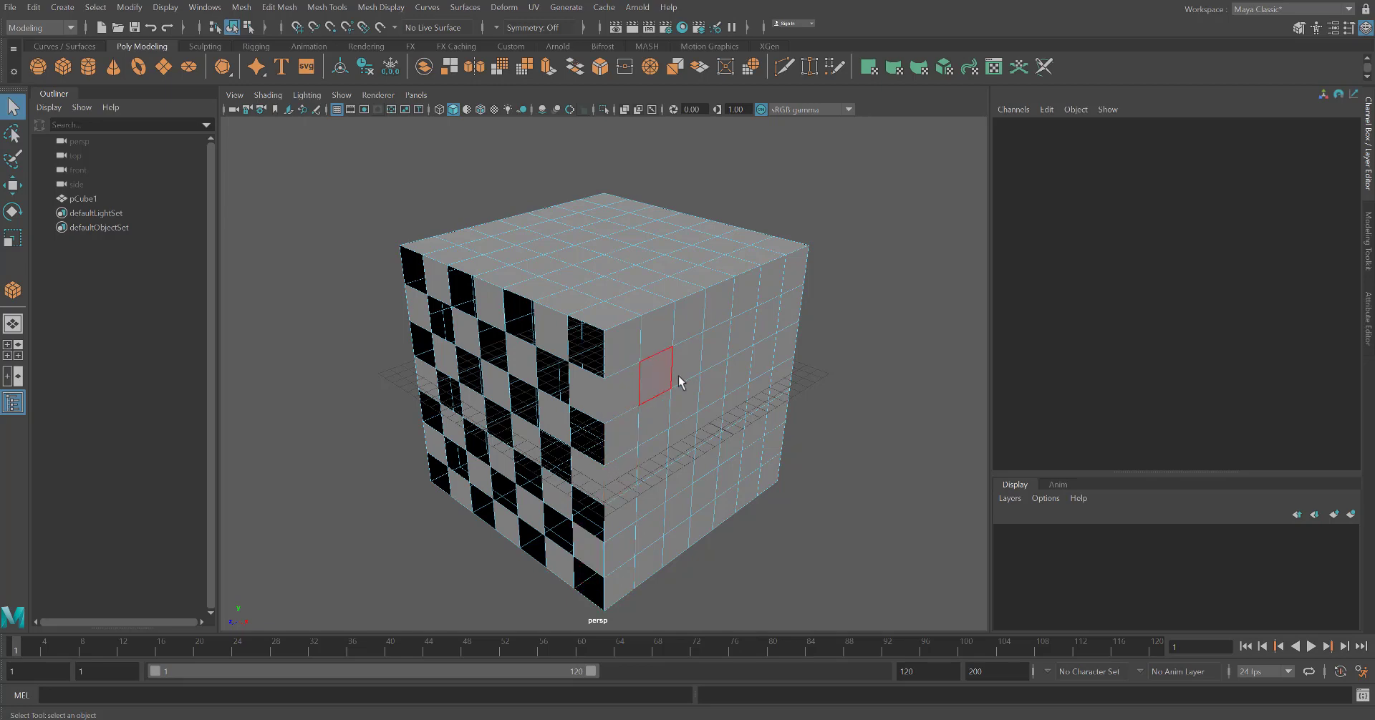
Delete alternating faces on the cube's right side in the column beside the shared edge
{"action": "left_click", "coordinate": [619, 392]}
{"action": "key", "text": "Delete"}
{"action": "left_click", "coordinate": [623, 473]}
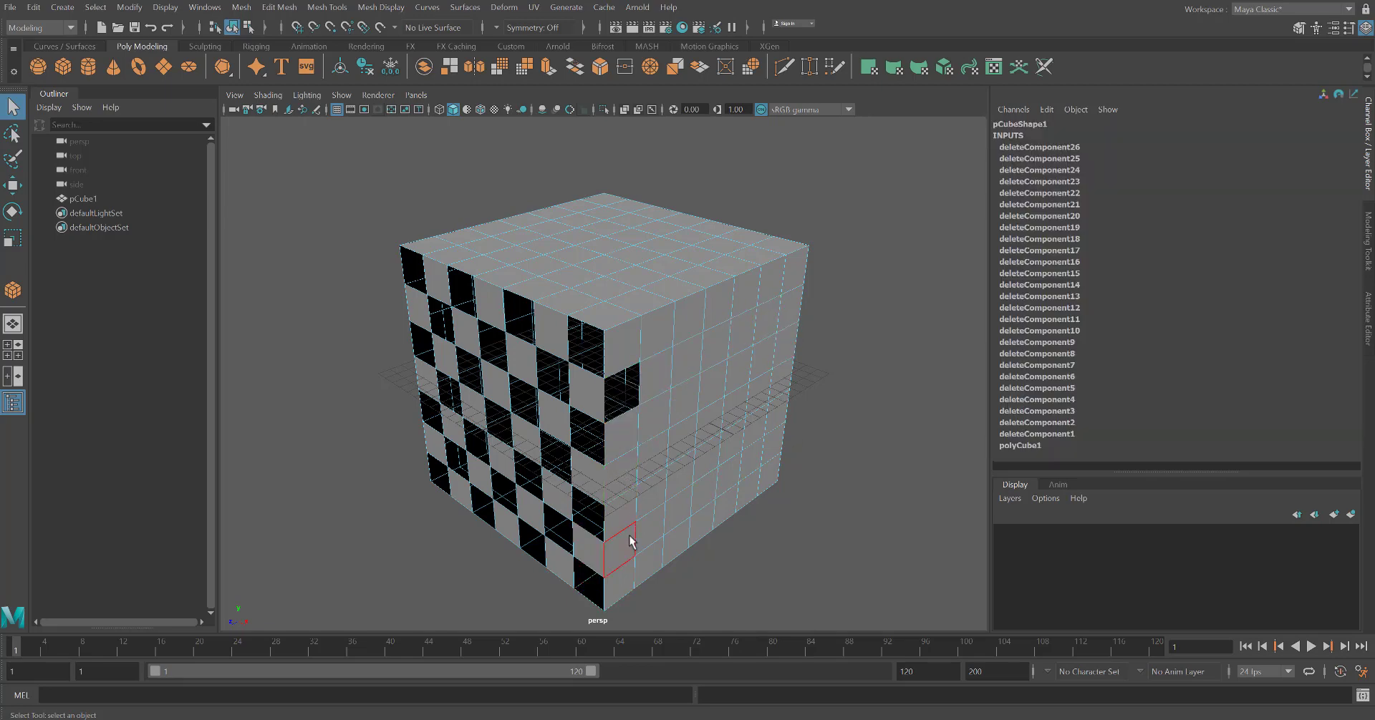
{"action": "key", "text": "Delete"}
{"action": "left_click", "coordinate": [619, 548]}
{"action": "key", "text": "Delete"}
{"action": "left_click", "coordinate": [650, 558]}
{"action": "key", "text": "Delete"}
{"action": "left_click", "coordinate": [651, 494]}
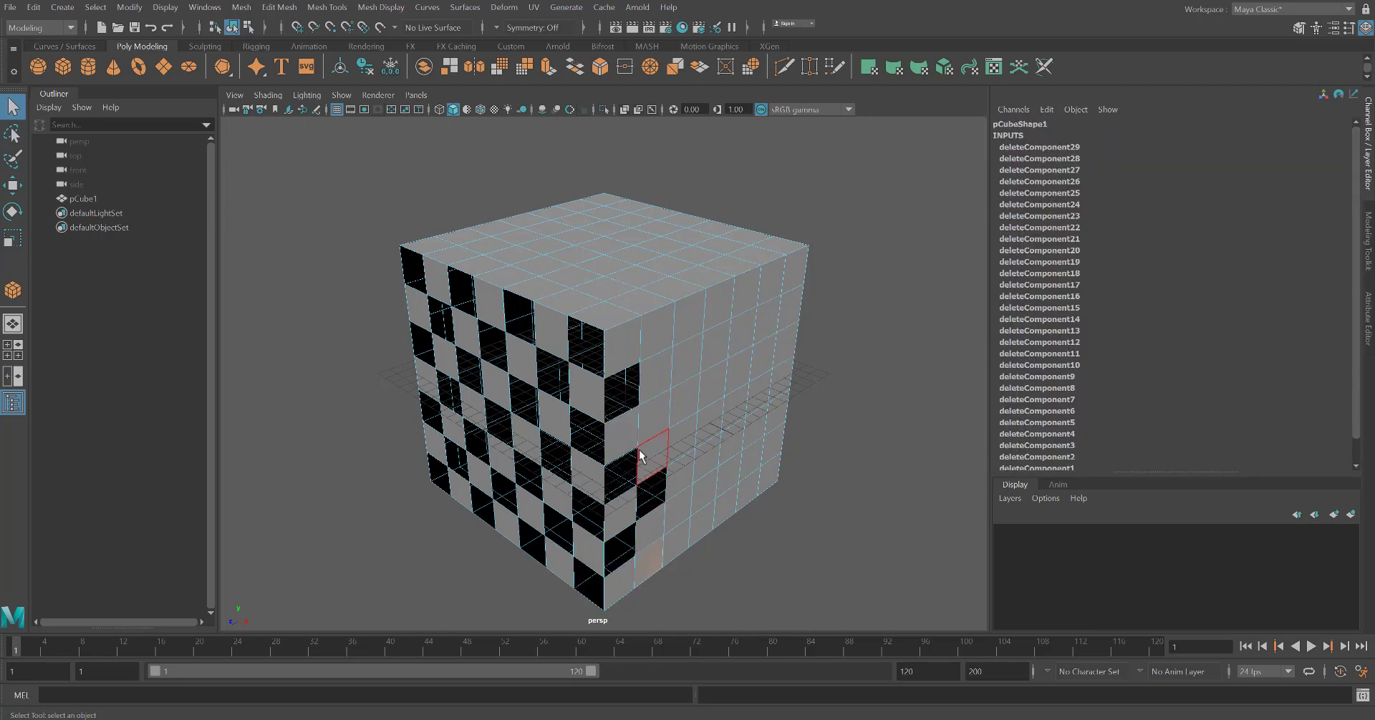
{"action": "key", "text": "Delete"}
Continue deleting alternating faces in the next columns of the right side
{"action": "left_click", "coordinate": [654, 414]}
{"action": "key", "text": "Delete"}
{"action": "left_click", "coordinate": [657, 331]}
{"action": "key", "text": "Delete"}
{"action": "left_click", "coordinate": [685, 383]}
{"action": "key", "text": "Delete"}
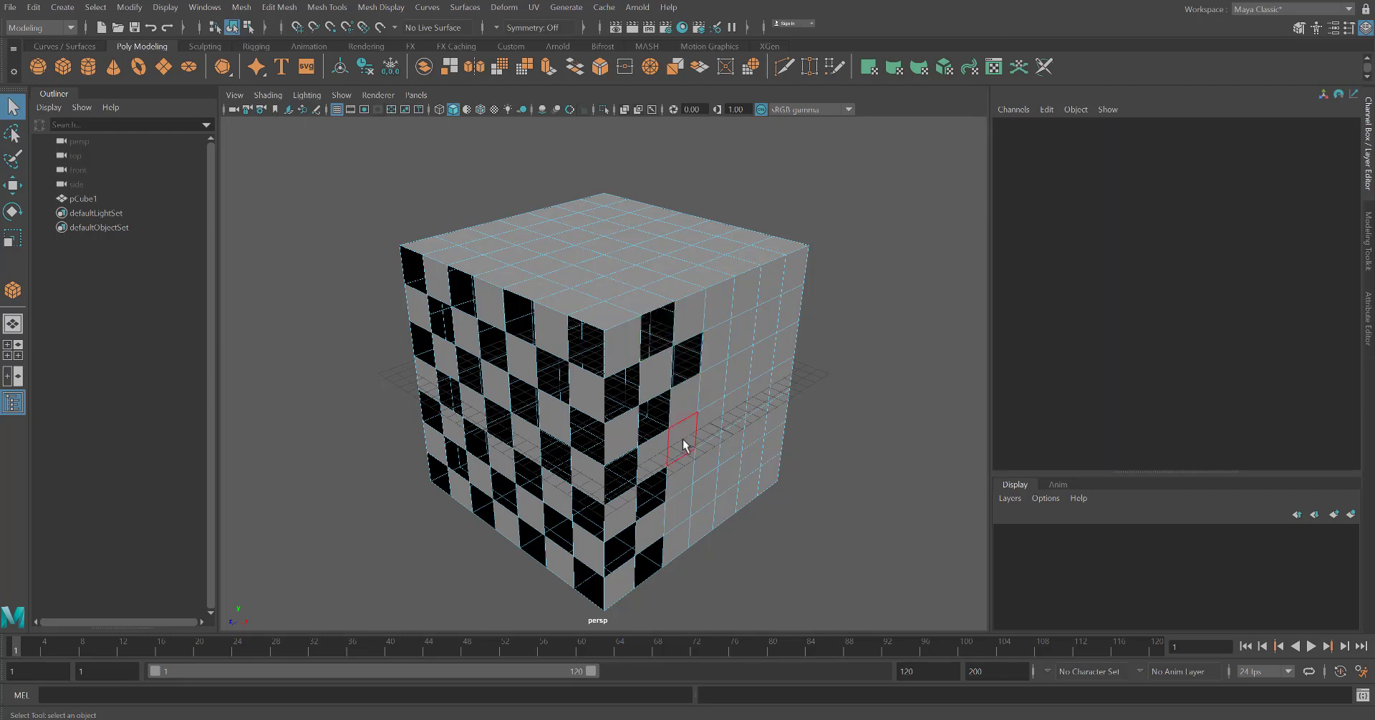
{"action": "left_click", "coordinate": [686, 440]}
{"action": "key", "text": "Delete"}
{"action": "left_click", "coordinate": [680, 508]}
{"action": "key", "text": "Delete"}
Delete alternating faces in the middle columns of the right side
{"action": "left_click", "coordinate": [709, 521]}
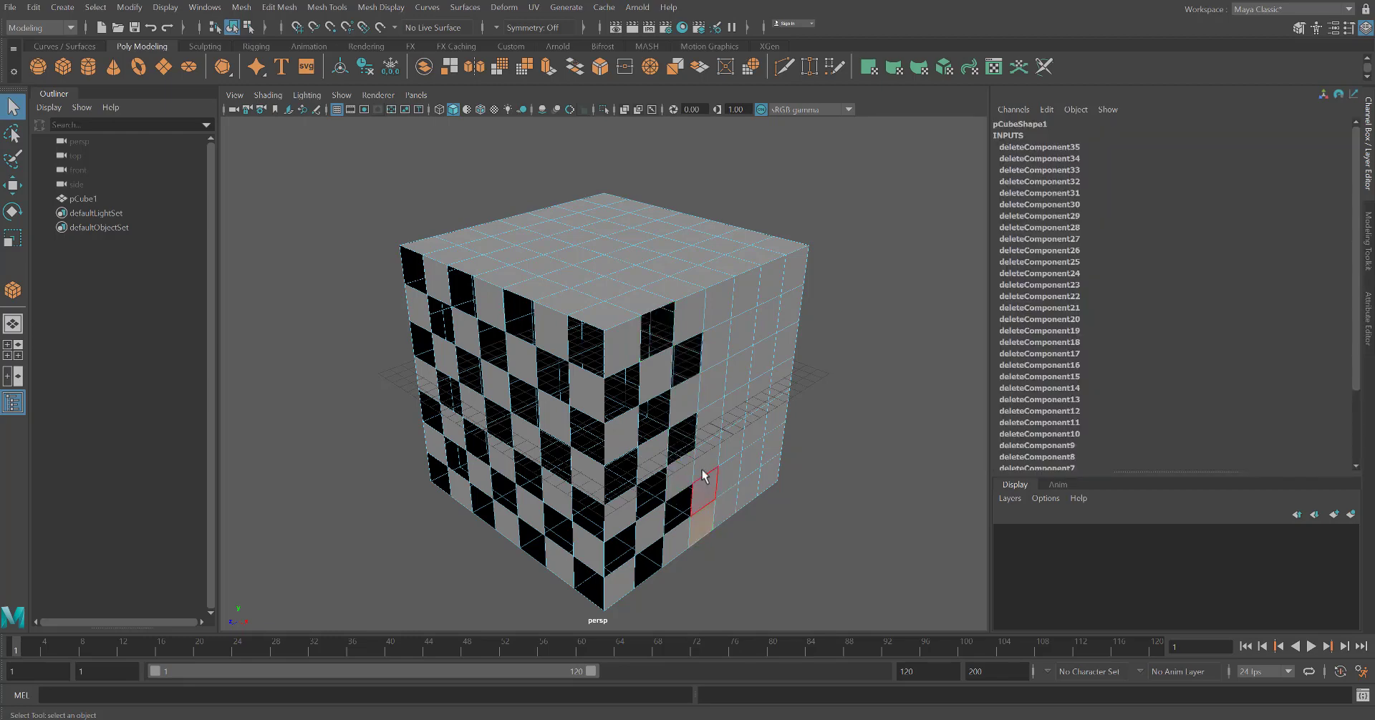
{"action": "key", "text": "Delete"}
{"action": "left_click", "coordinate": [703, 455]}
{"action": "key", "text": "Delete"}
{"action": "left_click", "coordinate": [712, 390]}
{"action": "key", "text": "Delete"}
{"action": "left_click", "coordinate": [718, 331]}
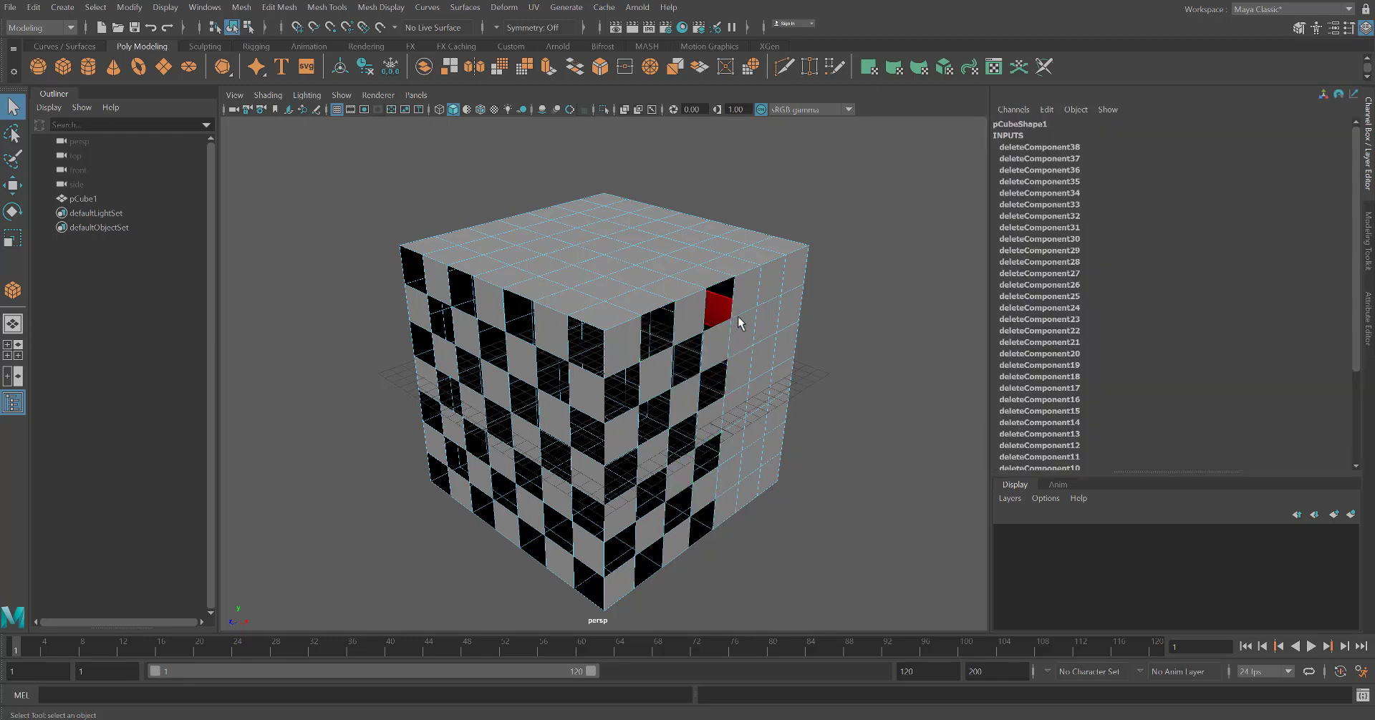
{"action": "key", "text": "Delete"}
{"action": "left_click", "coordinate": [737, 330]}
{"action": "key", "text": "Delete"}
{"action": "left_click", "coordinate": [748, 464]}
{"action": "key", "text": "Delete"}
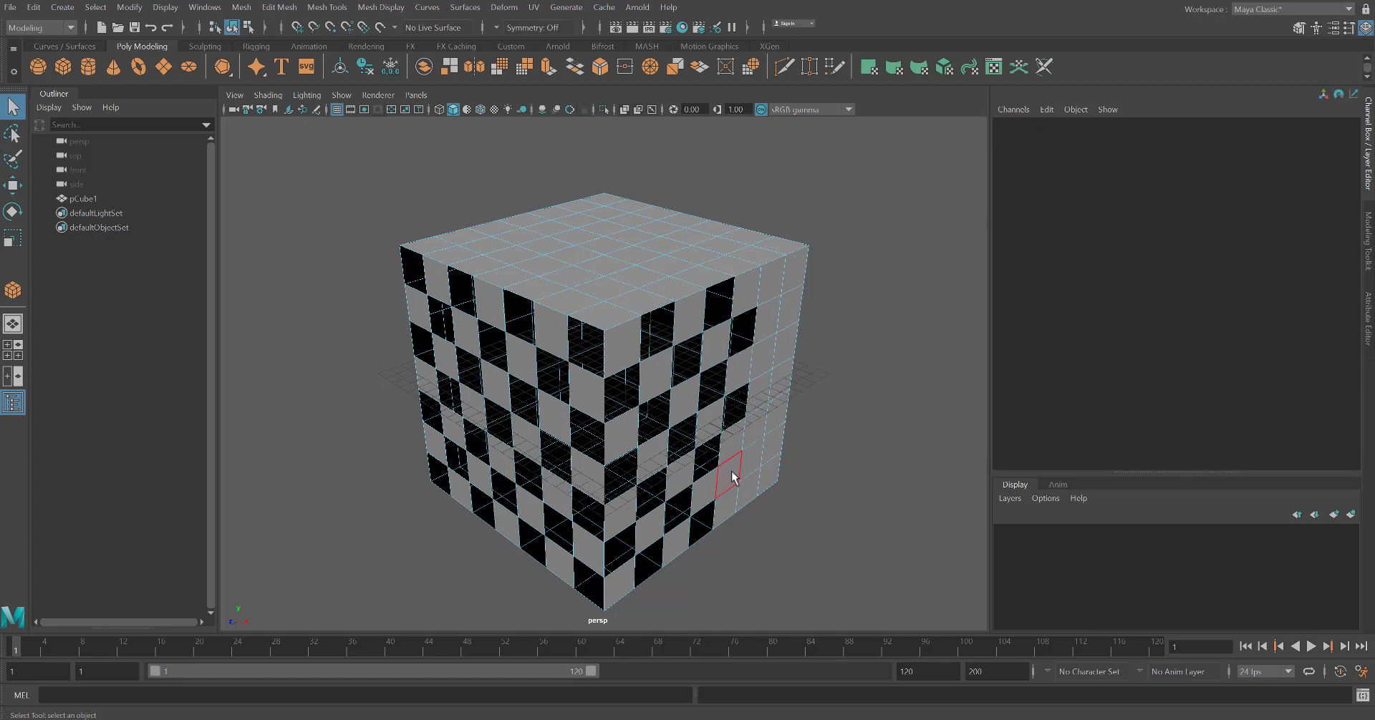
Delete alternating faces in the last columns of the cube's right side, near its back edge
{"action": "left_click", "coordinate": [730, 475]}
{"action": "key", "text": "Delete"}
{"action": "left_click", "coordinate": [752, 466]}
{"action": "key", "text": "Delete"}
{"action": "left_click", "coordinate": [755, 432]}
{"action": "key", "text": "Delete"}
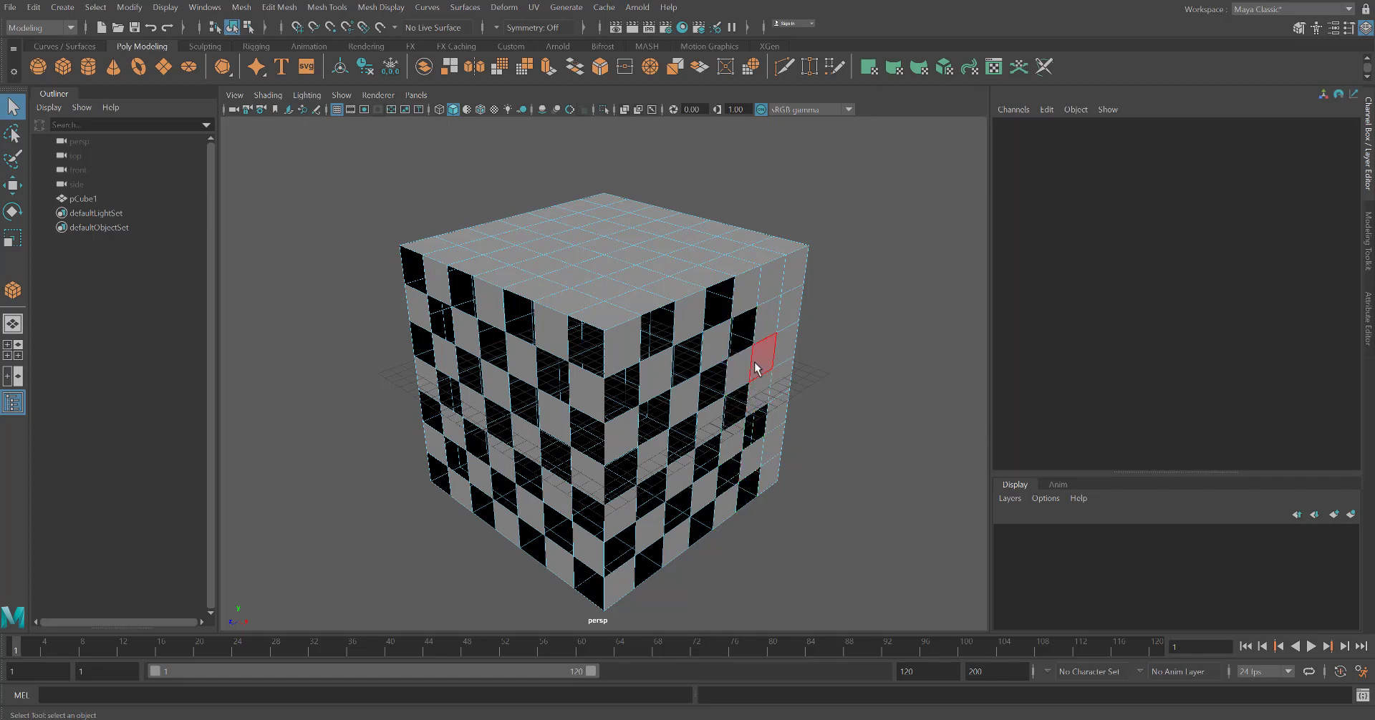
{"action": "left_click", "coordinate": [770, 312]}
{"action": "key", "text": "Delete"}
{"action": "left_click", "coordinate": [773, 284]}
{"action": "key", "text": "Delete"}
{"action": "left_click", "coordinate": [793, 323]}
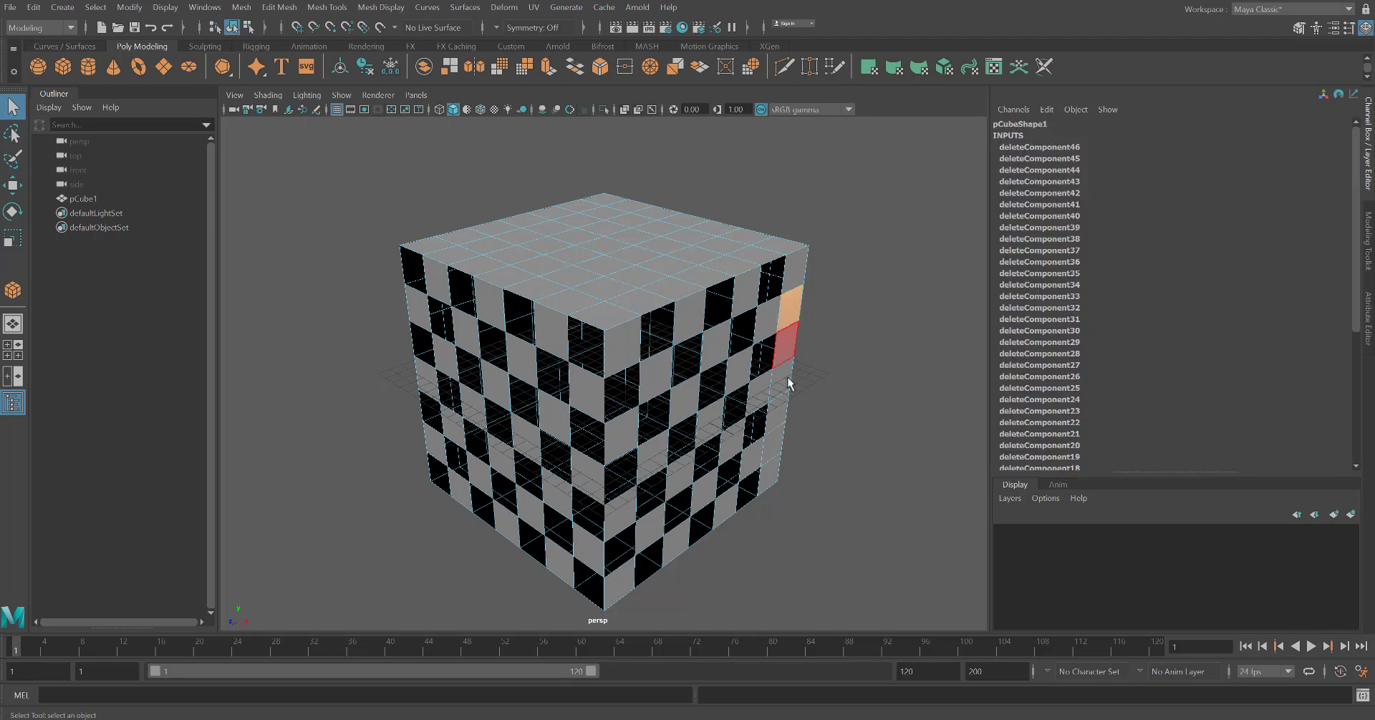
{"action": "key", "text": "Delete"}
{"action": "left_click", "coordinate": [784, 383]}
{"action": "key", "text": "Delete"}
{"action": "left_click", "coordinate": [760, 393]}
{"action": "key", "text": "Delete"}
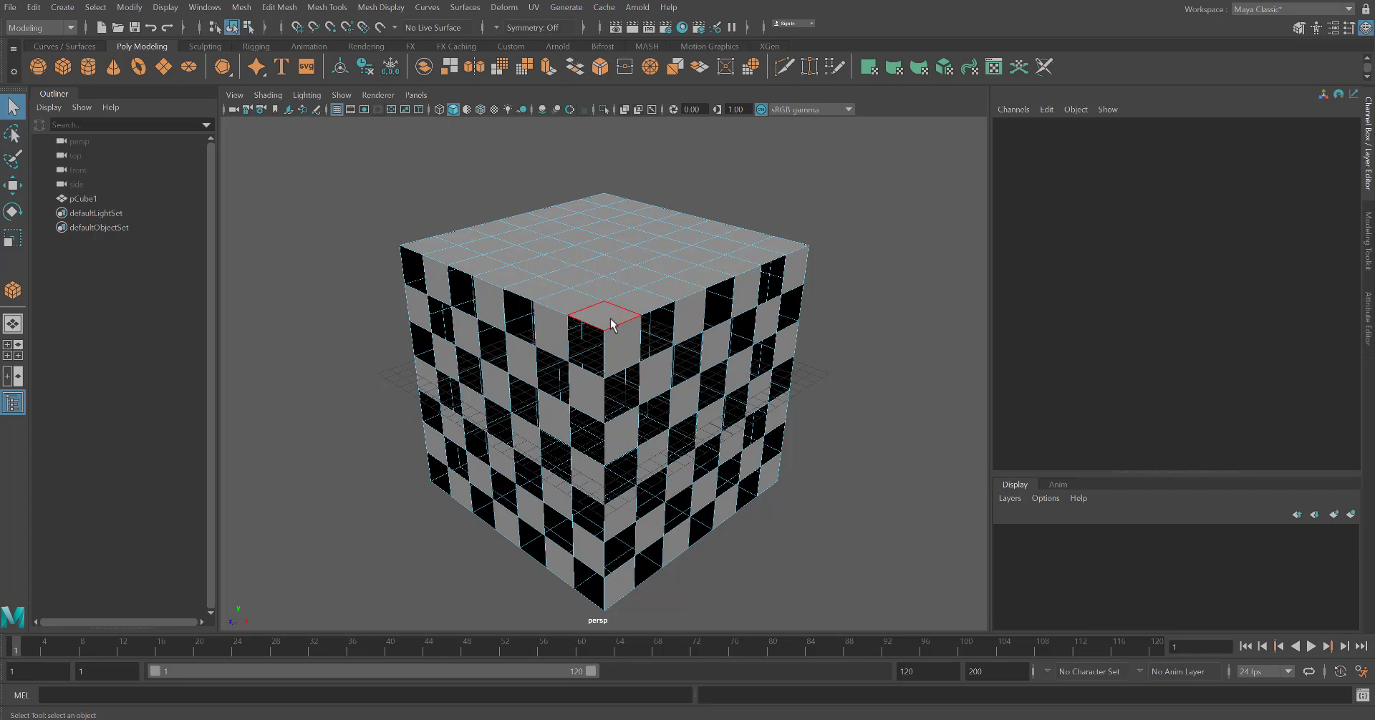
Delete alternating faces in the front rows of the cube's top
{"action": "left_click", "coordinate": [626, 314]}
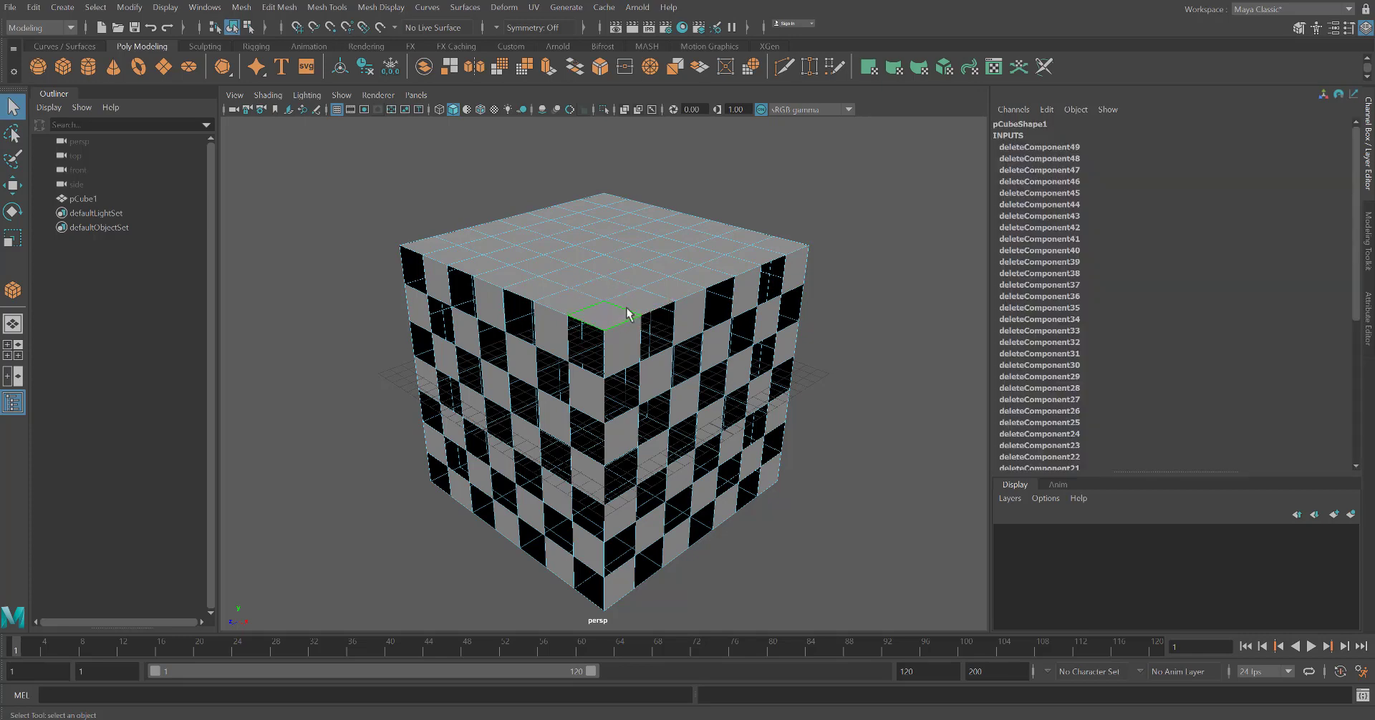
{"action": "key", "text": "Delete"}
{"action": "left_click", "coordinate": [731, 274]}
{"action": "key", "text": "Delete"}
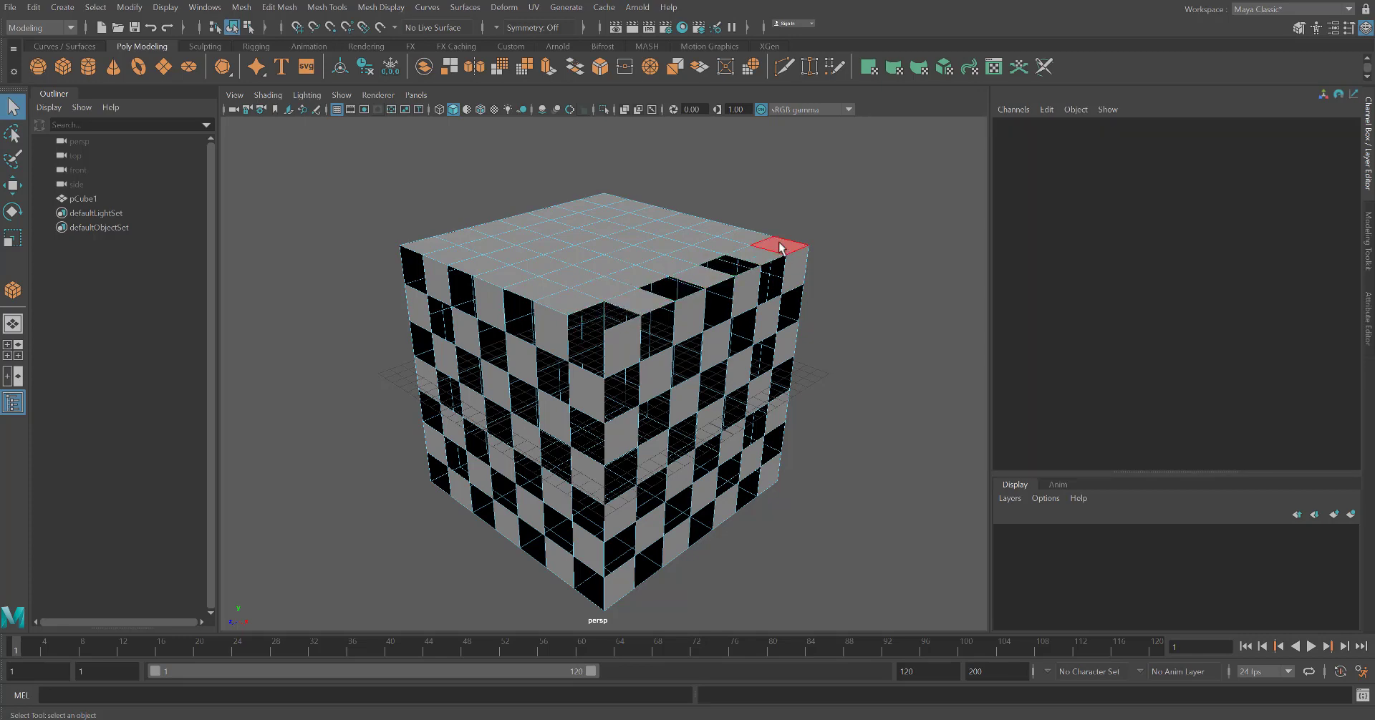
{"action": "left_click", "coordinate": [780, 246]}
{"action": "key", "text": "Delete"}
{"action": "left_click", "coordinate": [716, 246]}
{"action": "key", "text": "Delete"}
{"action": "left_click", "coordinate": [666, 272]}
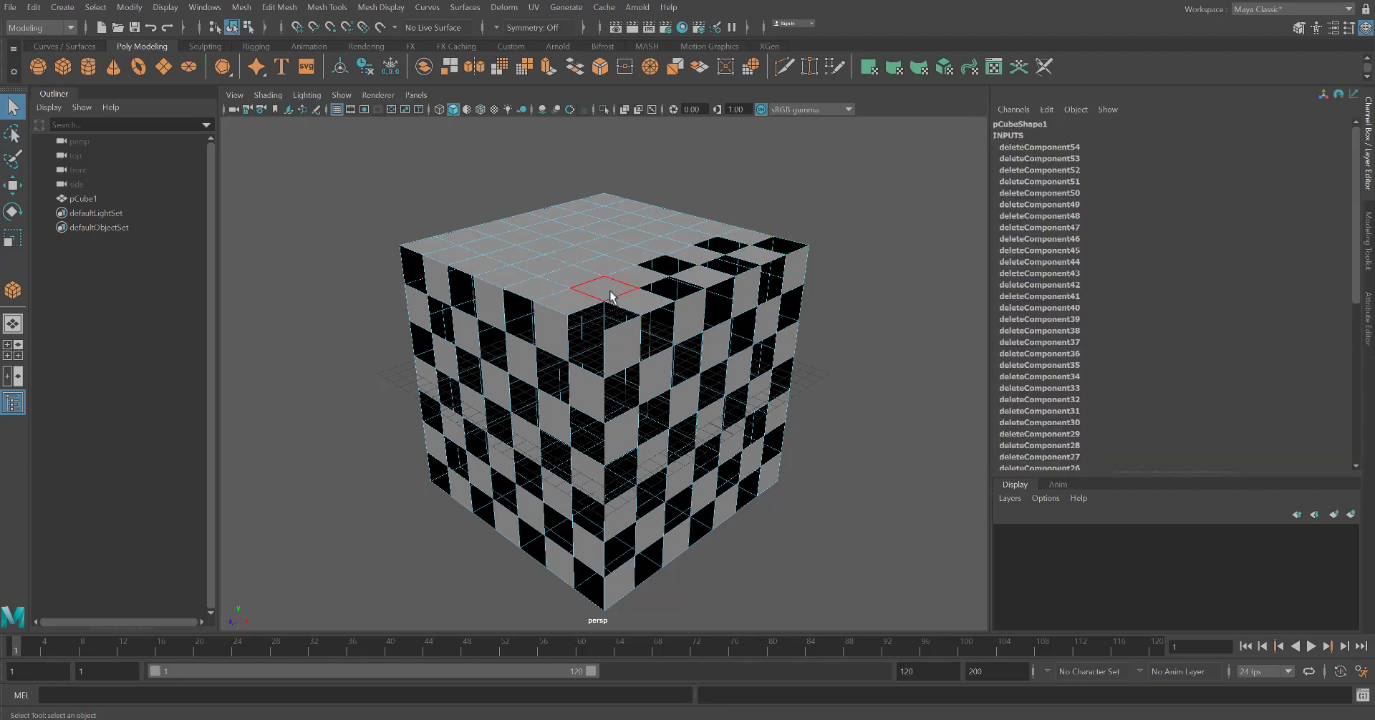
{"action": "key", "text": "Delete"}
{"action": "left_click", "coordinate": [607, 291]}
{"action": "key", "text": "Delete"}
{"action": "left_click", "coordinate": [531, 289]}
{"action": "key", "text": "Delete"}
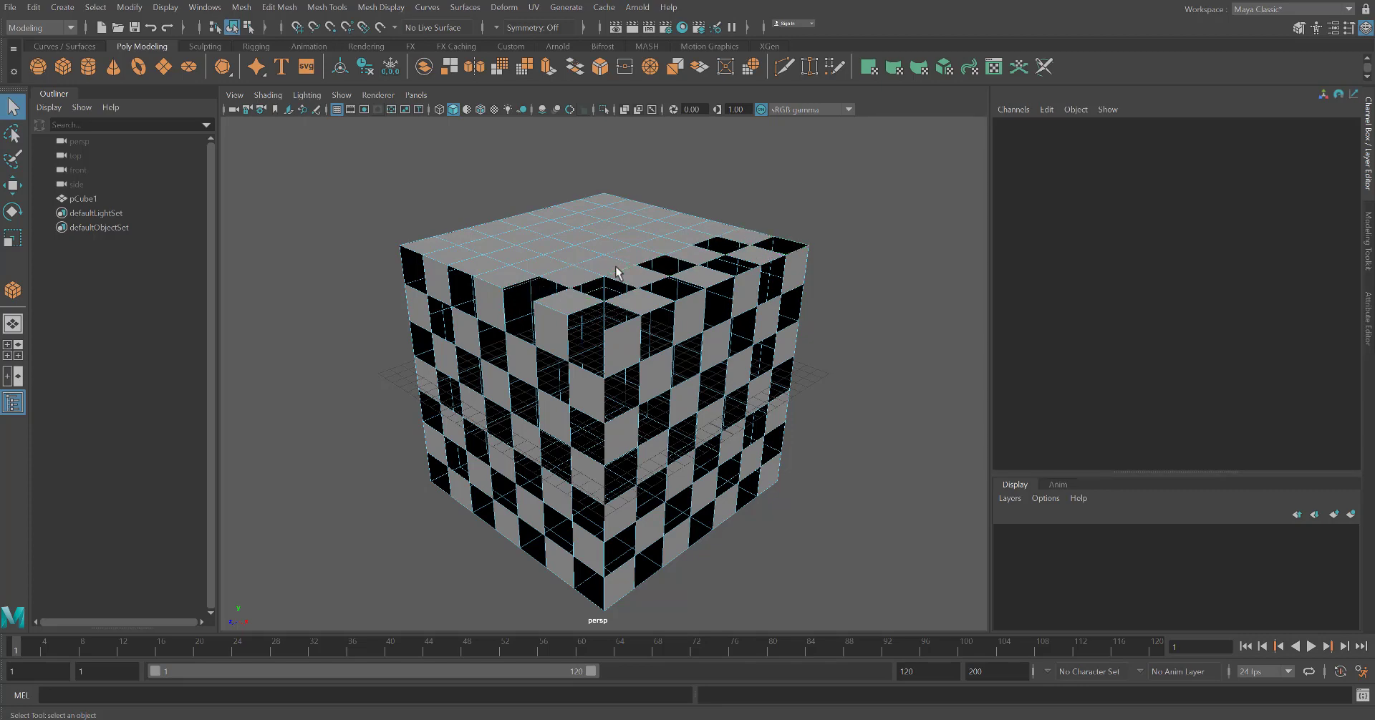
{"action": "left_click", "coordinate": [612, 267]}
{"action": "key", "text": "Delete"}
Delete alternating faces across the remaining rows of the cube's top
{"action": "left_click", "coordinate": [723, 245]}
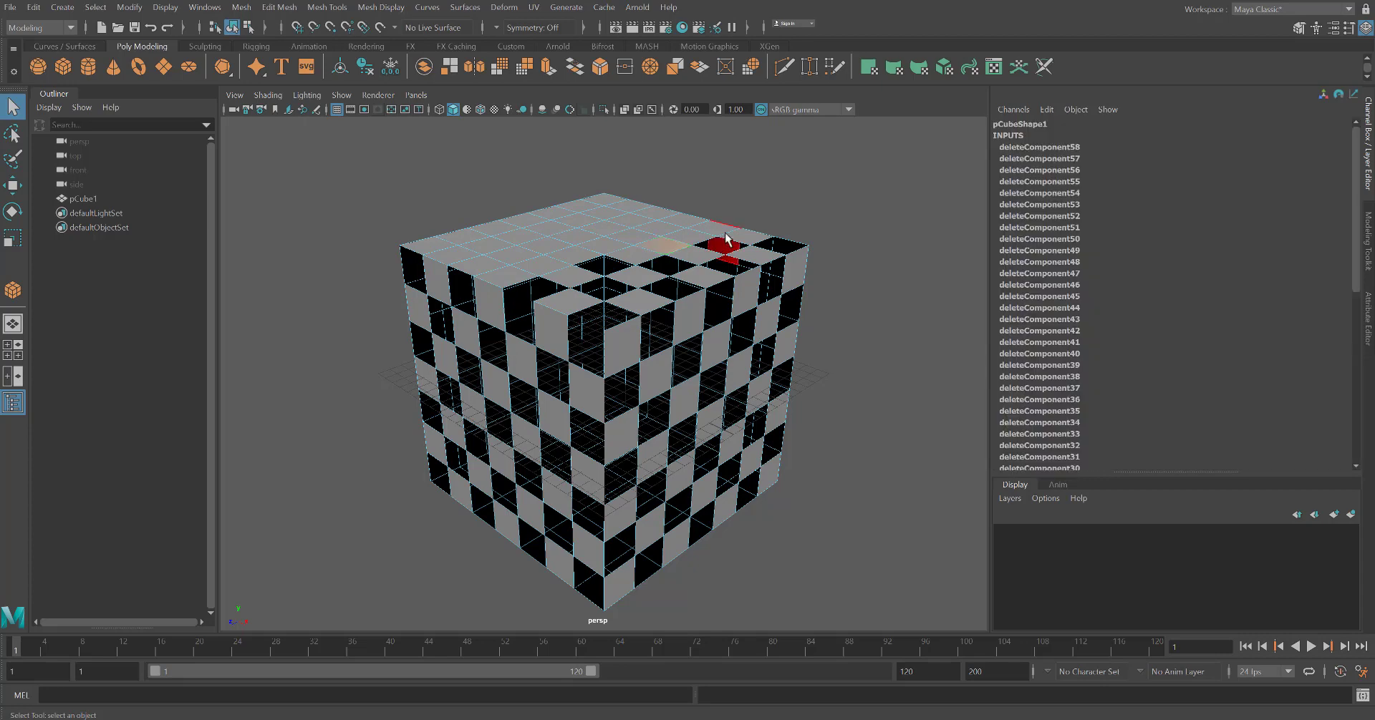
{"action": "key", "text": "Delete"}
{"action": "left_click", "coordinate": [713, 227]}
{"action": "key", "text": "Delete"}
{"action": "left_click", "coordinate": [651, 229]}
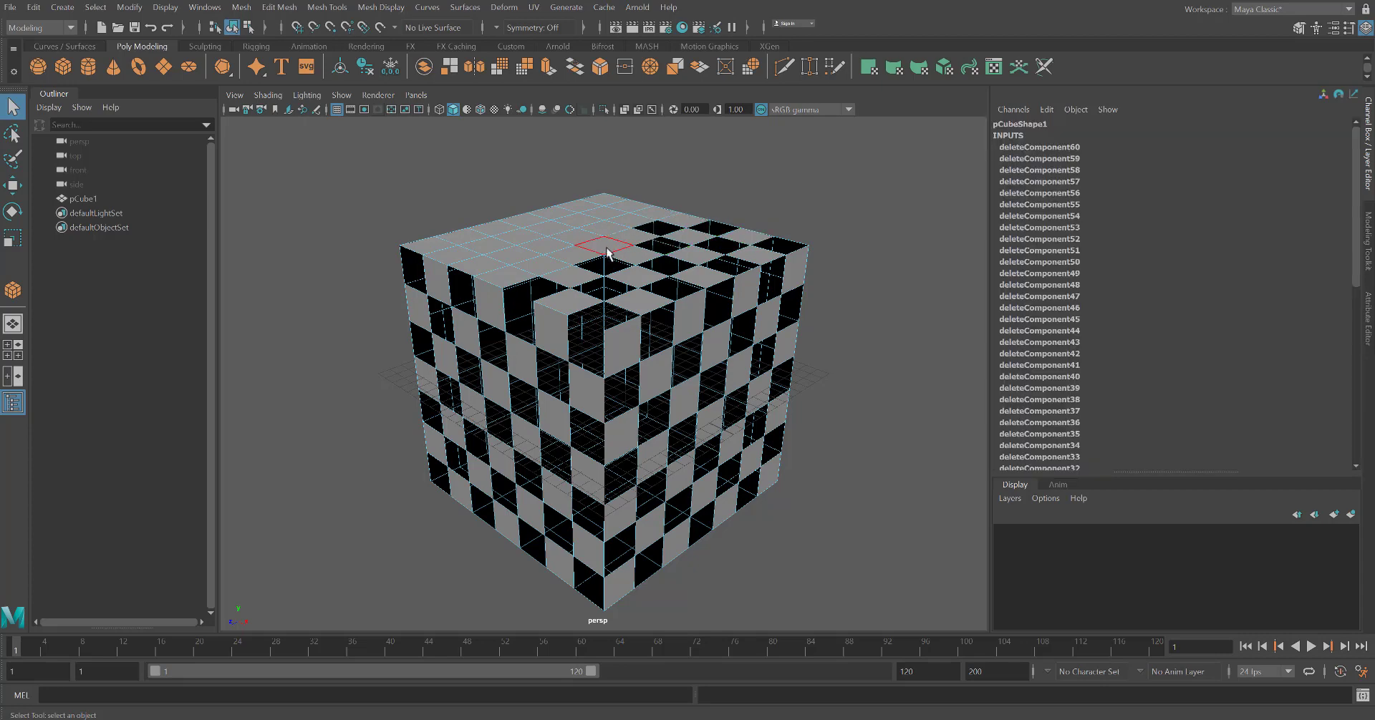
{"action": "key", "text": "Delete"}
{"action": "left_click", "coordinate": [604, 247]}
{"action": "key", "text": "Delete"}
{"action": "left_click", "coordinate": [552, 272]}
{"action": "key", "text": "Delete"}
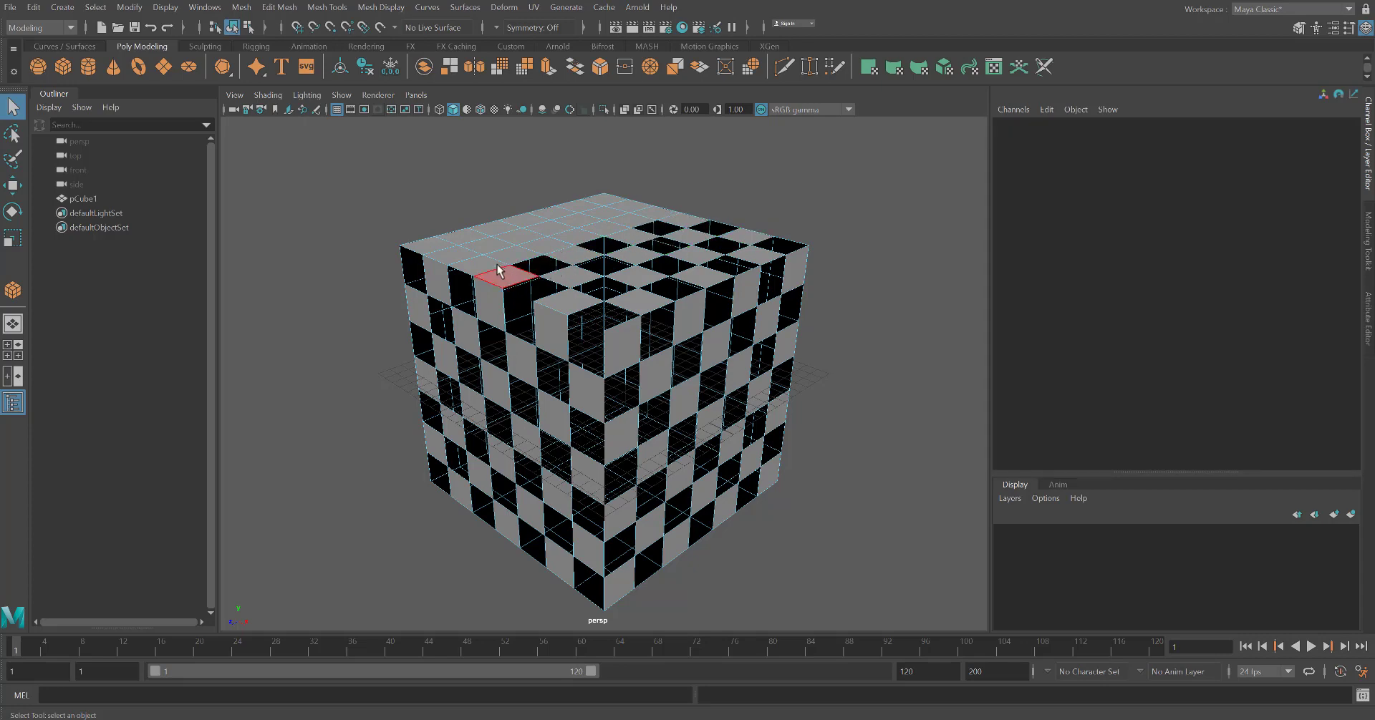
{"action": "left_click", "coordinate": [552, 249]}
{"action": "key", "text": "Delete"}
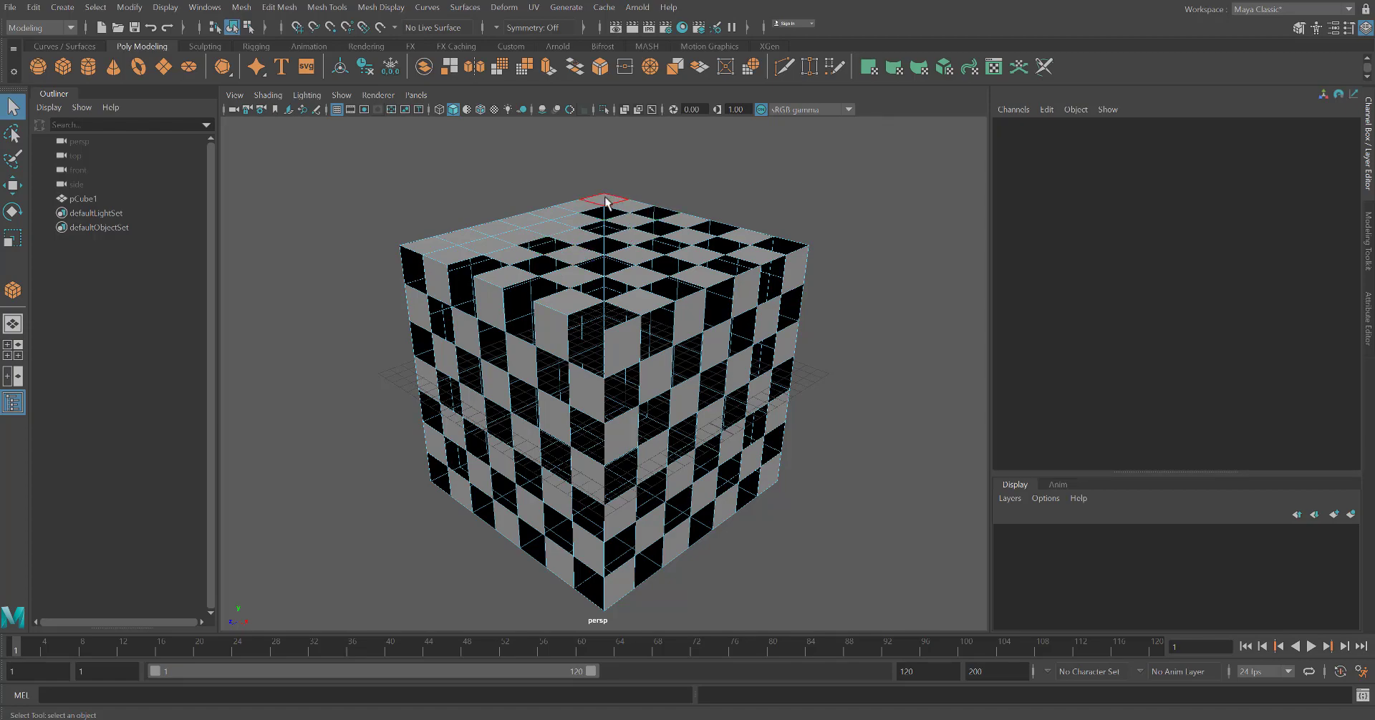
{"action": "left_click", "coordinate": [565, 226]}
{"action": "key", "text": "Delete"}
Delete alternating faces on the cube's back-left side
{"action": "left_click_drag", "start_coordinate": [497, 407], "coordinate": [589, 336], "text": "alt"}
{"action": "left_click", "coordinate": [592, 331]}
{"action": "key", "text": "Delete"}
{"action": "left_click", "coordinate": [625, 371]}
{"action": "key", "text": "Delete"}
{"action": "left_click", "coordinate": [596, 405]}
{"action": "key", "text": "Delete"}
{"action": "left_click", "coordinate": [521, 388]}
{"action": "key", "text": "Delete"}
{"action": "left_click", "coordinate": [456, 376]}
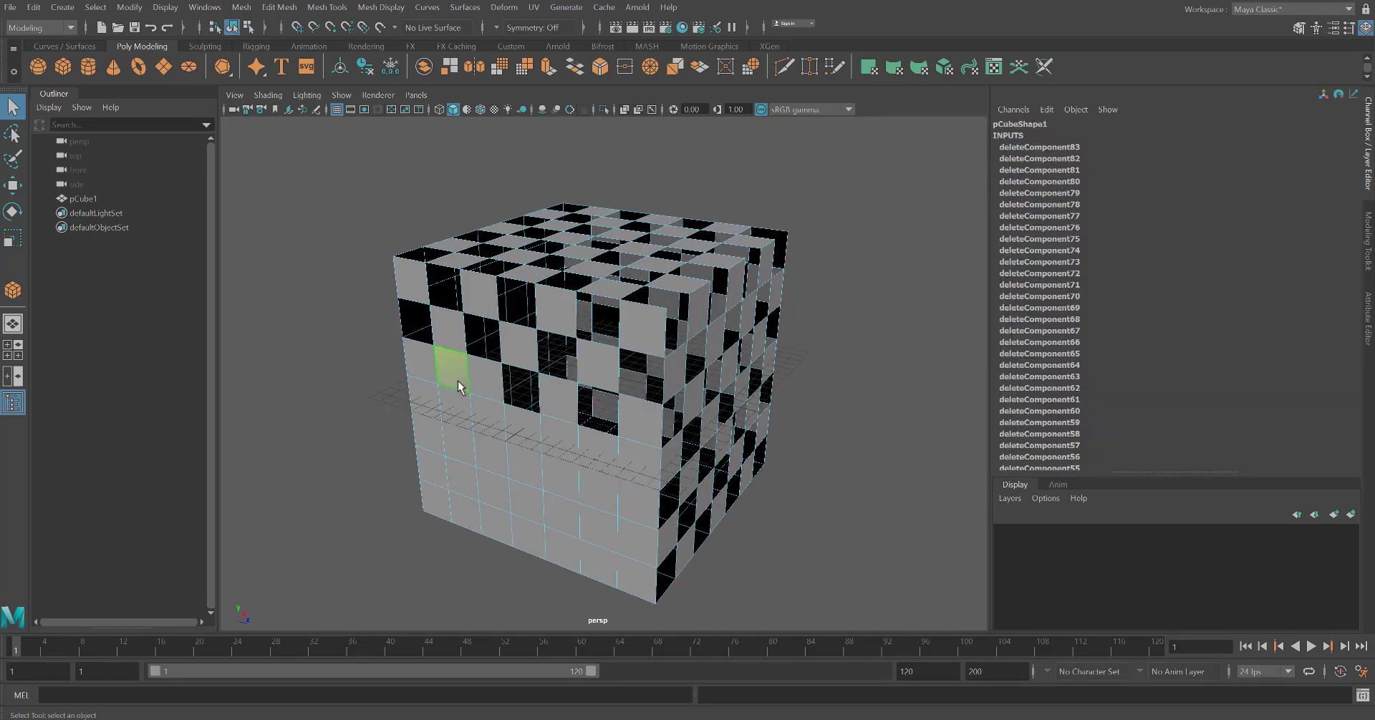
{"action": "key", "text": "Delete"}
{"action": "key", "text": "Delete"}
{"action": "left_click", "coordinate": [636, 548]}
Delete alternating faces in the upper rows of the cube's other back side
{"action": "key", "text": "Delete"}
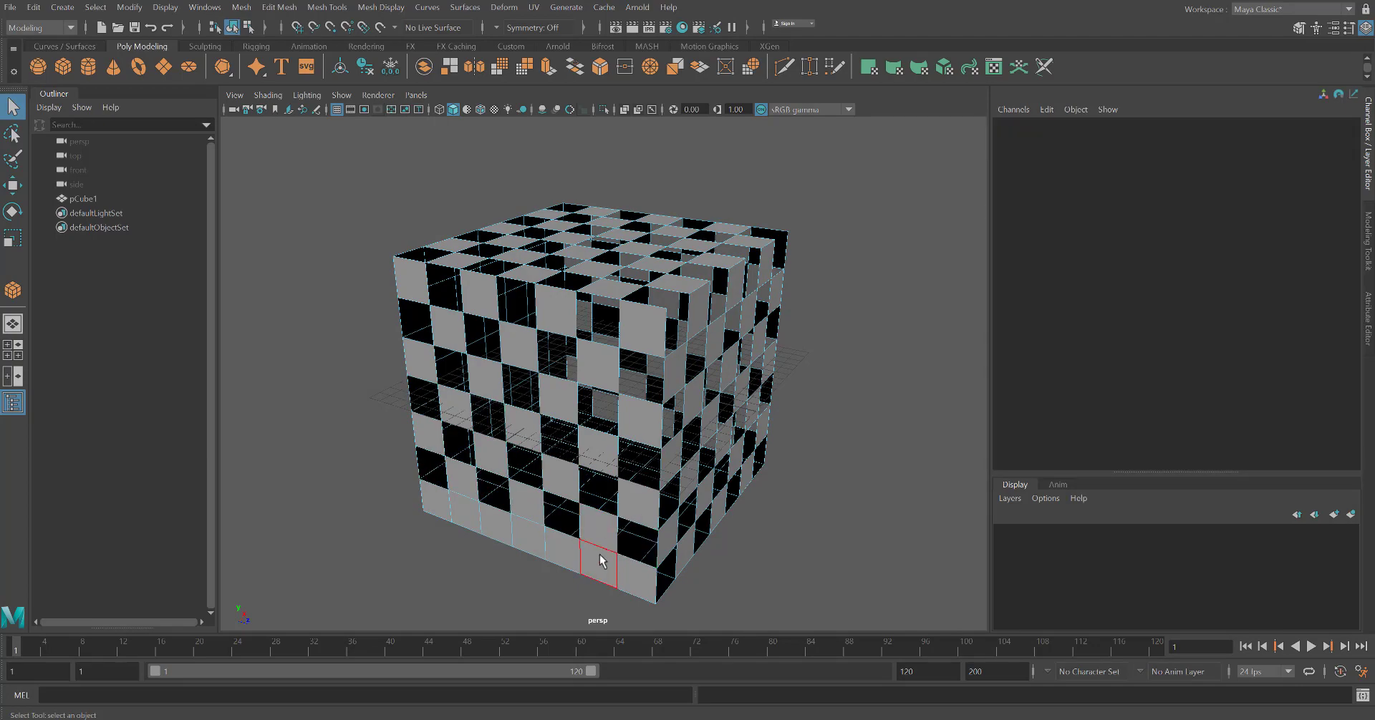
{"action": "left_click", "coordinate": [598, 562]}
{"action": "key", "text": "Delete"}
{"action": "left_click_drag", "start_coordinate": [348, 484], "coordinate": [512, 440], "text": "alt"}
{"action": "left_click", "coordinate": [603, 307]}
{"action": "key", "text": "Delete"}
{"action": "left_click", "coordinate": [446, 283]}
{"action": "key", "text": "Delete"}
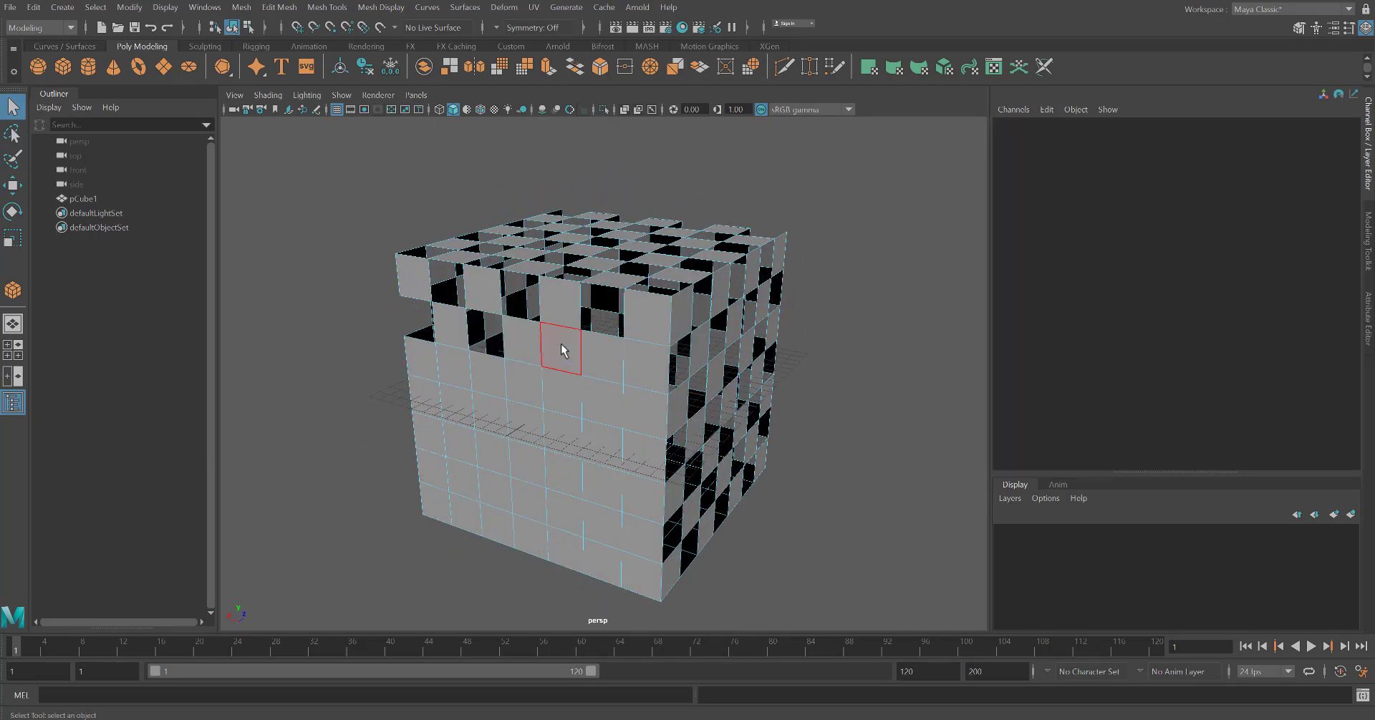
{"action": "left_click", "coordinate": [562, 347]}
{"action": "key", "text": "Delete"}
{"action": "left_click", "coordinate": [476, 384]}
Delete alternating faces in the lower rows of that back side
{"action": "key", "text": "Delete"}
{"action": "left_click", "coordinate": [522, 421]}
{"action": "key", "text": "Delete"}
{"action": "left_click", "coordinate": [526, 481]}
{"action": "key", "text": "Delete"}
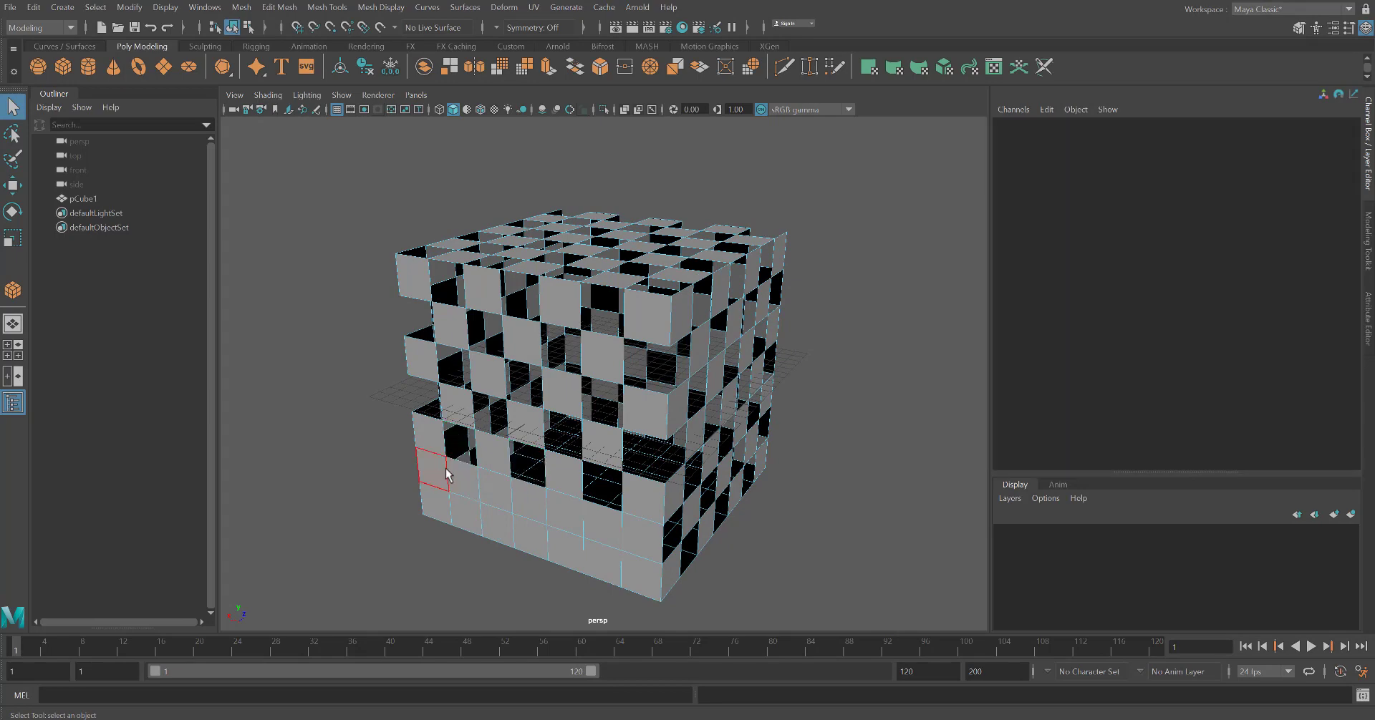
{"action": "left_click", "coordinate": [444, 466]}
{"action": "key", "text": "Delete"}
{"action": "left_click", "coordinate": [635, 527]}
{"action": "key", "text": "Delete"}
{"action": "left_click", "coordinate": [460, 506]}
Delete alternating faces on the cube's bottom
{"action": "key", "text": "Delete"}
{"action": "left_click_drag", "start_coordinate": [568, 575], "coordinate": [609, 401], "text": "alt"}
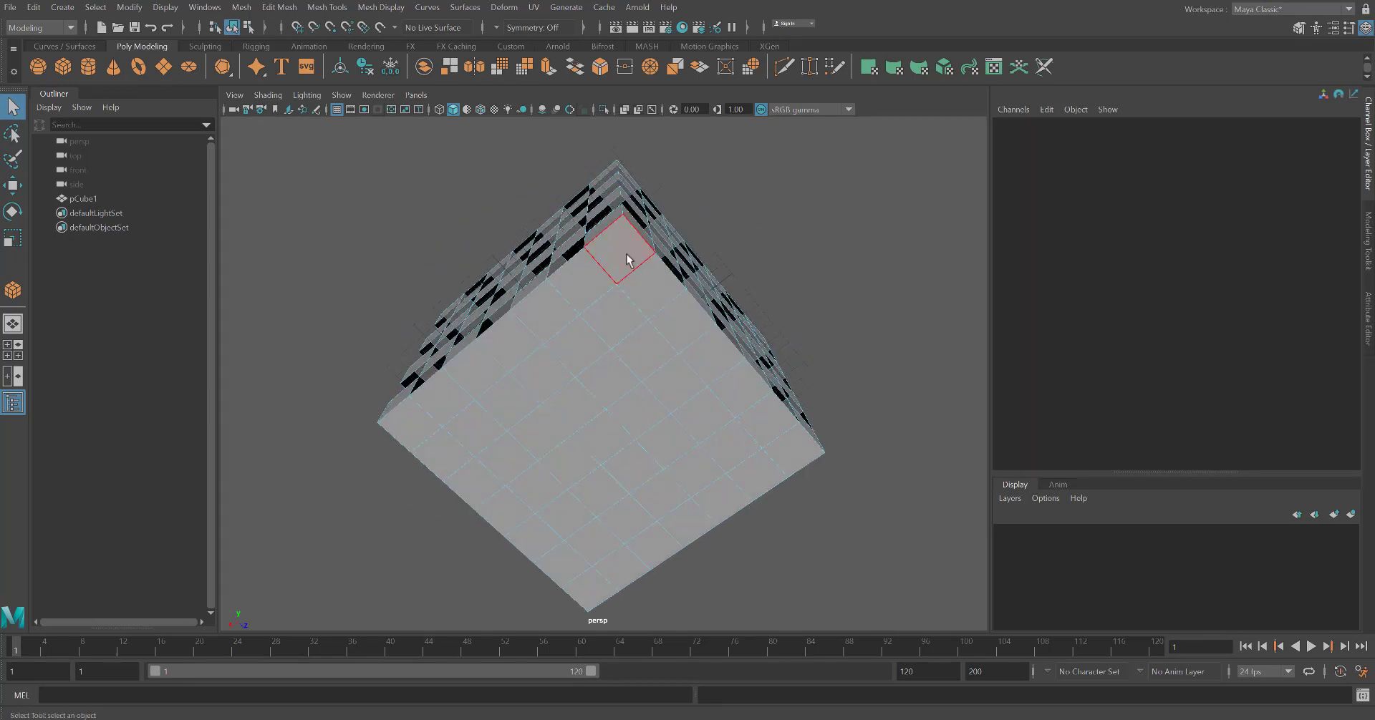
{"action": "left_click", "coordinate": [625, 254]}
{"action": "key", "text": "Delete"}
{"action": "left_click", "coordinate": [545, 311]}
{"action": "key", "text": "Delete"}
{"action": "left_click", "coordinate": [474, 368]}
{"action": "key", "text": "Delete"}
{"action": "left_click", "coordinate": [410, 424]}
{"action": "left_click", "coordinate": [611, 383]}
{"action": "key", "text": "Delete"}
{"action": "left_click", "coordinate": [542, 437]}
{"action": "key", "text": "Delete"}
{"action": "left_click", "coordinate": [474, 487]}
{"action": "key", "text": "Delete"}
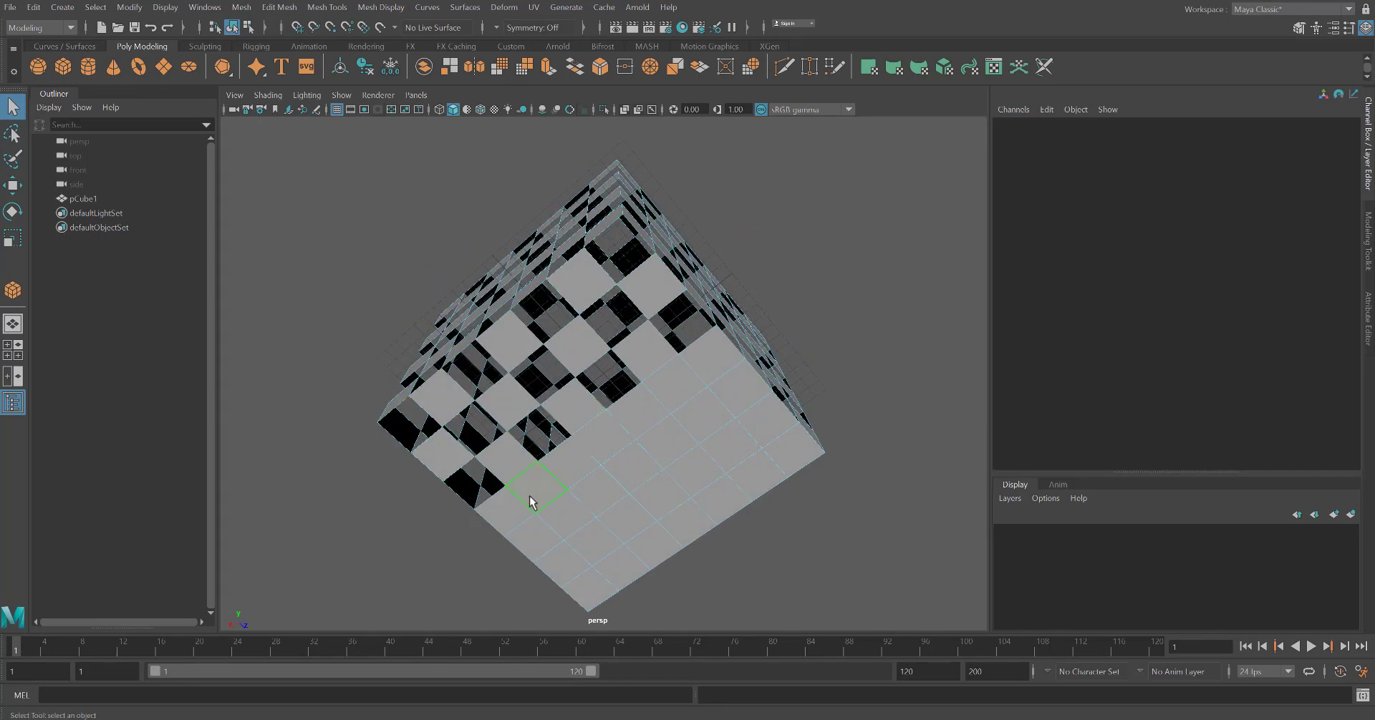
{"action": "left_click", "coordinate": [531, 495]}
{"action": "key", "text": "Delete"}
{"action": "key", "text": "Delete"}
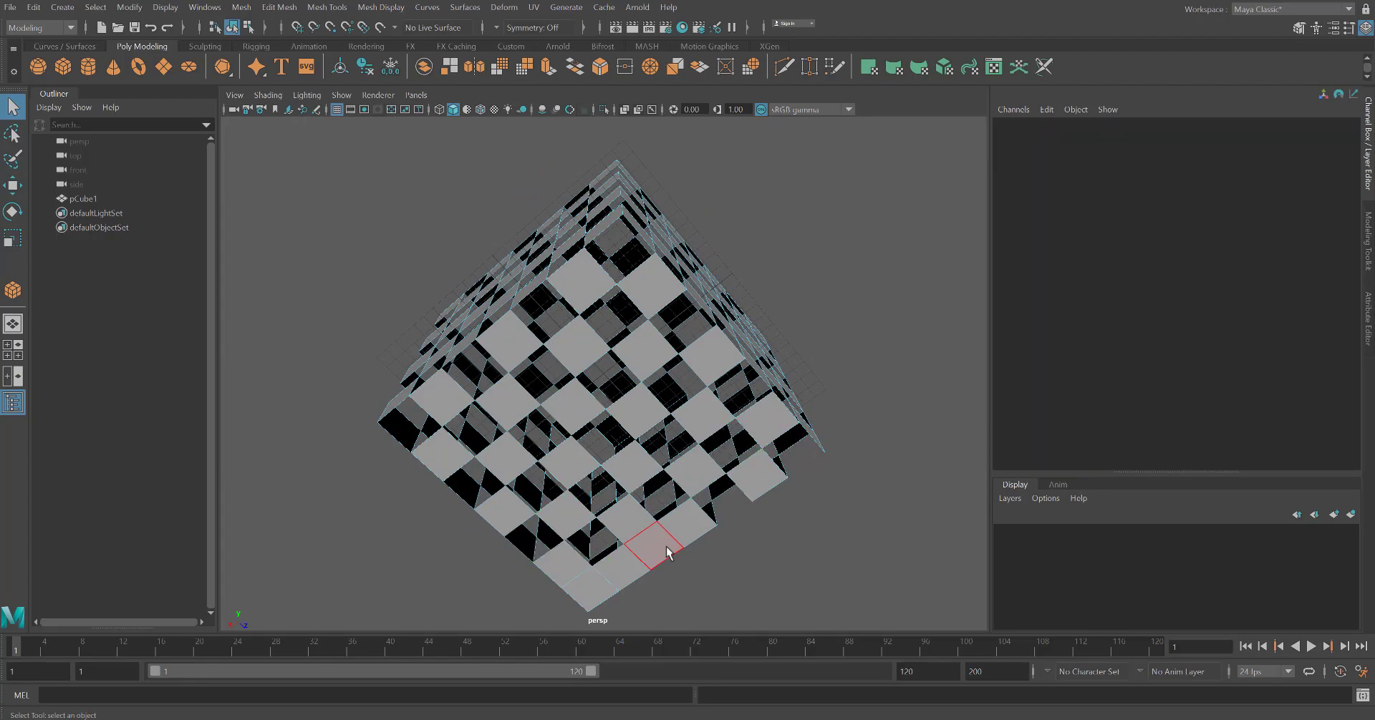
Select a set of remaining faces on the cube's right side
{"action": "left_click_drag", "start_coordinate": [752, 465], "coordinate": [731, 505], "text": "alt"}
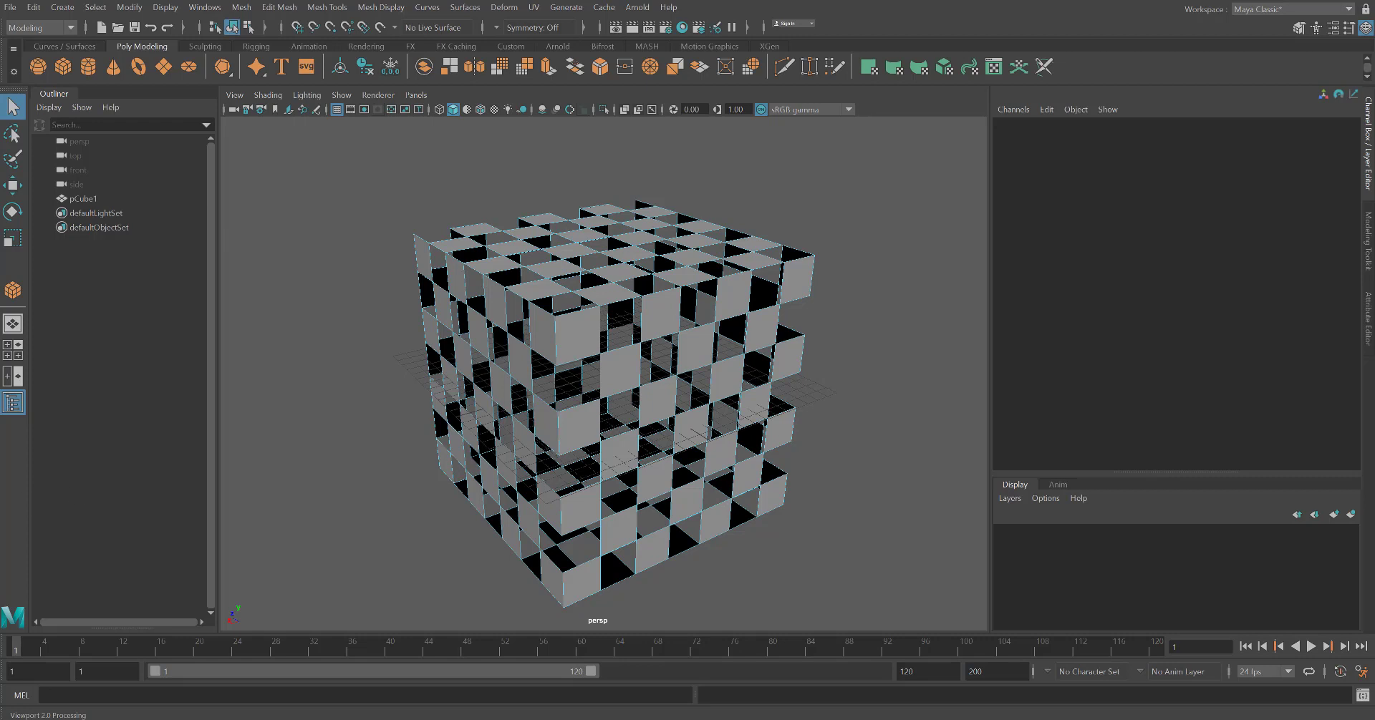
{"action": "key", "text": "ctrl+a"}
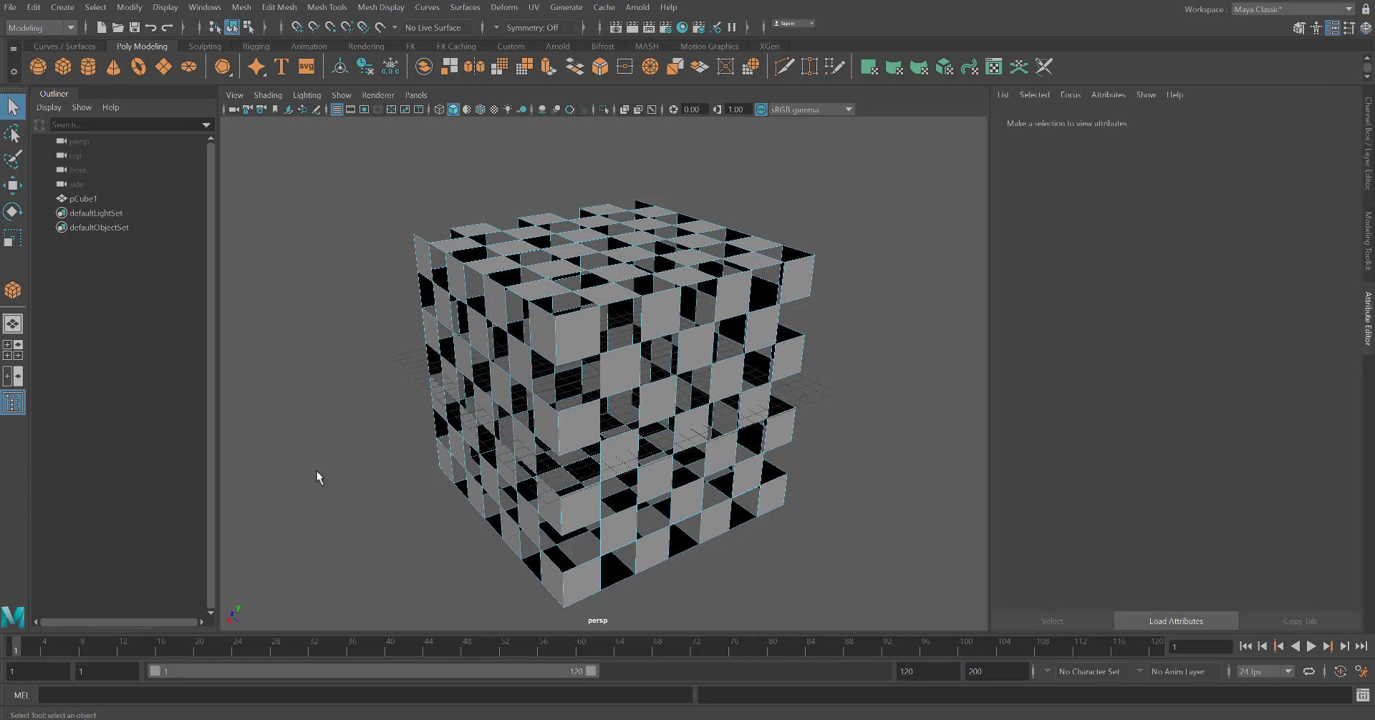
{"action": "left_click", "coordinate": [569, 342]}
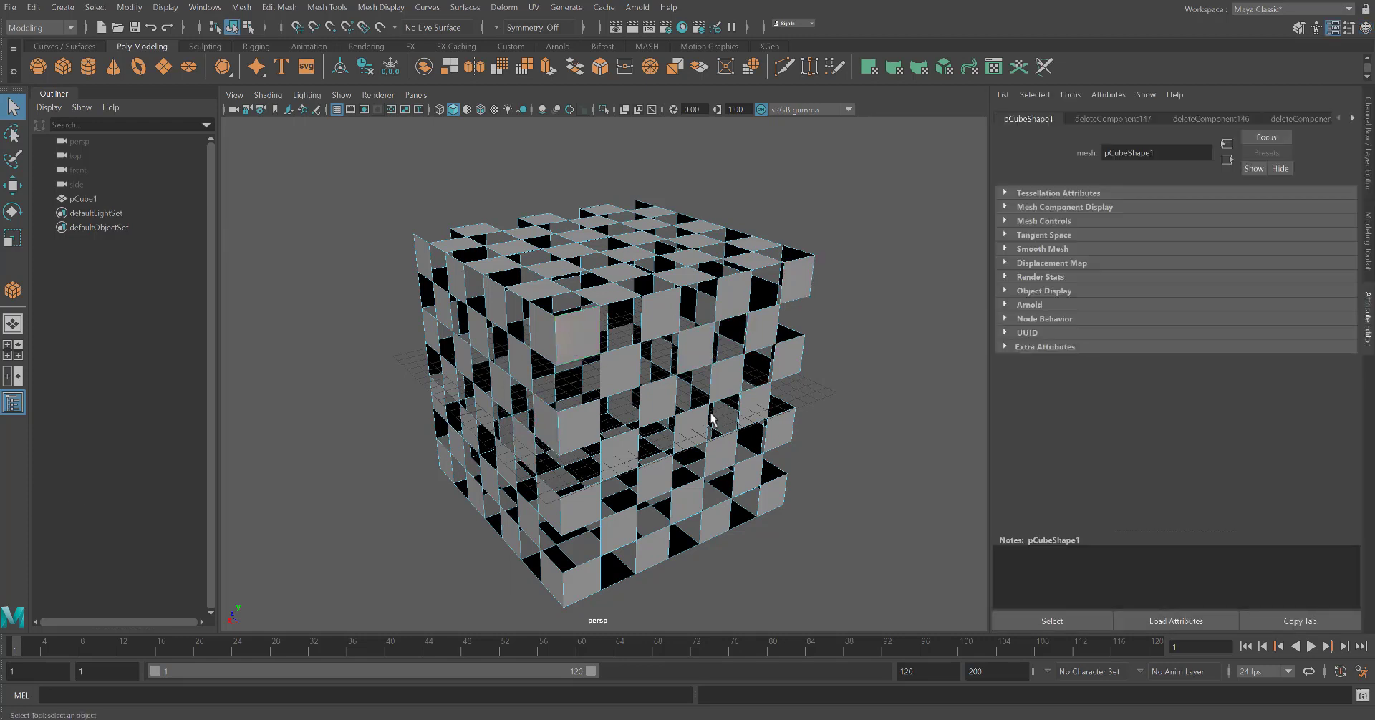
{"action": "left_click", "coordinate": [660, 313], "text": "shift"}
{"action": "left_click", "coordinate": [731, 294], "text": "shift"}
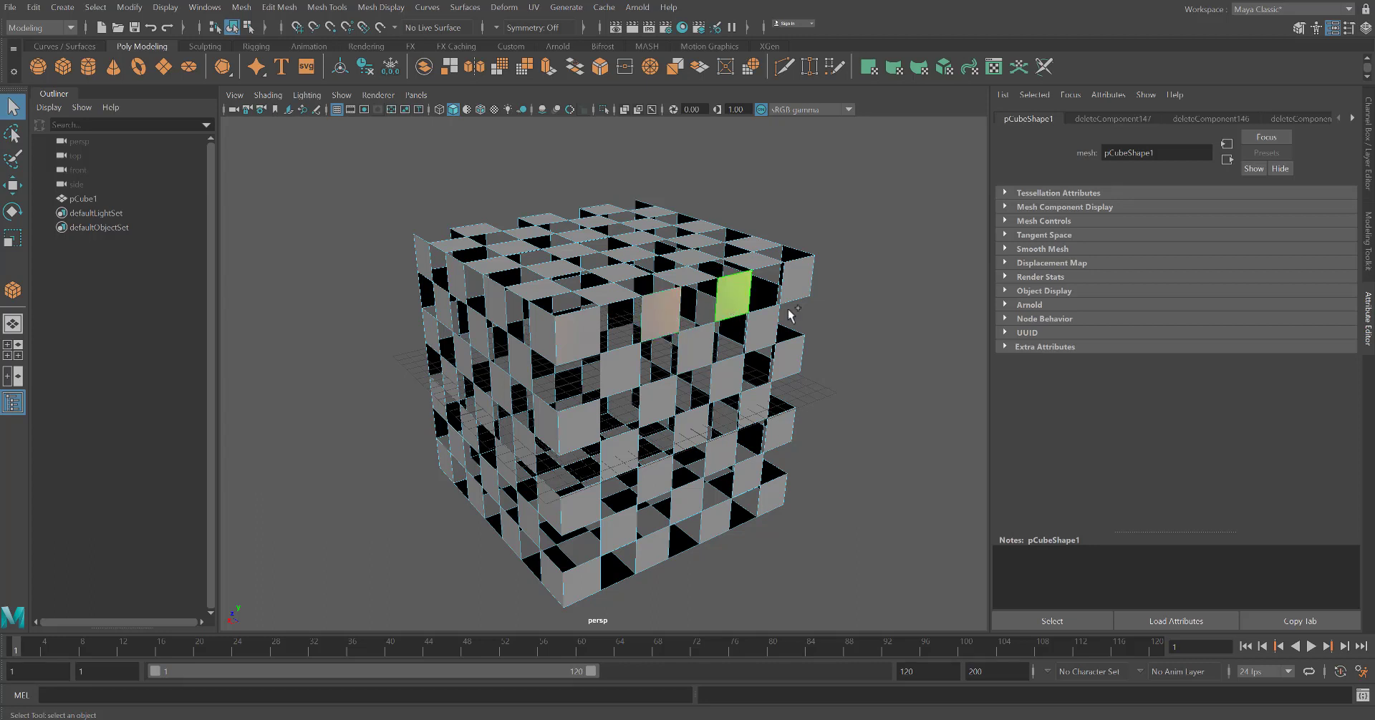
{"action": "left_click", "coordinate": [796, 279], "text": "shift"}
{"action": "left_click", "coordinate": [763, 327], "text": "shift"}
{"action": "left_click", "coordinate": [696, 350], "text": "shift"}
{"action": "left_click", "coordinate": [618, 372], "text": "shift"}
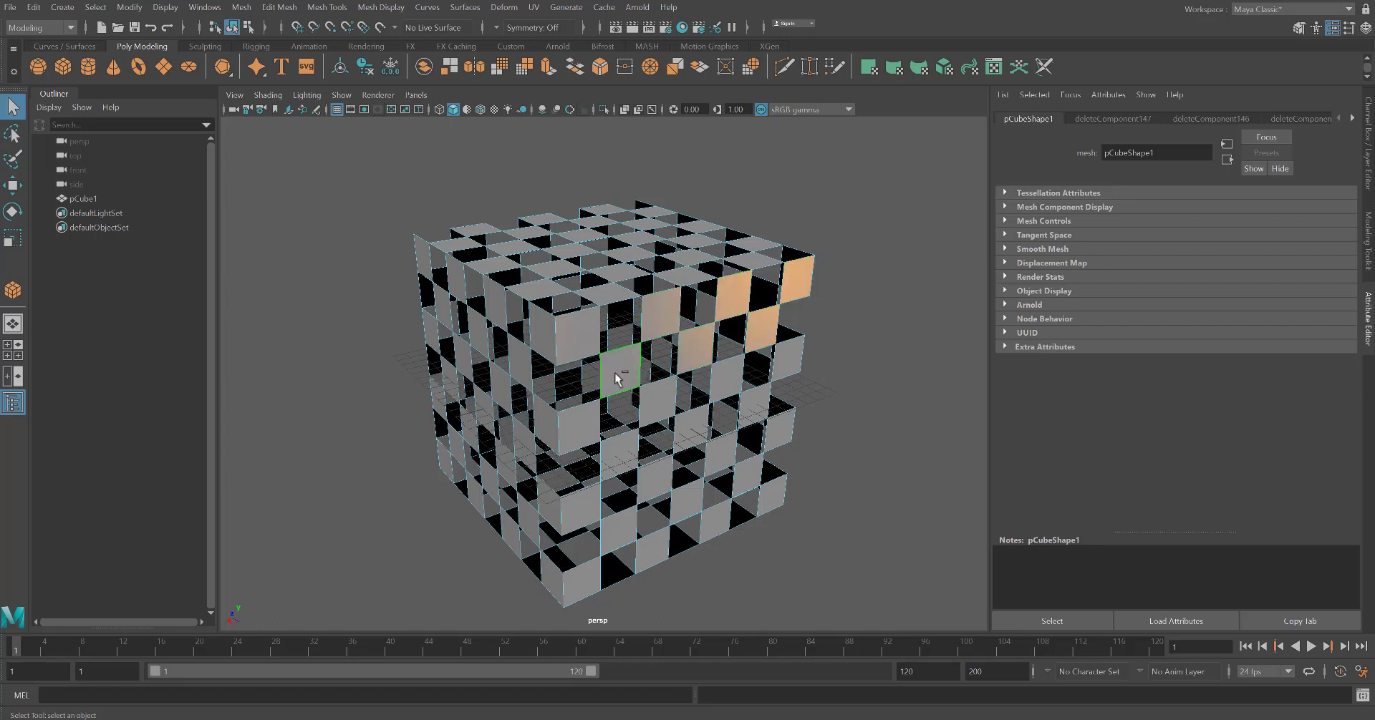
{"action": "left_click", "coordinate": [725, 376], "text": "shift"}
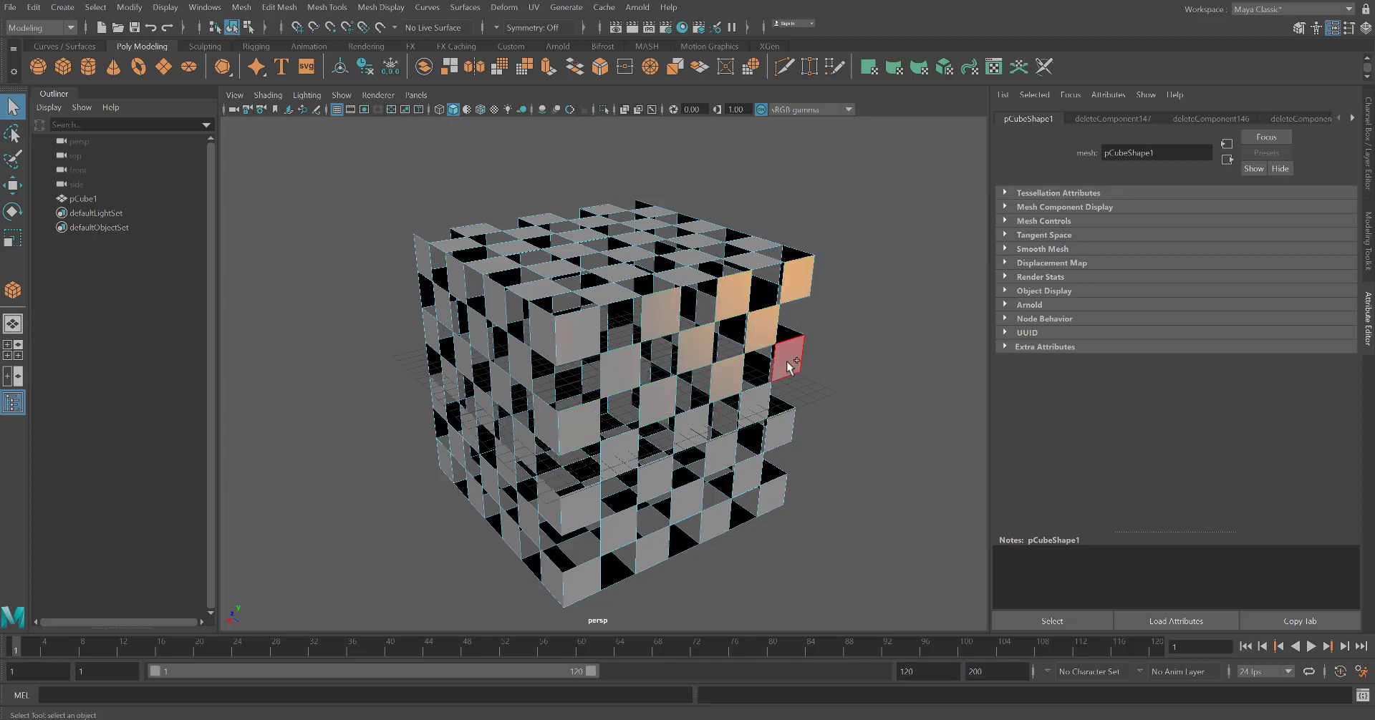
{"action": "left_click", "coordinate": [787, 367], "text": "shift"}
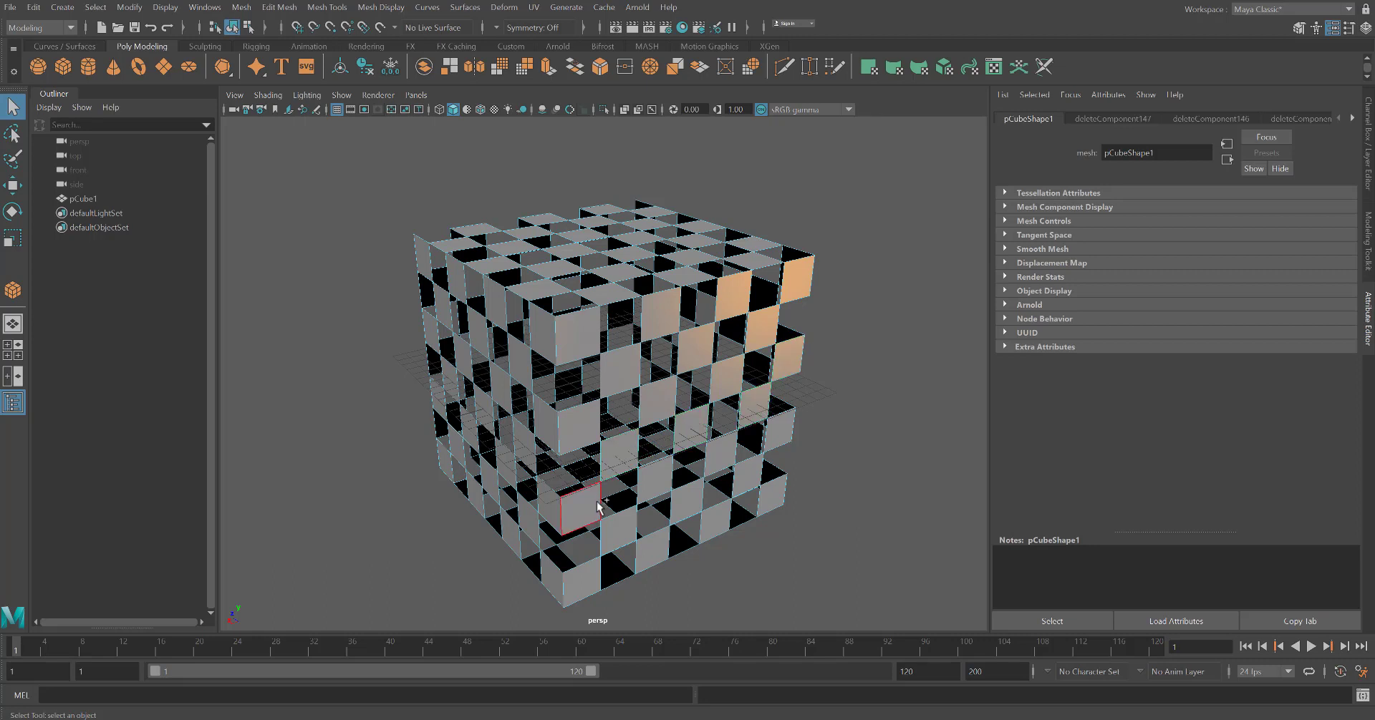
{"action": "left_click", "coordinate": [654, 546], "text": "shift"}
{"action": "left_click", "coordinate": [717, 521], "text": "shift"}
{"action": "left_click", "coordinate": [775, 496], "text": "shift"}
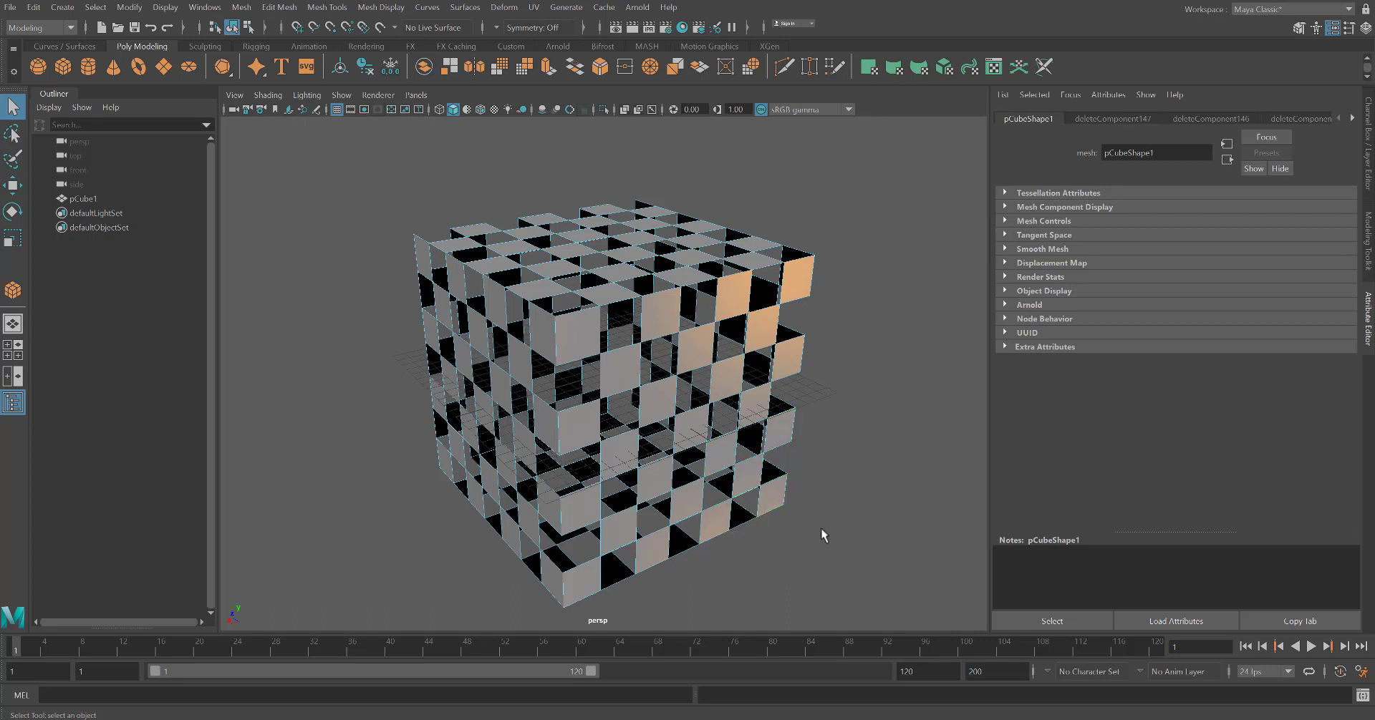
Assign a new Lambert material to the selected faces
{"action": "right_click", "coordinate": [763, 332]}
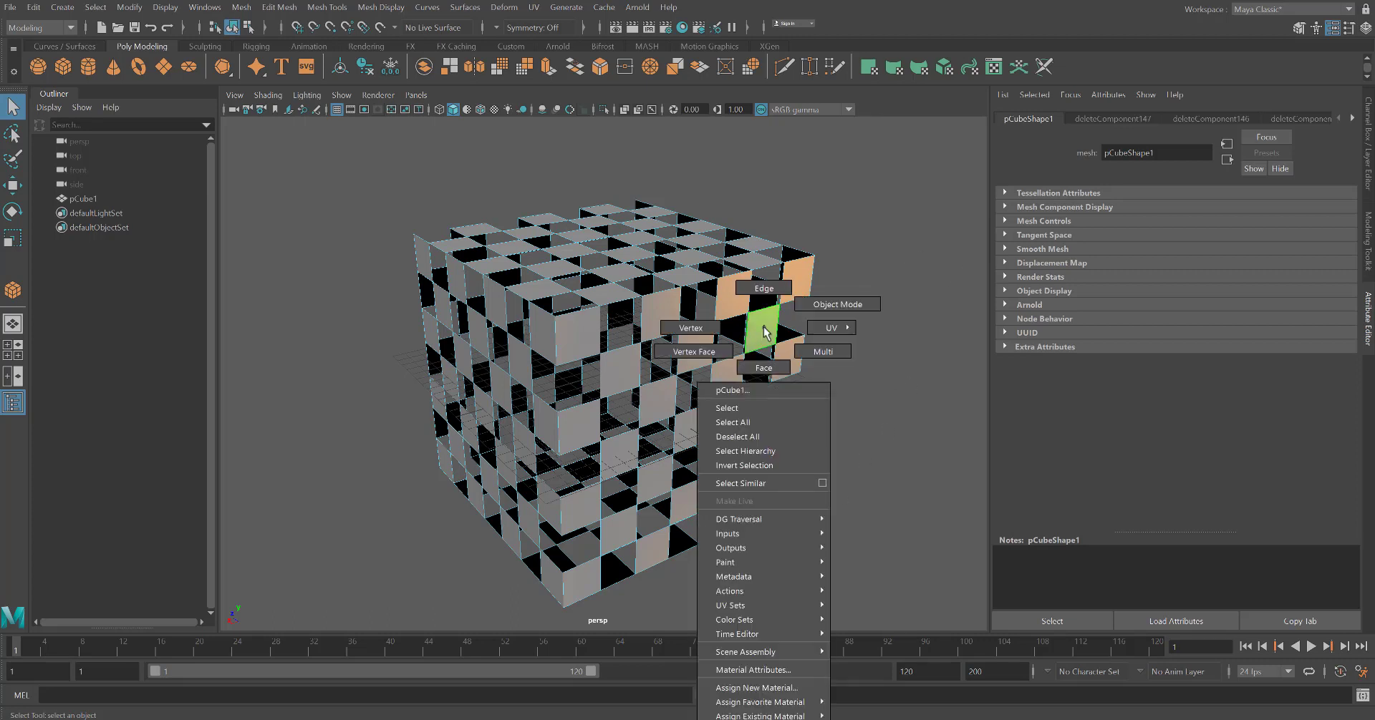
{"action": "left_click", "coordinate": [776, 690]}
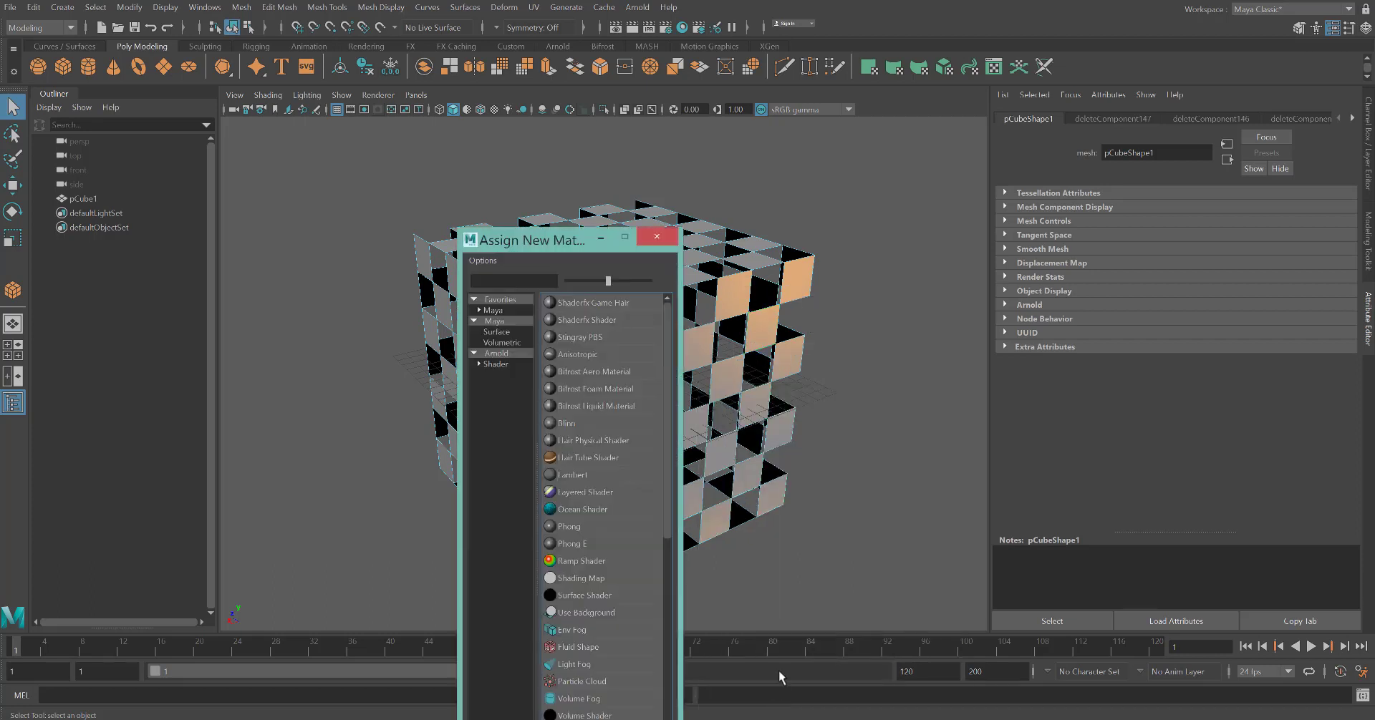
{"action": "left_click", "coordinate": [571, 475]}
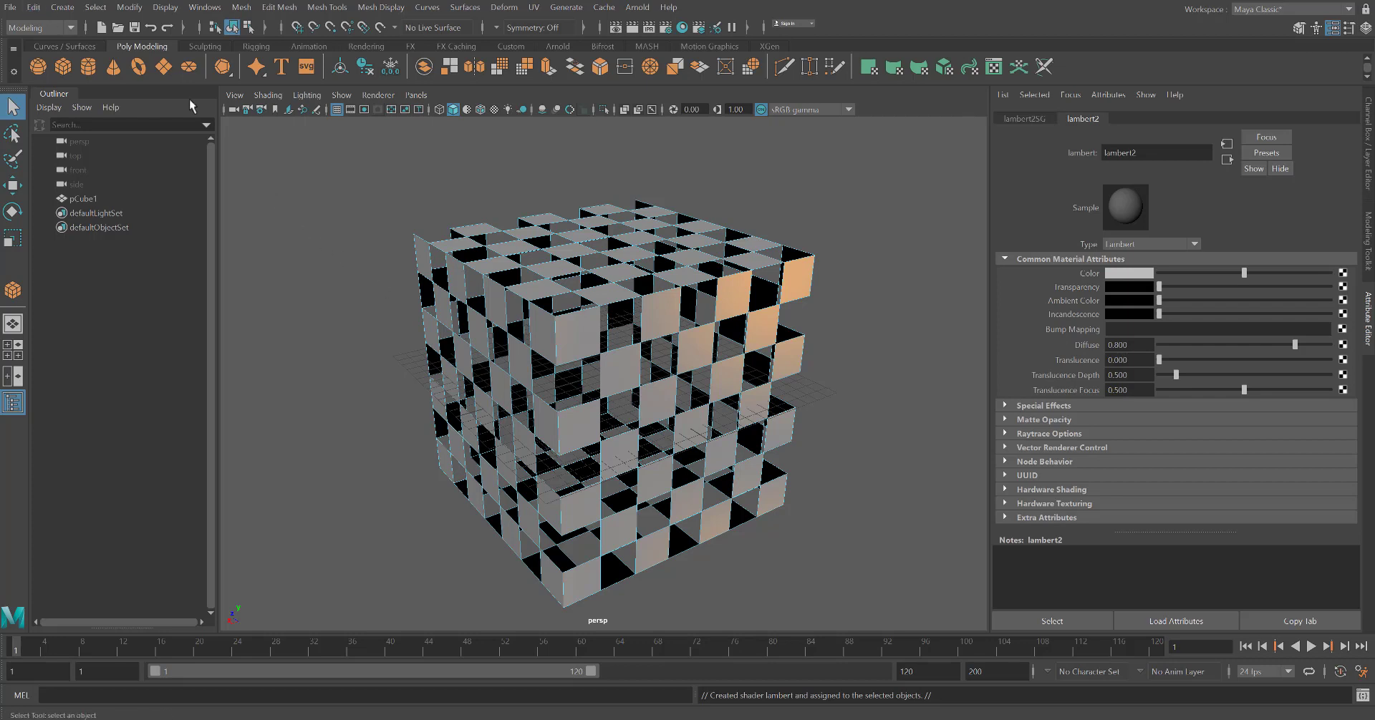
{"action": "left_click", "coordinate": [34, 7]}
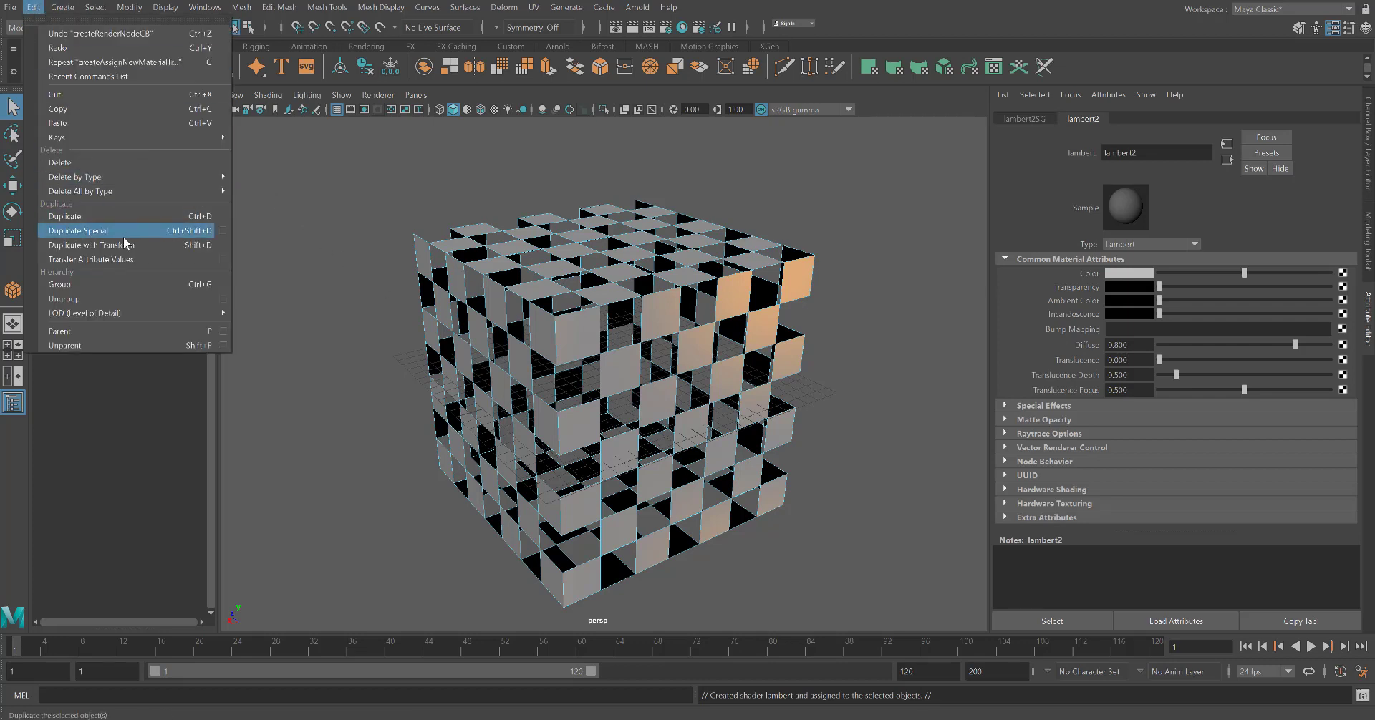
{"action": "mouse_move", "coordinate": [120, 195]}
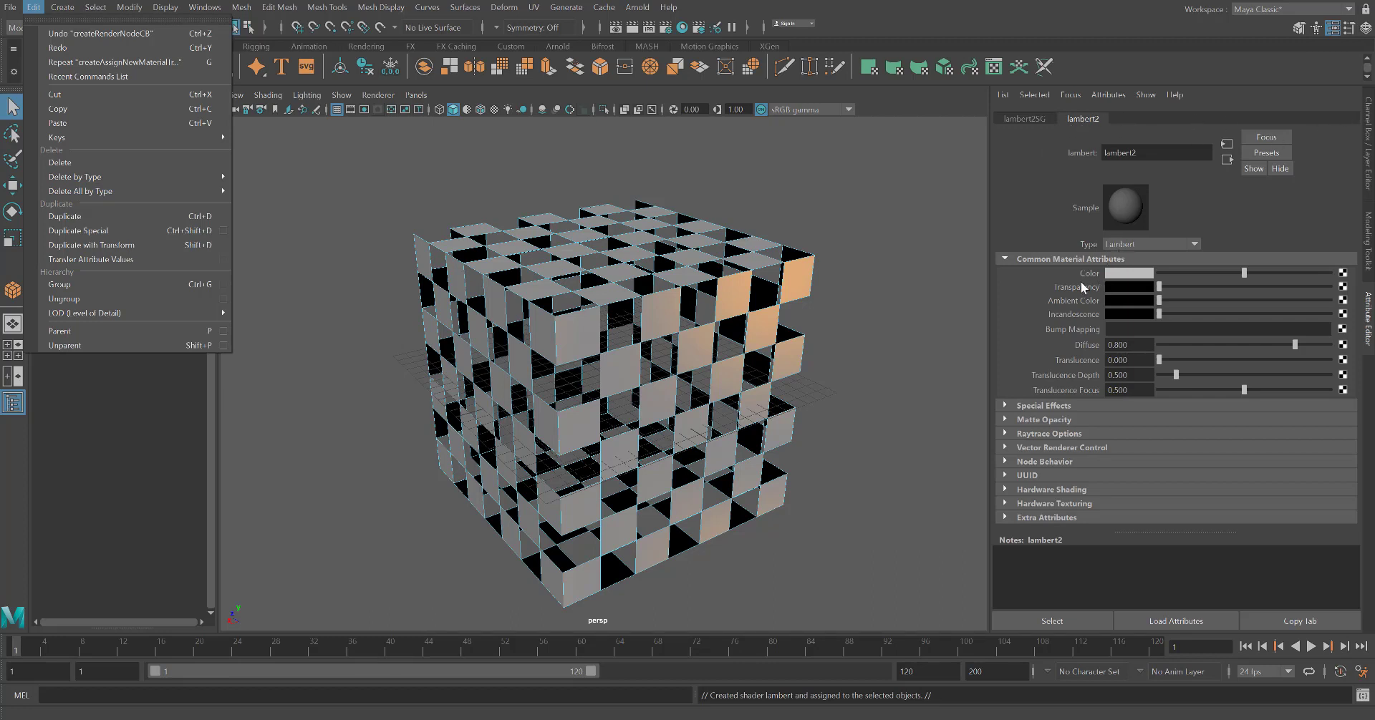
Set the Lambert material's colour to bright green and raise its transparency
{"action": "left_click", "coordinate": [1122, 276]}
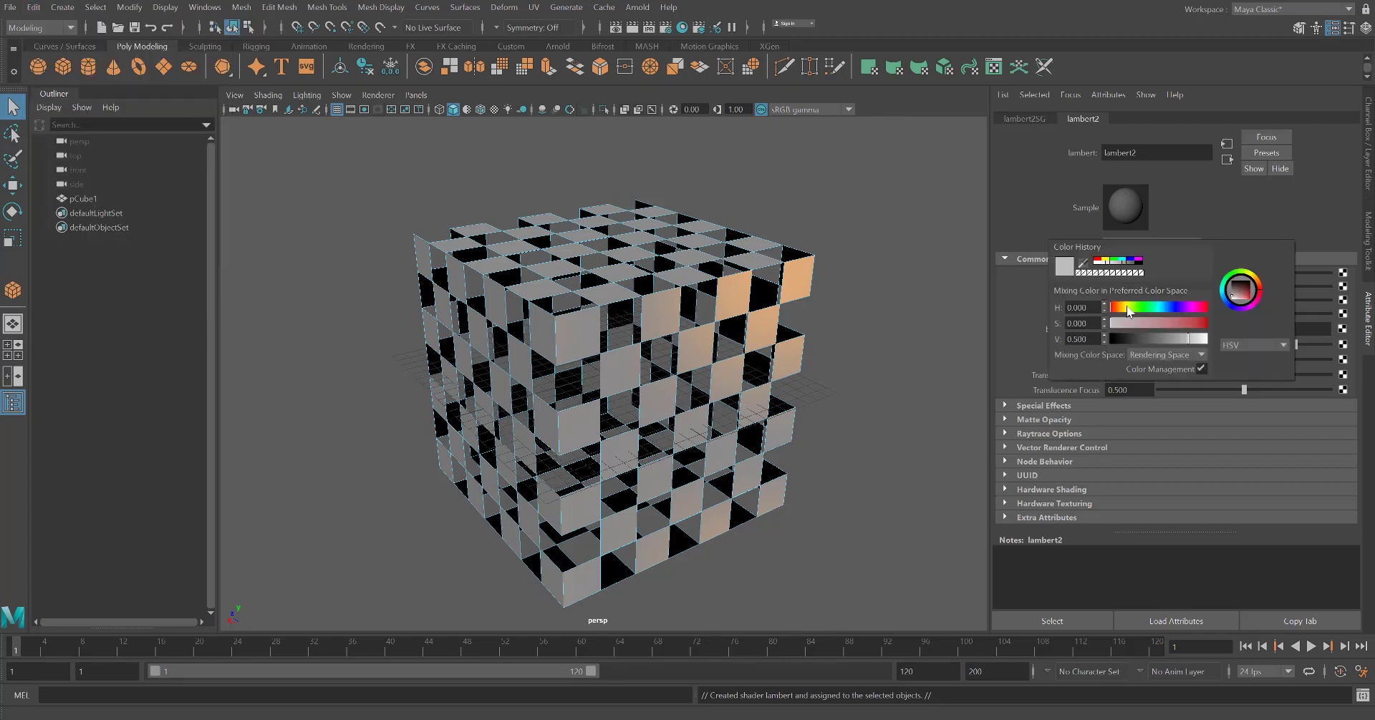
{"action": "left_click", "coordinate": [1141, 308]}
{"action": "left_click_drag", "start_coordinate": [1179, 323], "coordinate": [1254, 303]}
{"action": "left_click_drag", "start_coordinate": [1139, 309], "coordinate": [1144, 310]}
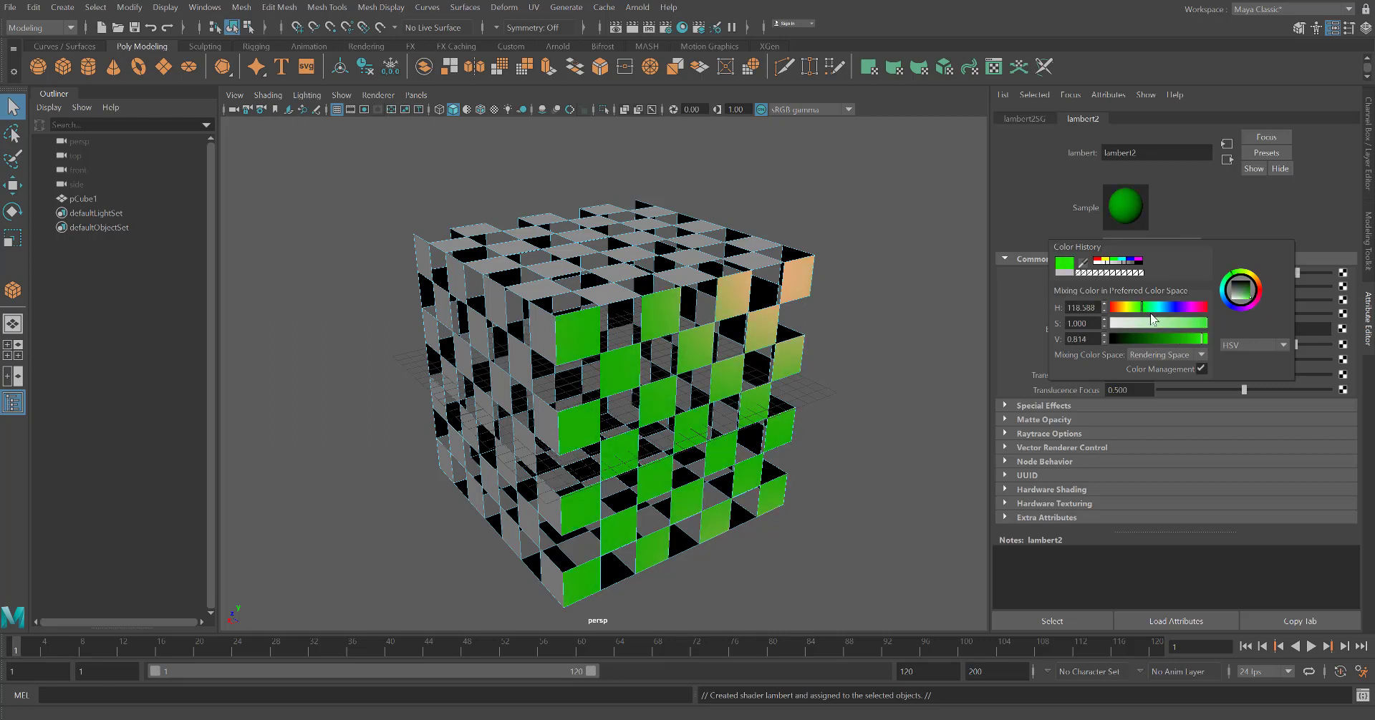
{"action": "left_click_drag", "start_coordinate": [1205, 344], "coordinate": [1209, 338]}
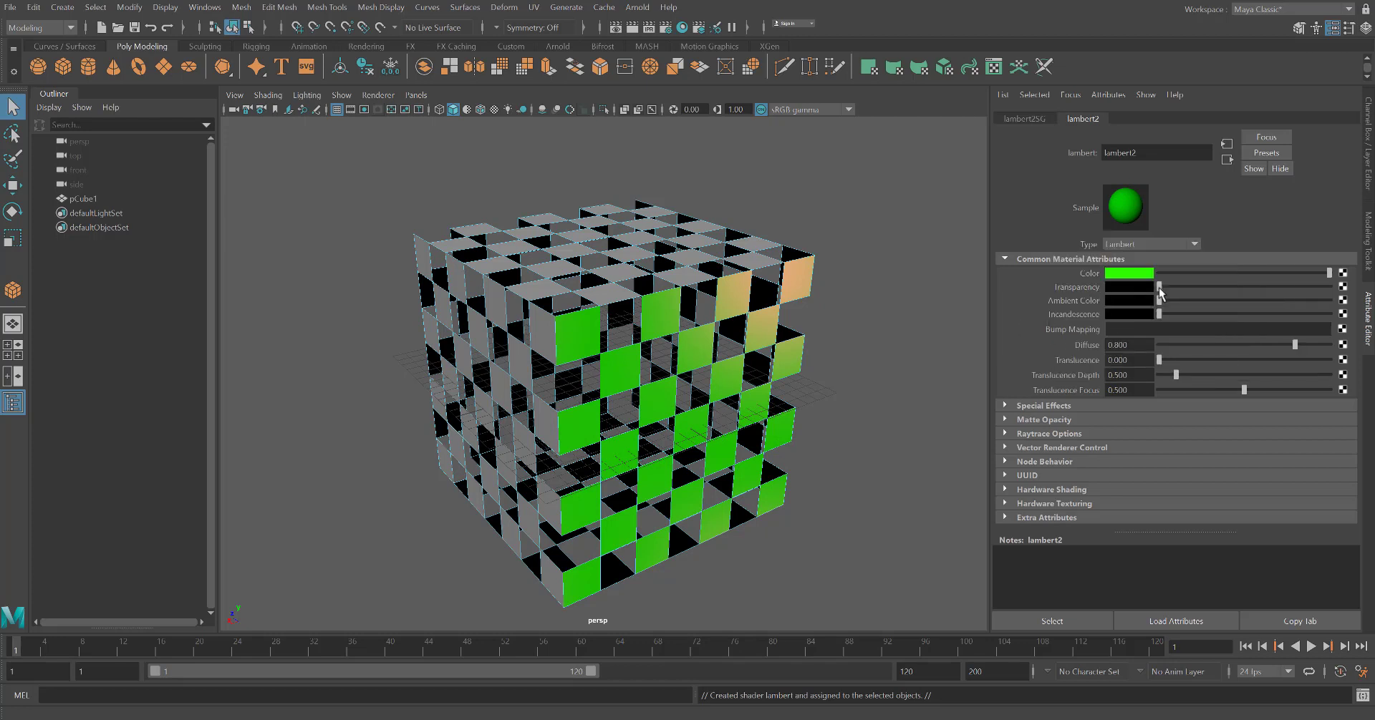
{"action": "left_click_drag", "start_coordinate": [1159, 288], "coordinate": [1251, 292]}
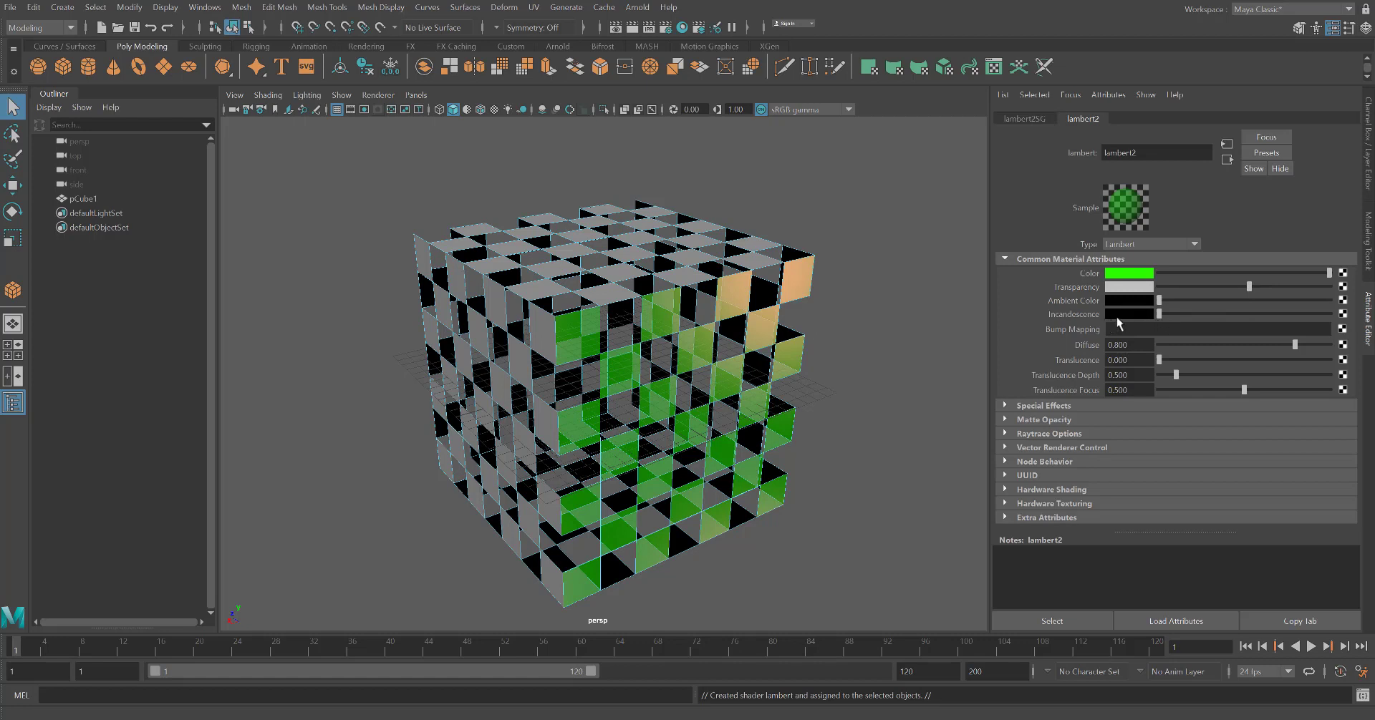
Lower the green Lambert's transparency slightly and add a little incandescence
{"action": "left_click_drag", "start_coordinate": [1160, 314], "coordinate": [1168, 313]}
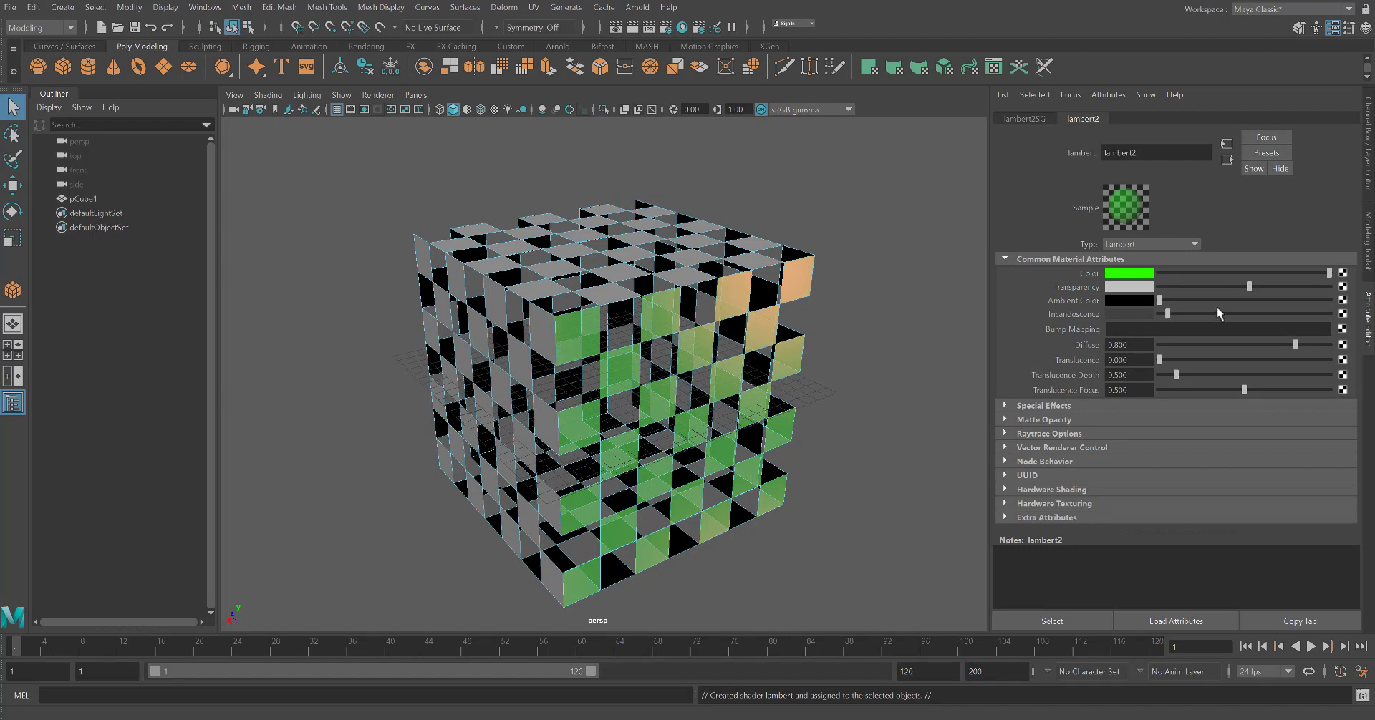
{"action": "left_click_drag", "start_coordinate": [1249, 286], "coordinate": [1236, 290]}
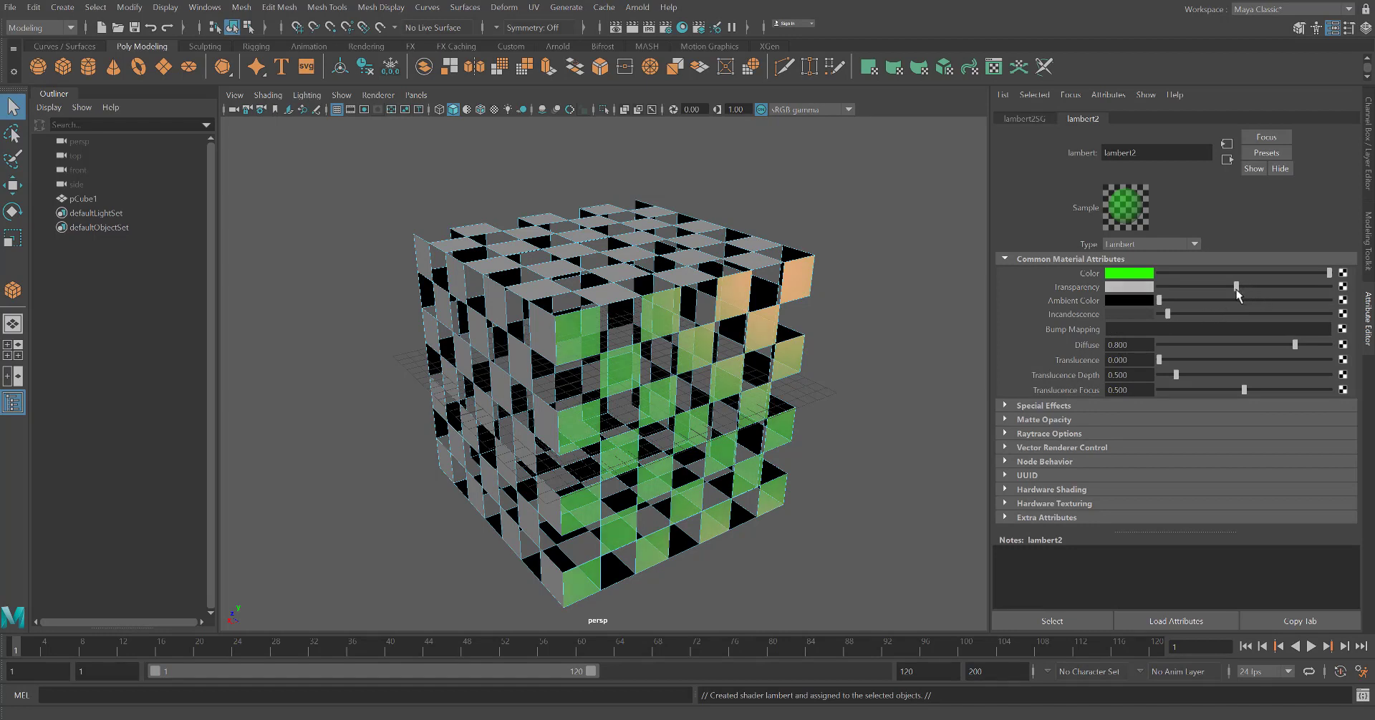
{"action": "left_click", "coordinate": [1026, 406]}
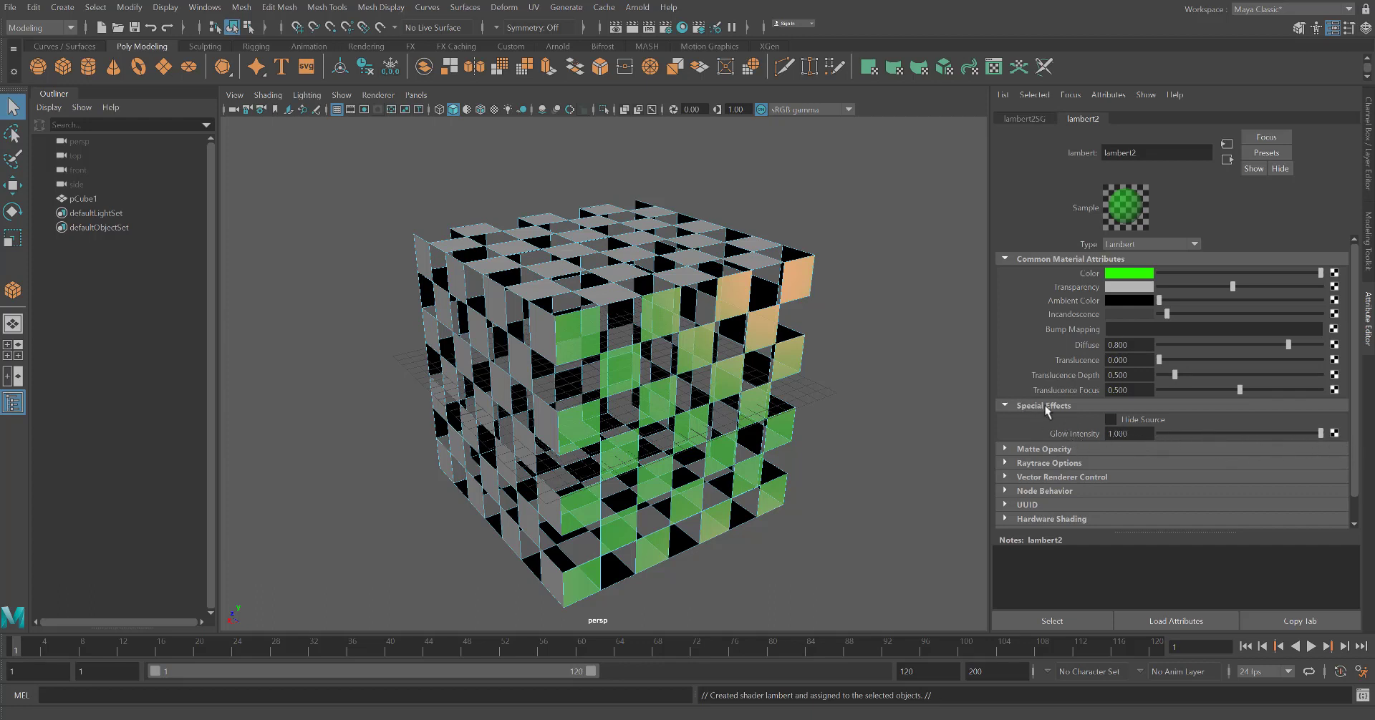
Orbit and zoom around the cube to inspect the transparent green faces
{"action": "left_click_drag", "start_coordinate": [916, 430], "coordinate": [966, 419], "text": "alt"}
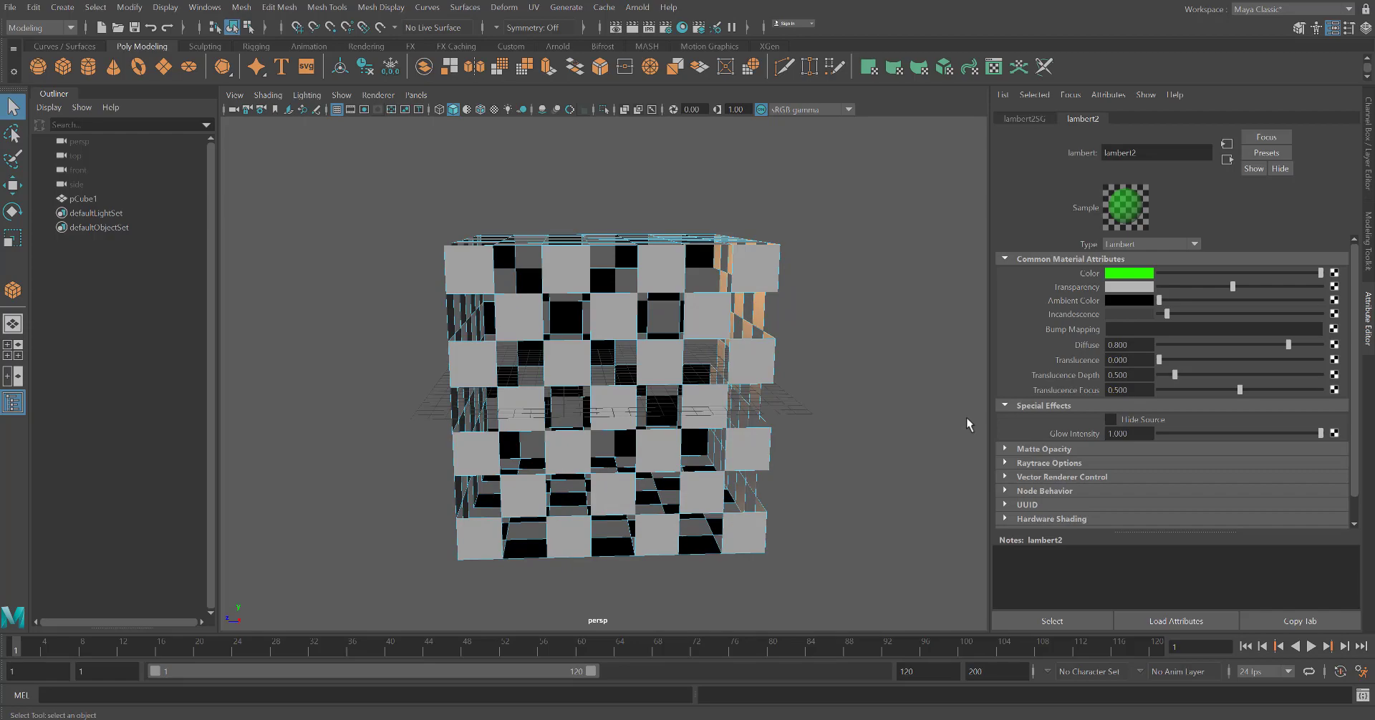
{"action": "left_click", "coordinate": [887, 394]}
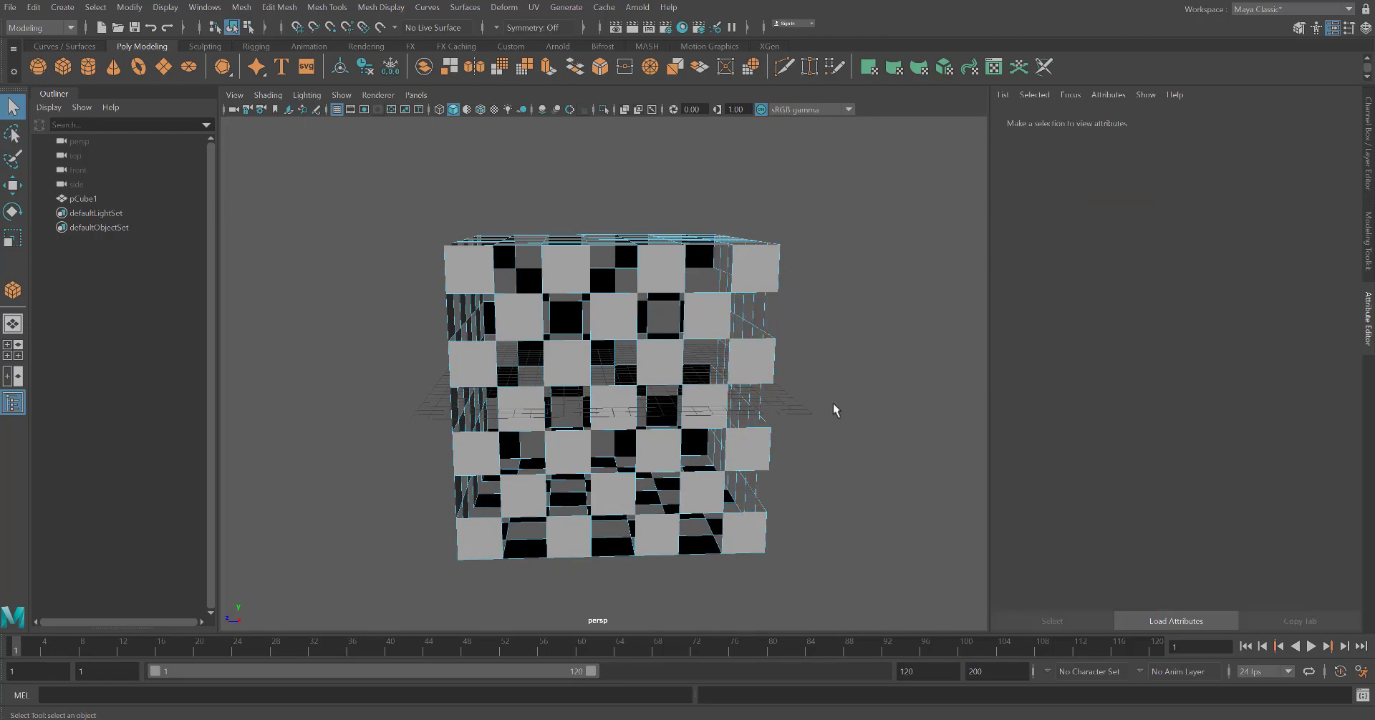
{"action": "left_click_drag", "start_coordinate": [832, 402], "coordinate": [913, 379], "text": "alt"}
{"action": "mouse_move", "coordinate": [639, 479]}
{"action": "left_mouse_down", "text": "alt"}
{"action": "mouse_move", "coordinate": [636, 423]}
{"action": "mouse_move", "coordinate": [644, 492]}
{"action": "left_mouse_up", "text": "alt"}
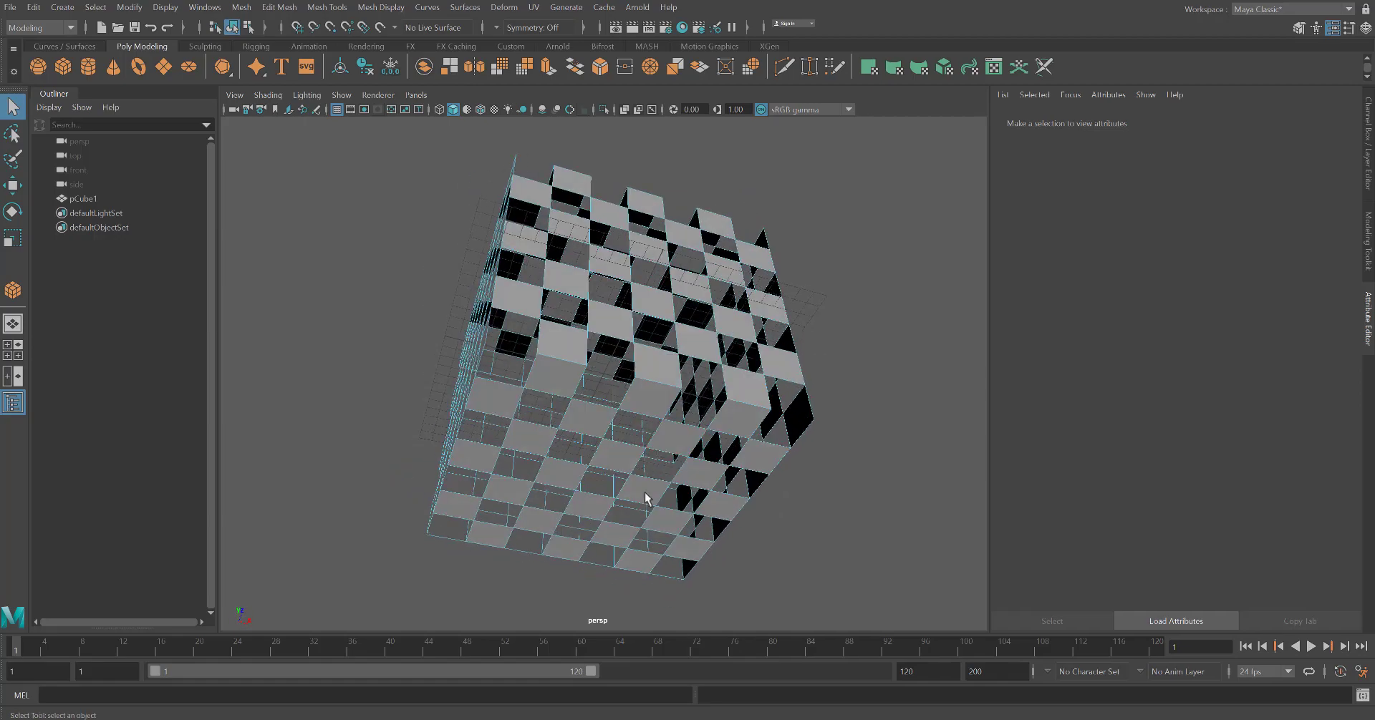
{"action": "scroll", "coordinate": [570, 576], "scroll_direction": "down", "scroll_amount": 2}
{"action": "scroll", "coordinate": [569, 576], "scroll_direction": "up", "scroll_amount": 3}
{"action": "left_click_drag", "start_coordinate": [547, 552], "coordinate": [630, 545], "text": "alt"}
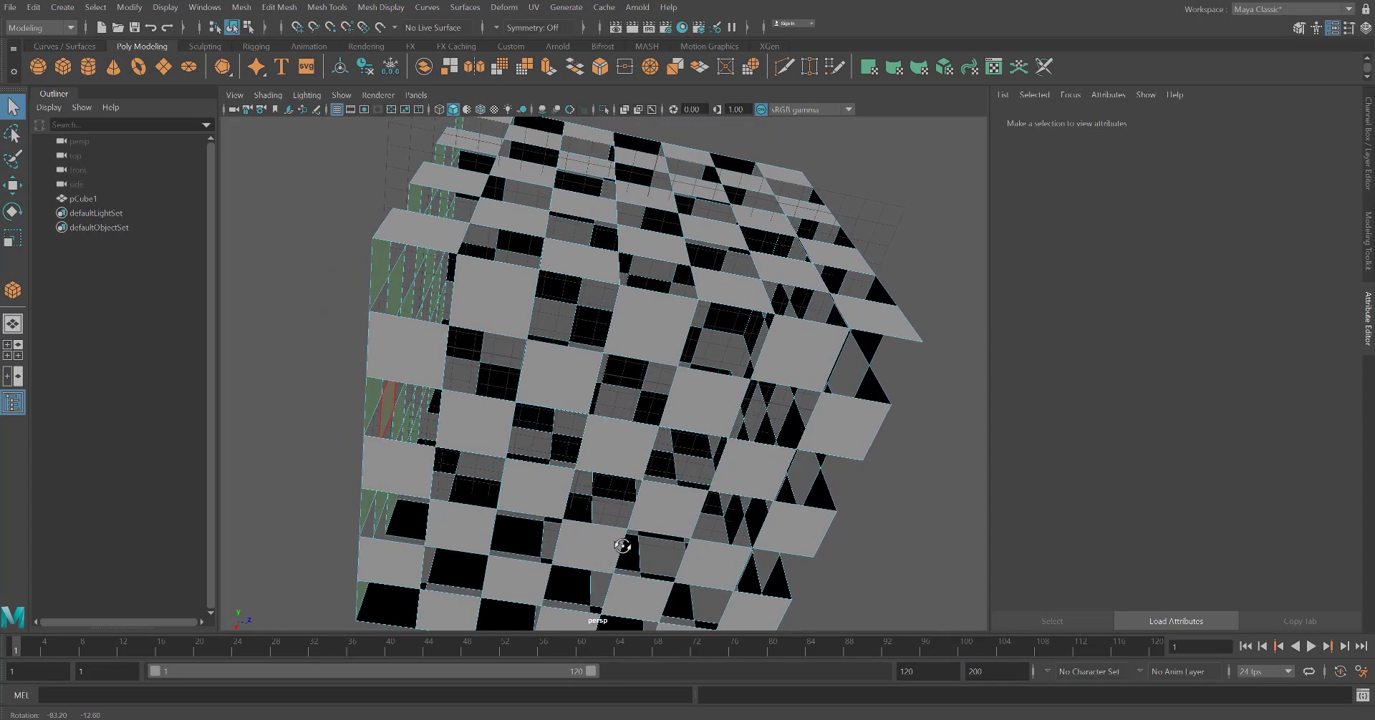
{"action": "scroll", "coordinate": [360, 410], "scroll_direction": "up", "scroll_amount": 3}
{"action": "scroll", "coordinate": [360, 410], "scroll_direction": "up", "scroll_amount": 2}
{"action": "left_click", "coordinate": [272, 423]}
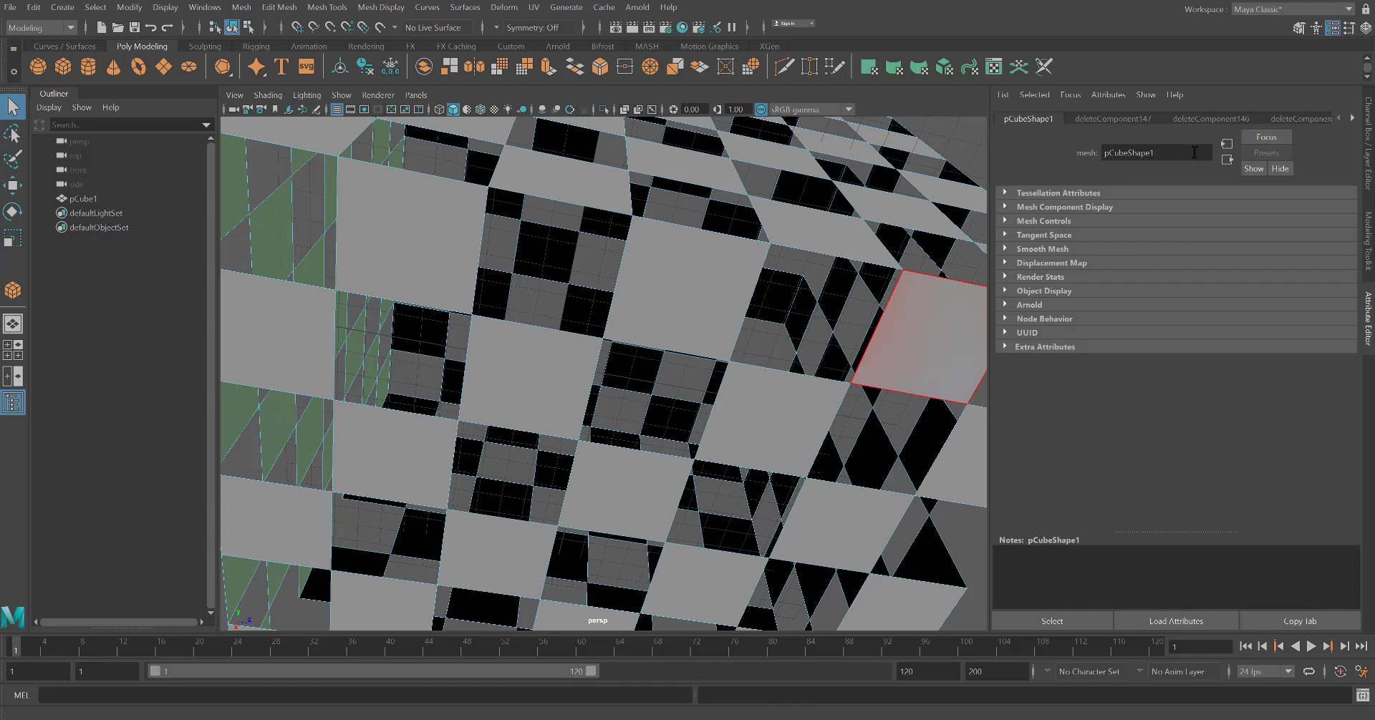
{"action": "left_click", "coordinate": [32, 11]}
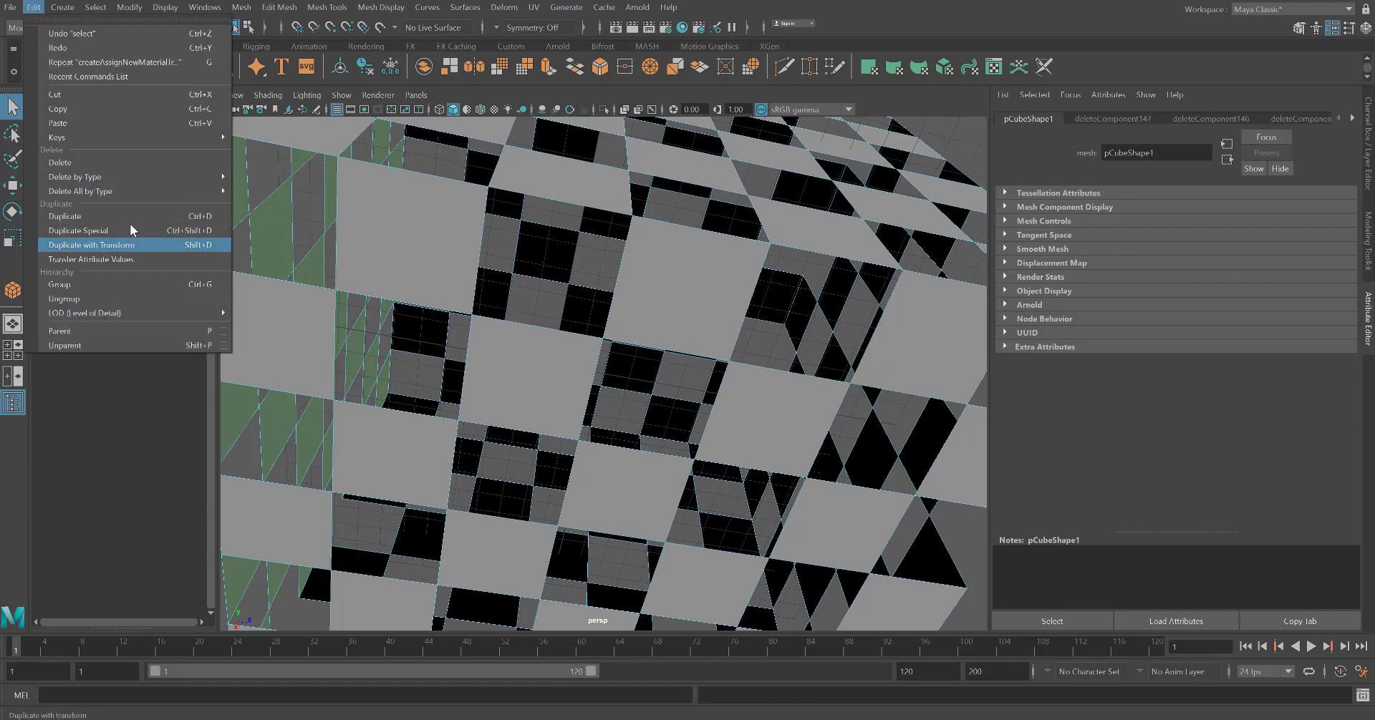
{"action": "mouse_move", "coordinate": [135, 187]}
{"action": "left_click", "coordinate": [297, 202]}
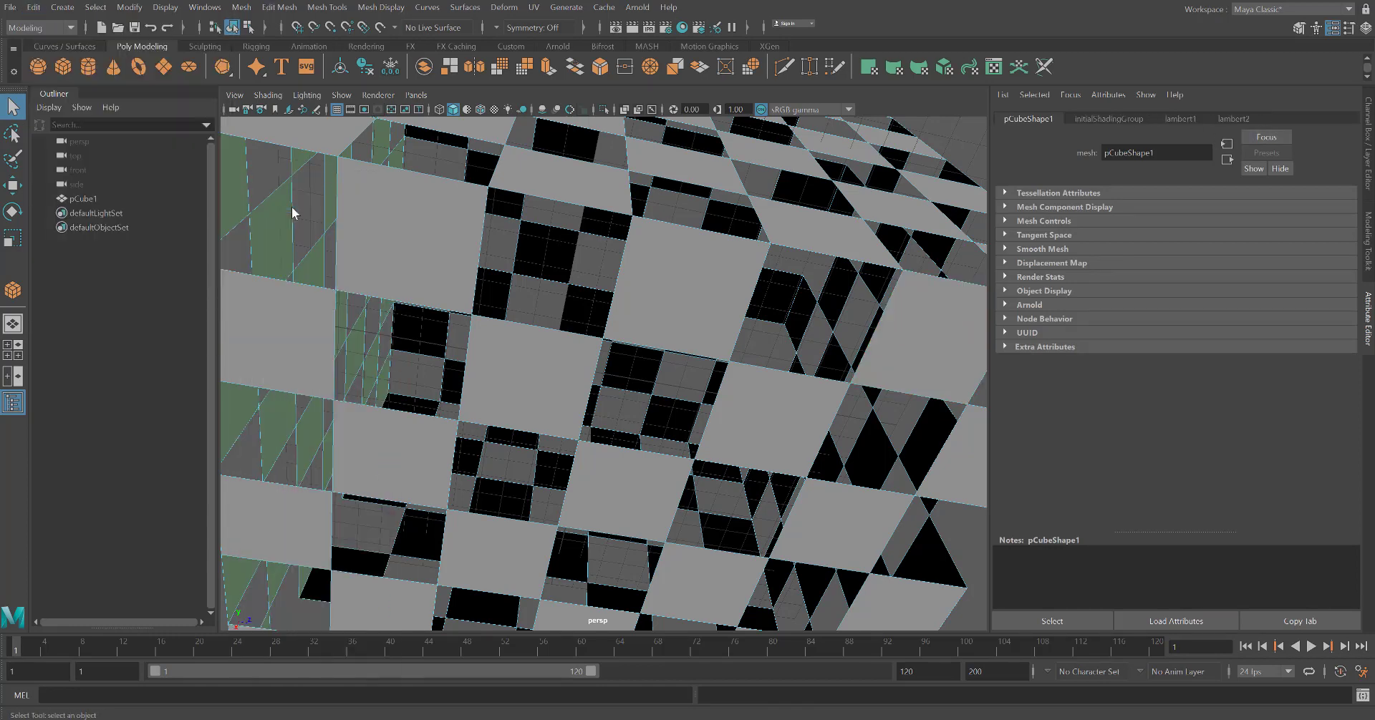
Reduce the green Lambert material's transparency a little more
{"action": "left_click", "coordinate": [1231, 119]}
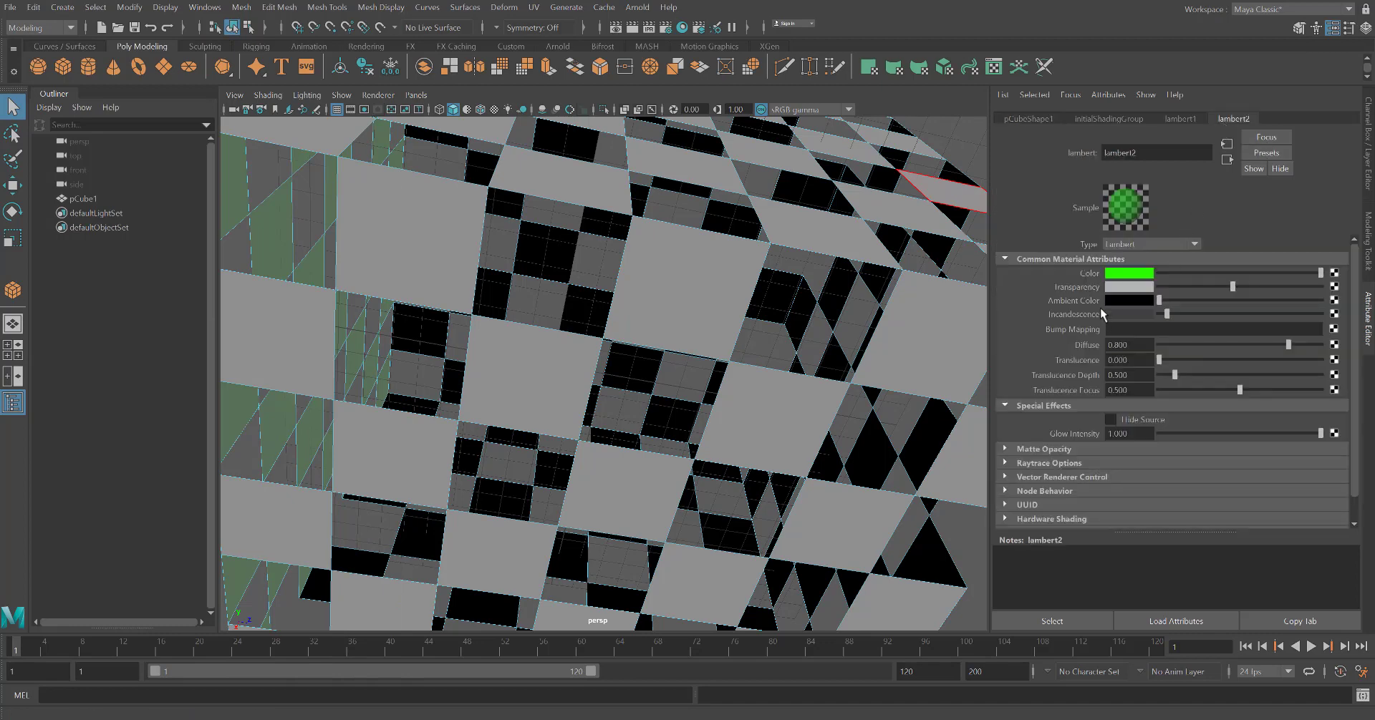
{"action": "mouse_move", "coordinate": [1230, 285]}
{"action": "left_mouse_down"}
{"action": "mouse_move", "coordinate": [1156, 286]}
{"action": "mouse_move", "coordinate": [1204, 284]}
{"action": "left_mouse_up"}
{"action": "left_click_drag", "start_coordinate": [886, 327], "coordinate": [788, 445], "text": "alt"}
{"action": "scroll", "coordinate": [800, 370], "scroll_direction": "down", "scroll_amount": 3}
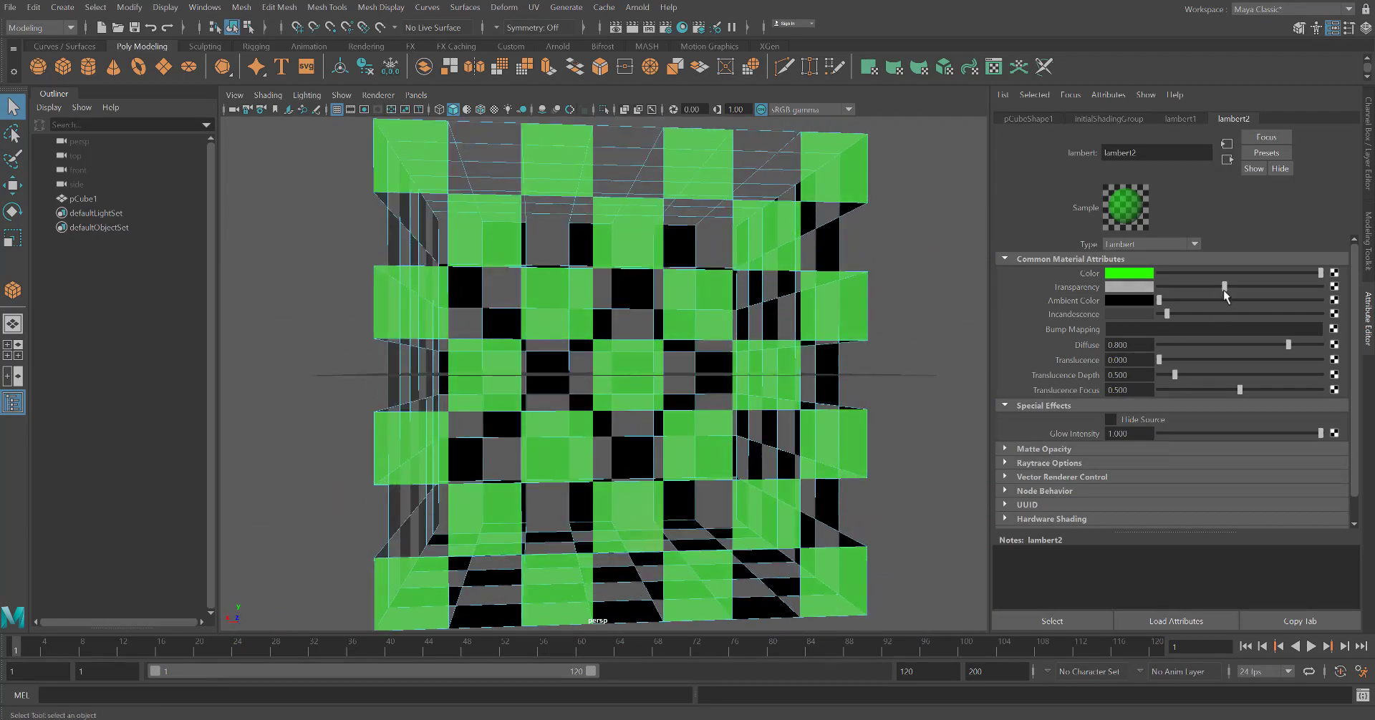
{"action": "scroll", "coordinate": [843, 368], "scroll_direction": "down", "scroll_amount": 2}
{"action": "left_click_drag", "start_coordinate": [751, 430], "coordinate": [680, 390], "text": "alt"}
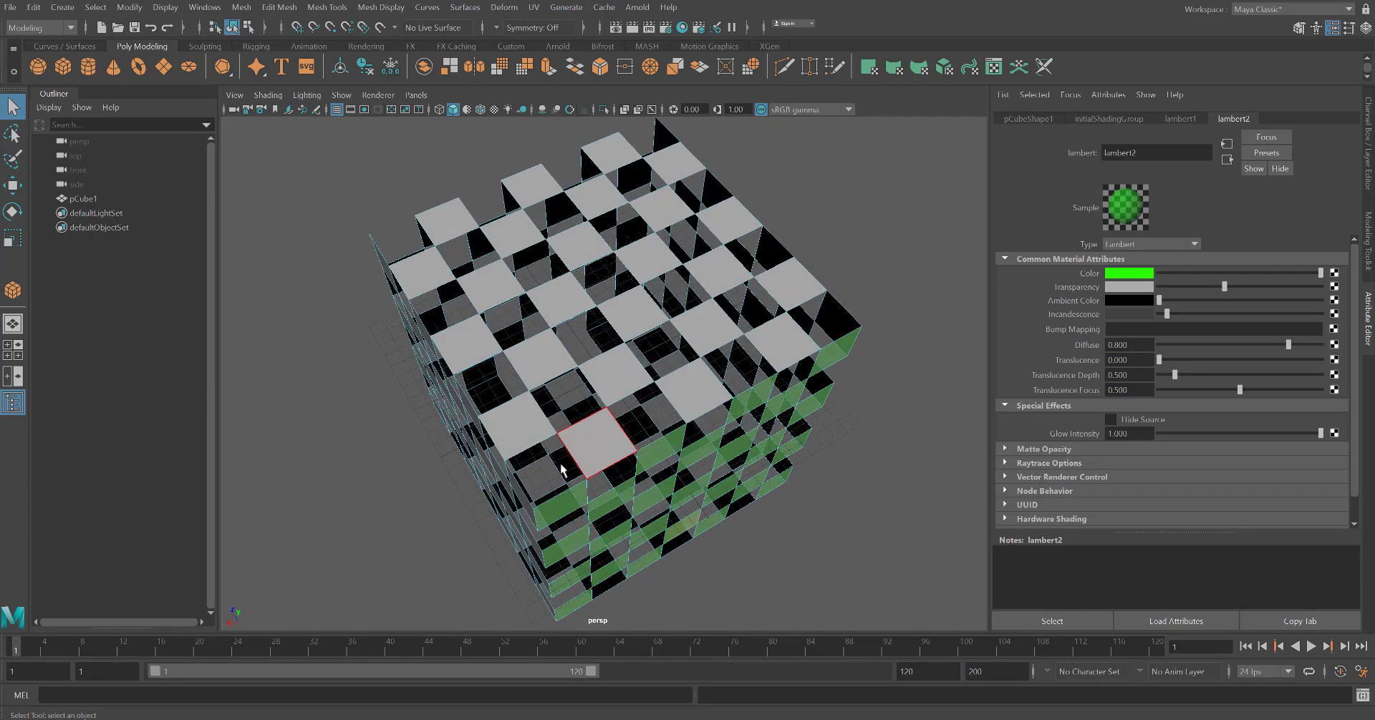
Select alternating faces across the cube's top side
{"action": "left_click_drag", "start_coordinate": [598, 438], "coordinate": [555, 451], "text": "alt"}
{"action": "left_click_drag", "start_coordinate": [491, 386], "coordinate": [501, 417], "text": "alt"}
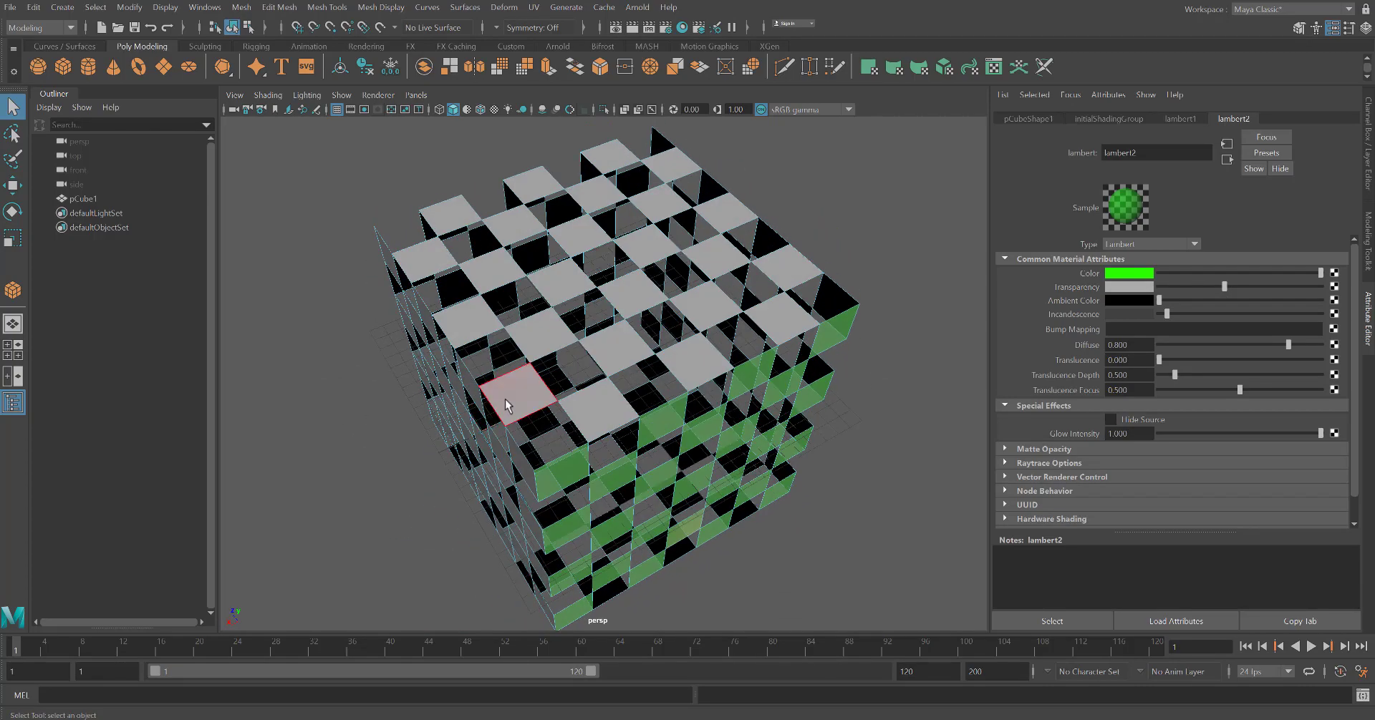
{"action": "left_click", "coordinate": [505, 399]}
{"action": "left_click", "coordinate": [695, 361], "text": "shift"}
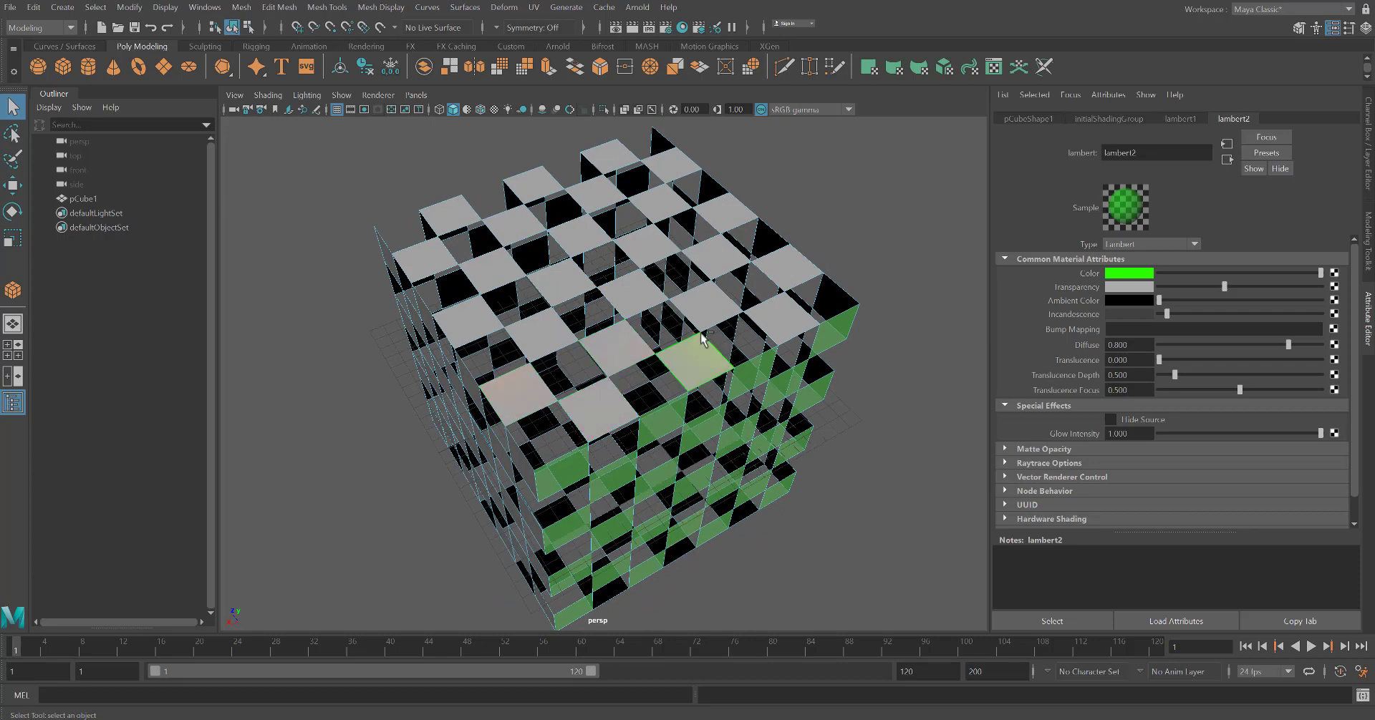
{"action": "left_click", "coordinate": [705, 304], "text": "shift"}
{"action": "left_click", "coordinate": [781, 315], "text": "shift"}
{"action": "left_click", "coordinate": [790, 268], "text": "shift"}
{"action": "left_click", "coordinate": [716, 255], "text": "shift"}
{"action": "left_click", "coordinate": [726, 212], "text": "shift"}
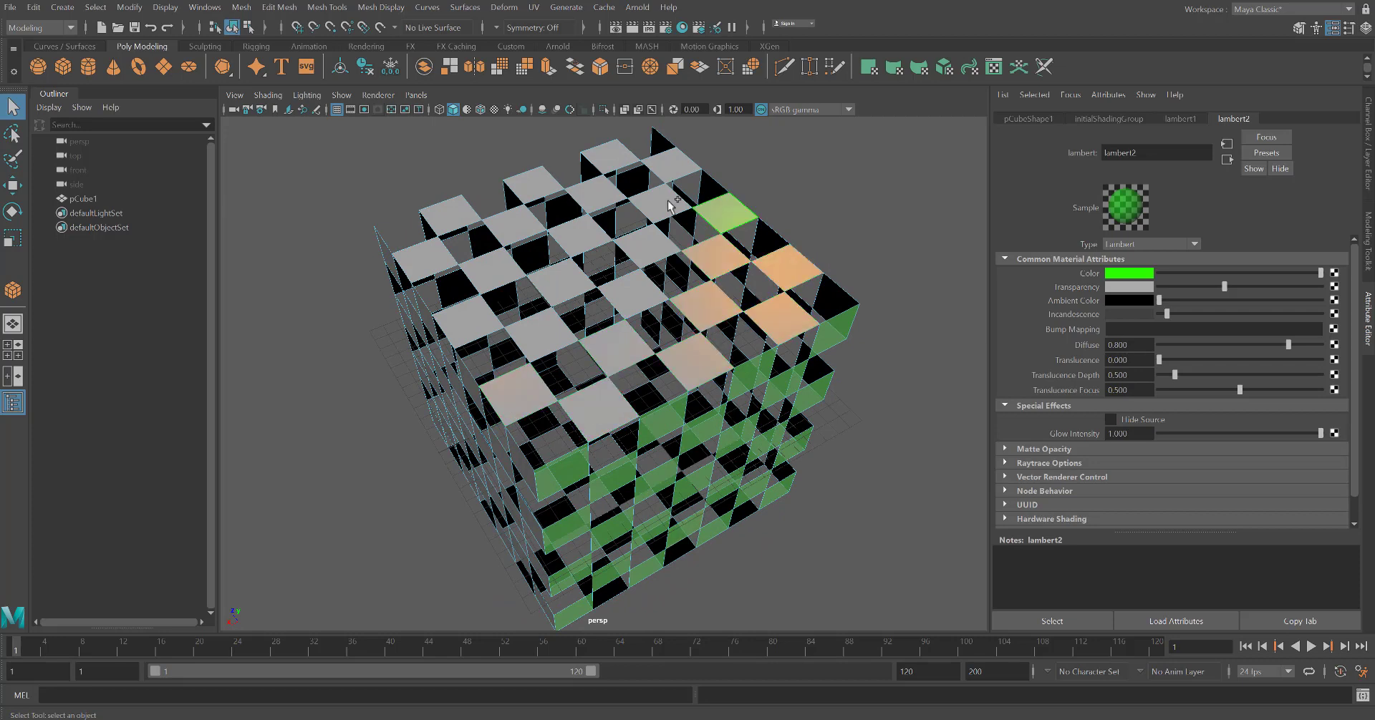
{"action": "left_click", "coordinate": [660, 208], "text": "shift"}
{"action": "left_click", "coordinate": [643, 242], "text": "shift"}
{"action": "left_click", "coordinate": [558, 283], "text": "shift"}
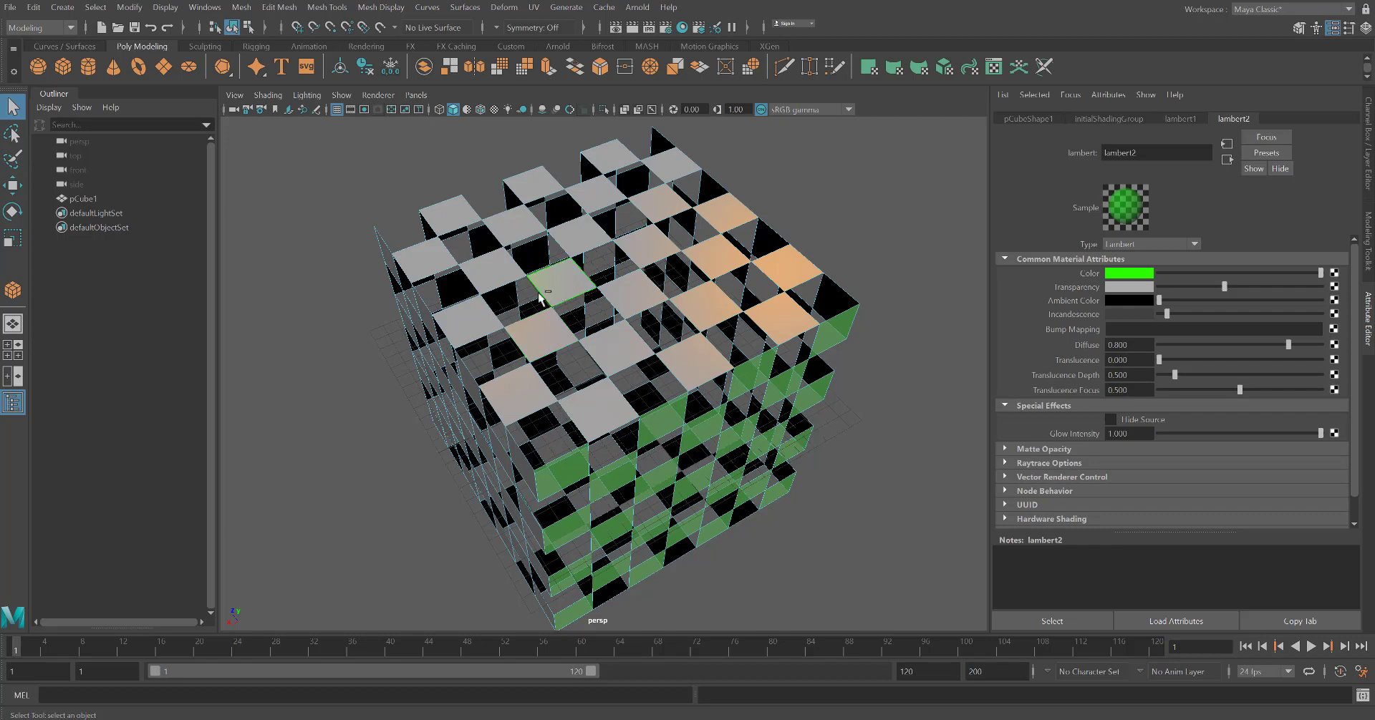
{"action": "left_click", "coordinate": [469, 322], "text": "shift"}
{"action": "left_click", "coordinate": [425, 257], "text": "shift"}
{"action": "left_click", "coordinate": [447, 215], "text": "shift"}
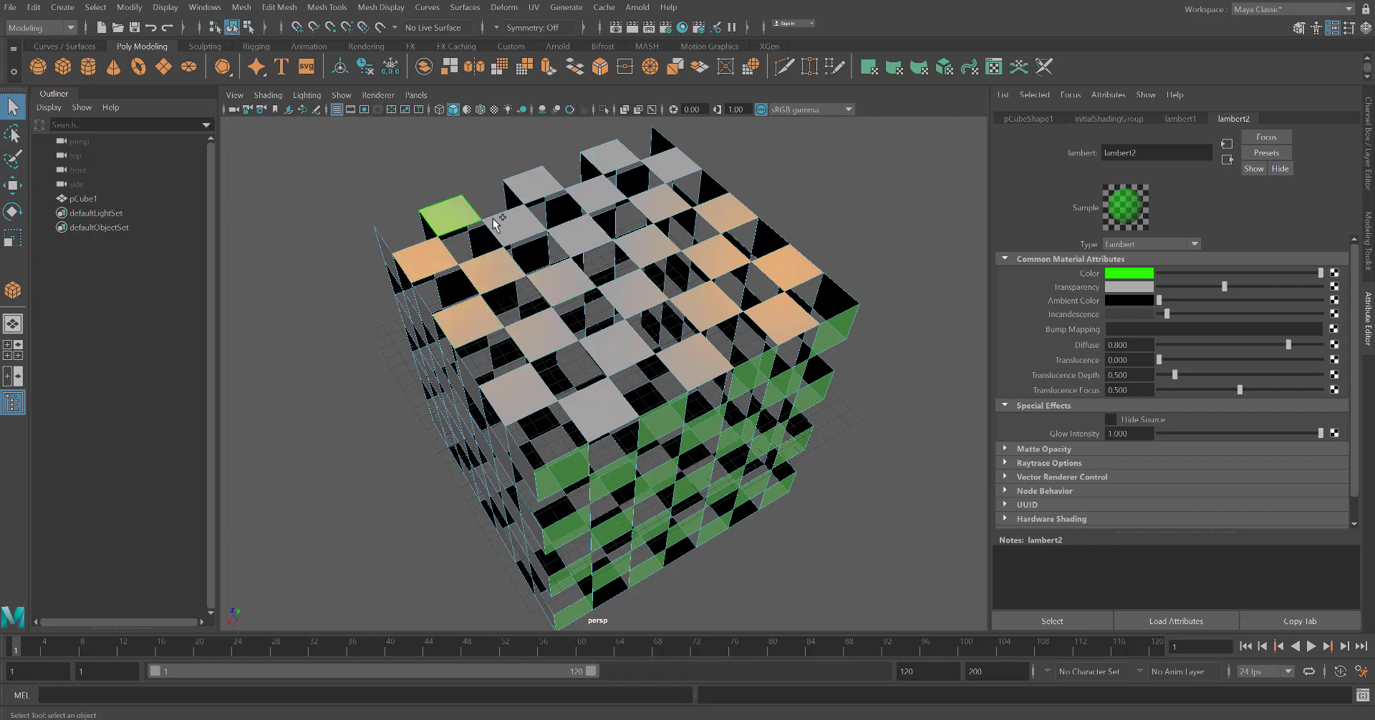
{"action": "left_click", "coordinate": [509, 228], "text": "shift"}
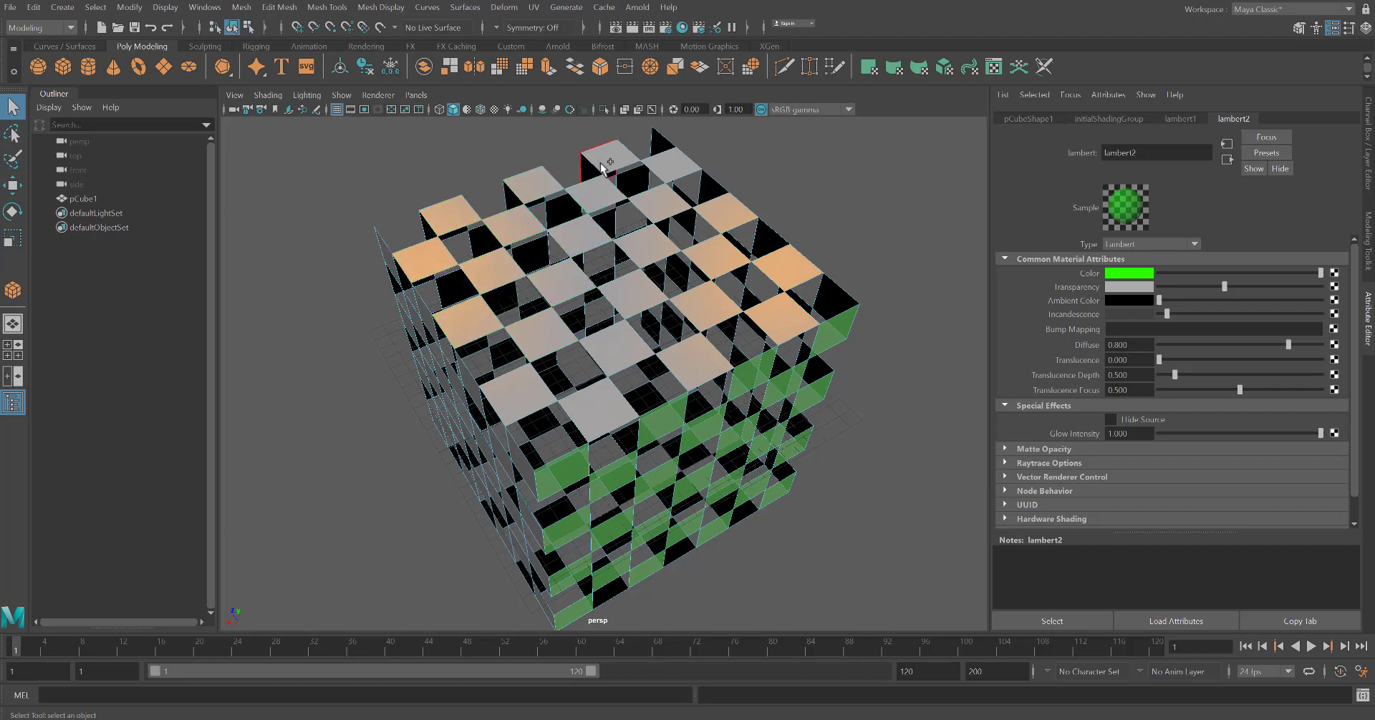
Assign a new Lambert material to the selected top faces
{"action": "right_click", "coordinate": [657, 206]}
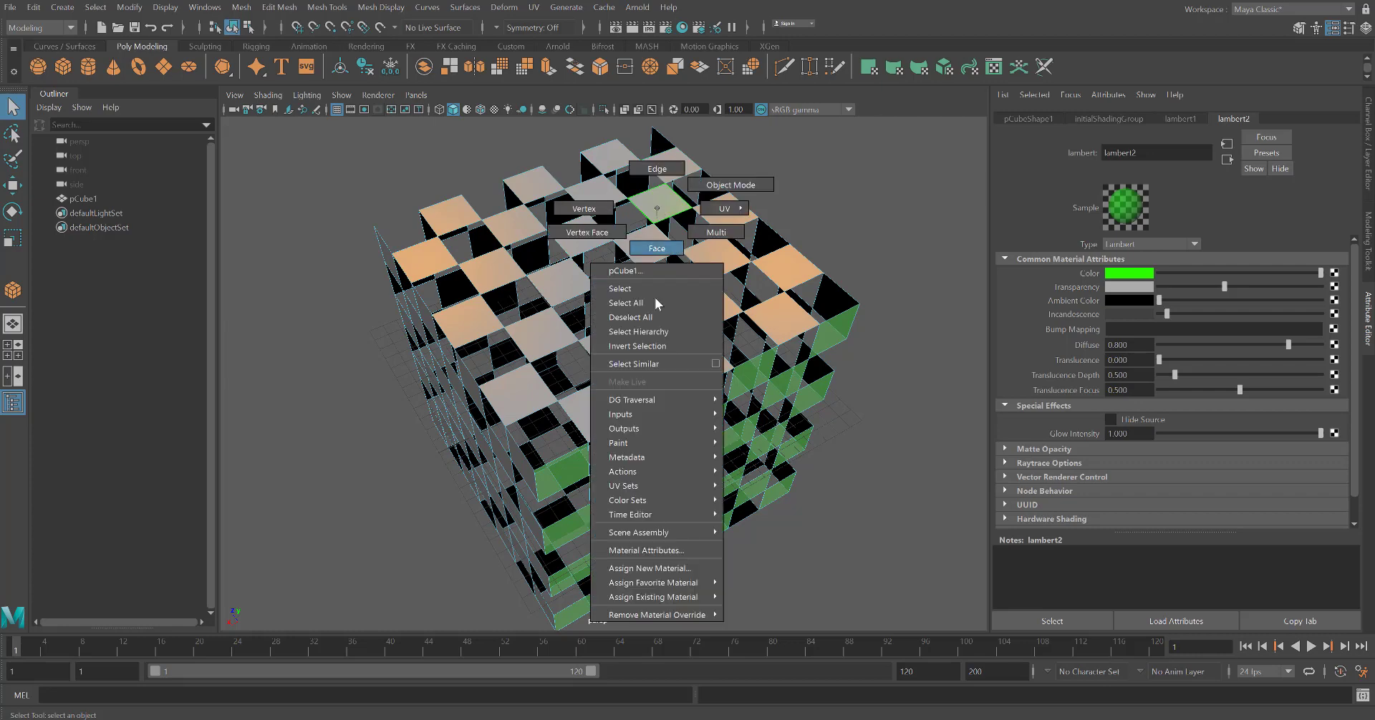
{"action": "left_click", "coordinate": [682, 569]}
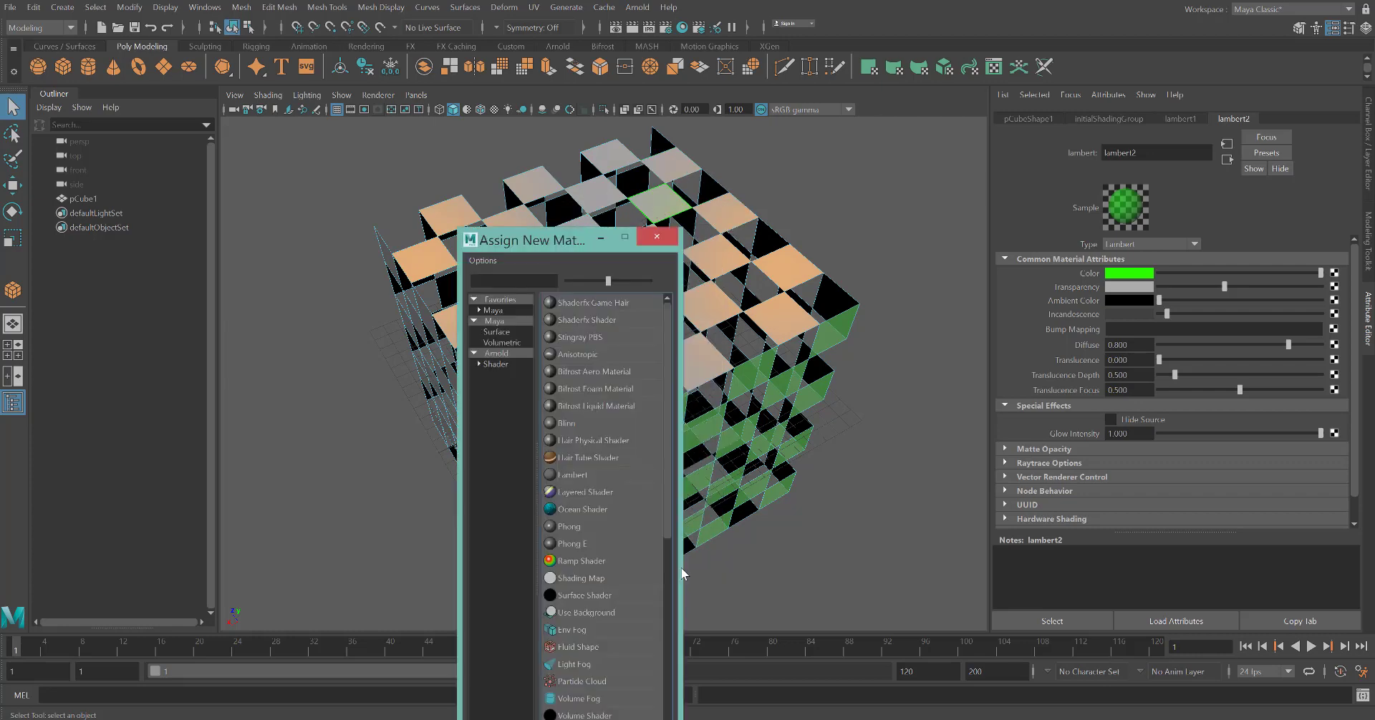
{"action": "left_click", "coordinate": [572, 475]}
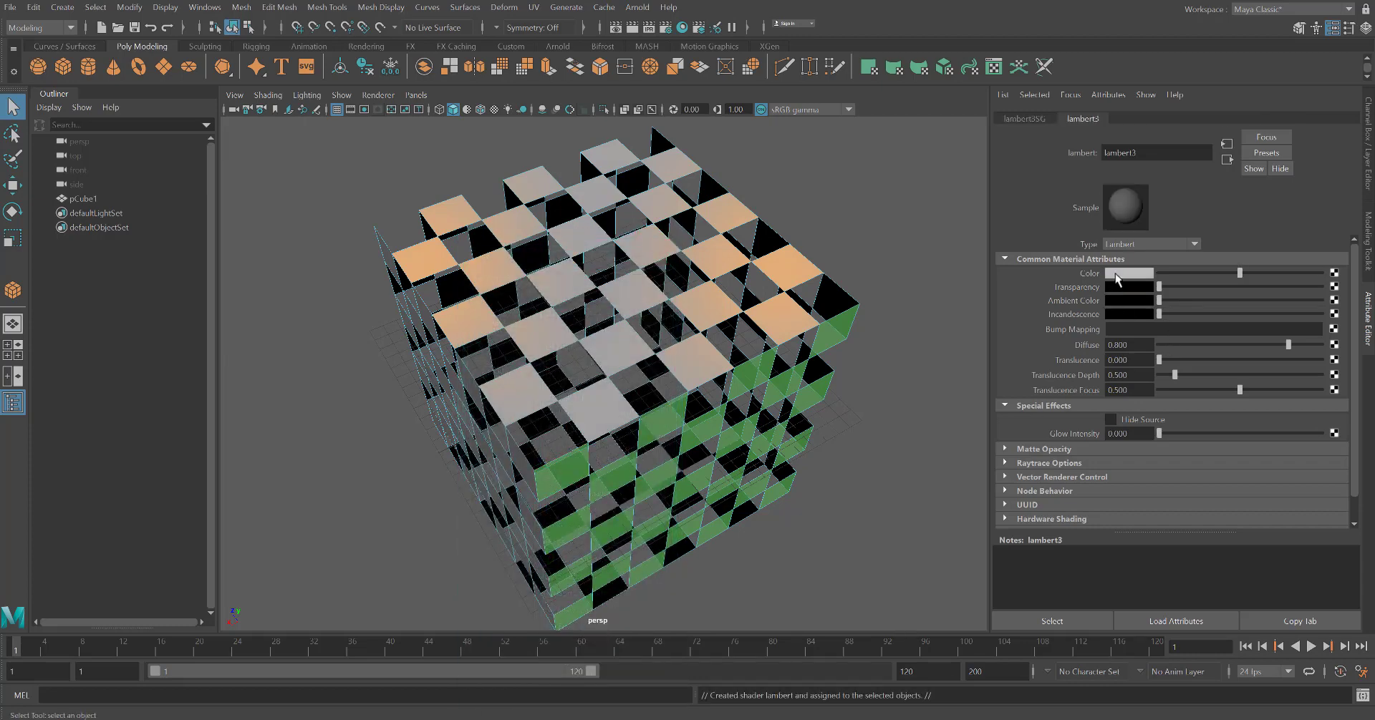
Set the new Lambert's colour to magenta and raise its transparency
{"action": "left_click", "coordinate": [1118, 276]}
{"action": "left_click", "coordinate": [1182, 316]}
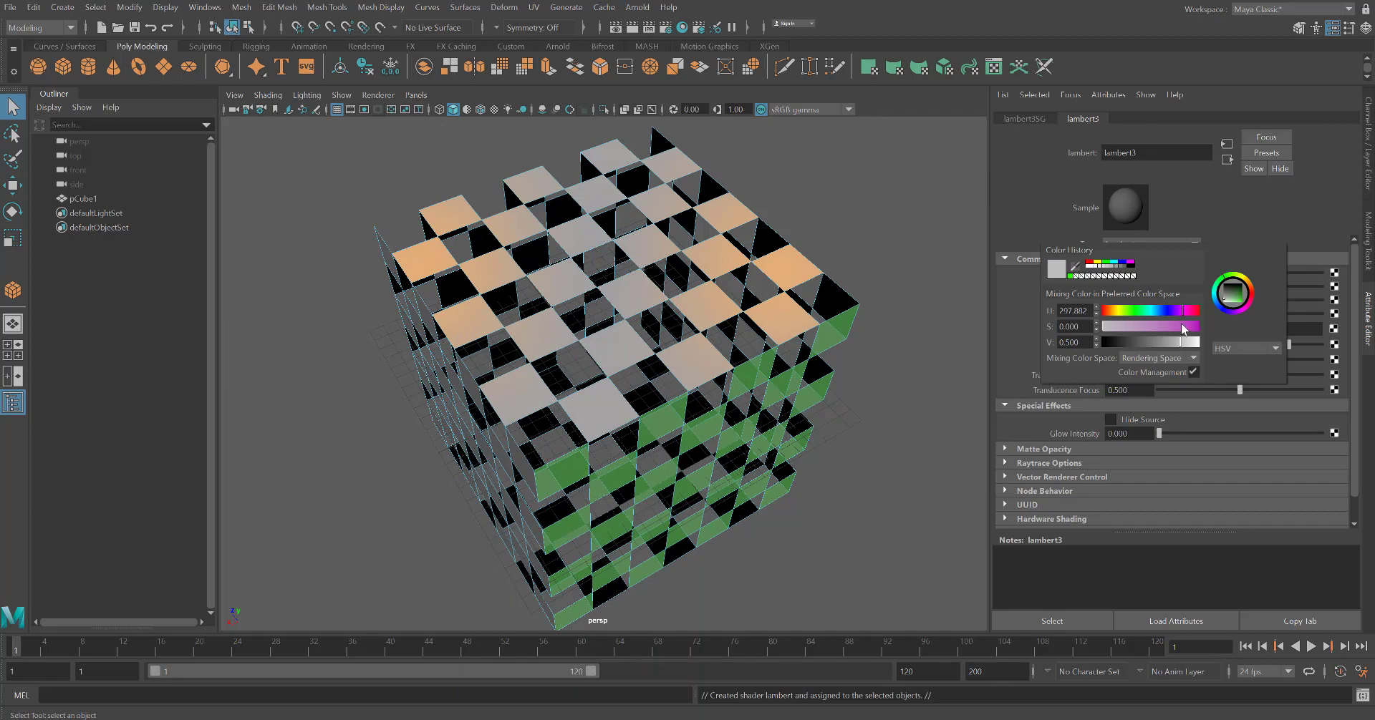
{"action": "left_click_drag", "start_coordinate": [1182, 329], "coordinate": [1203, 347]}
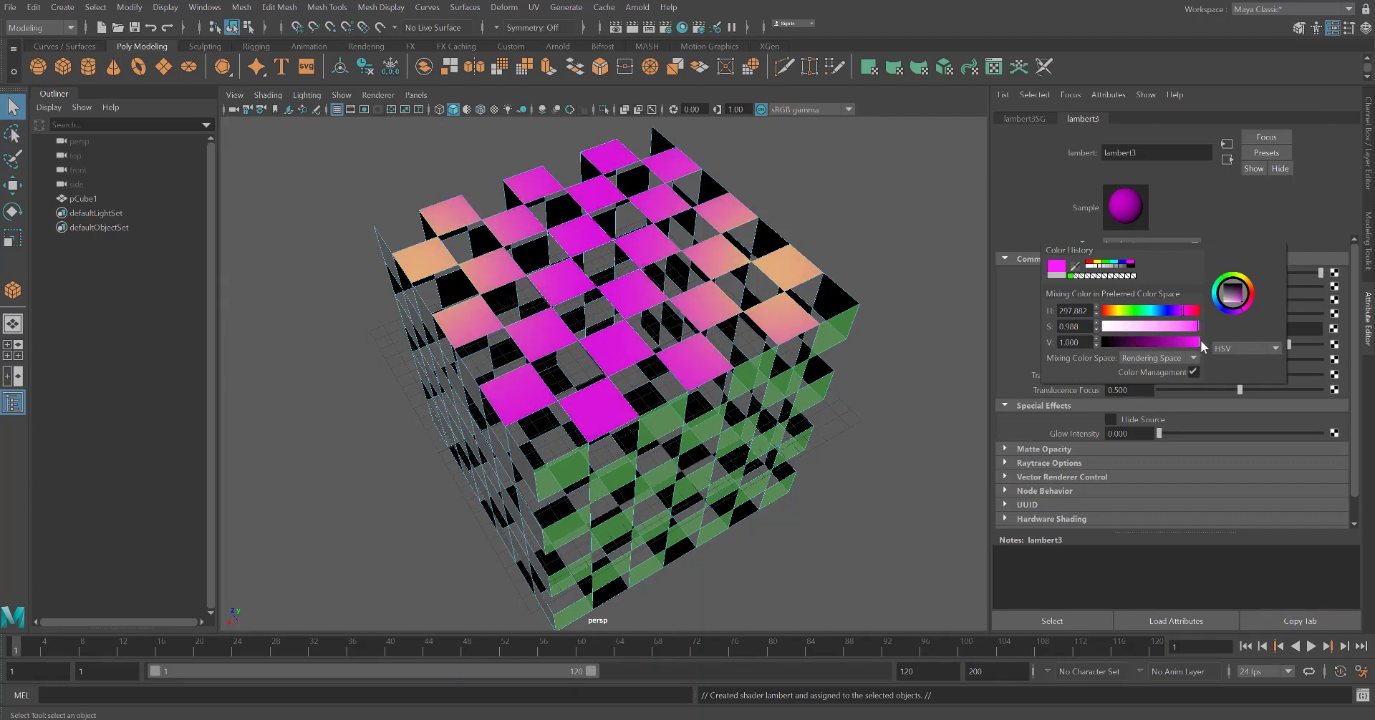
{"action": "left_click", "coordinate": [1020, 298]}
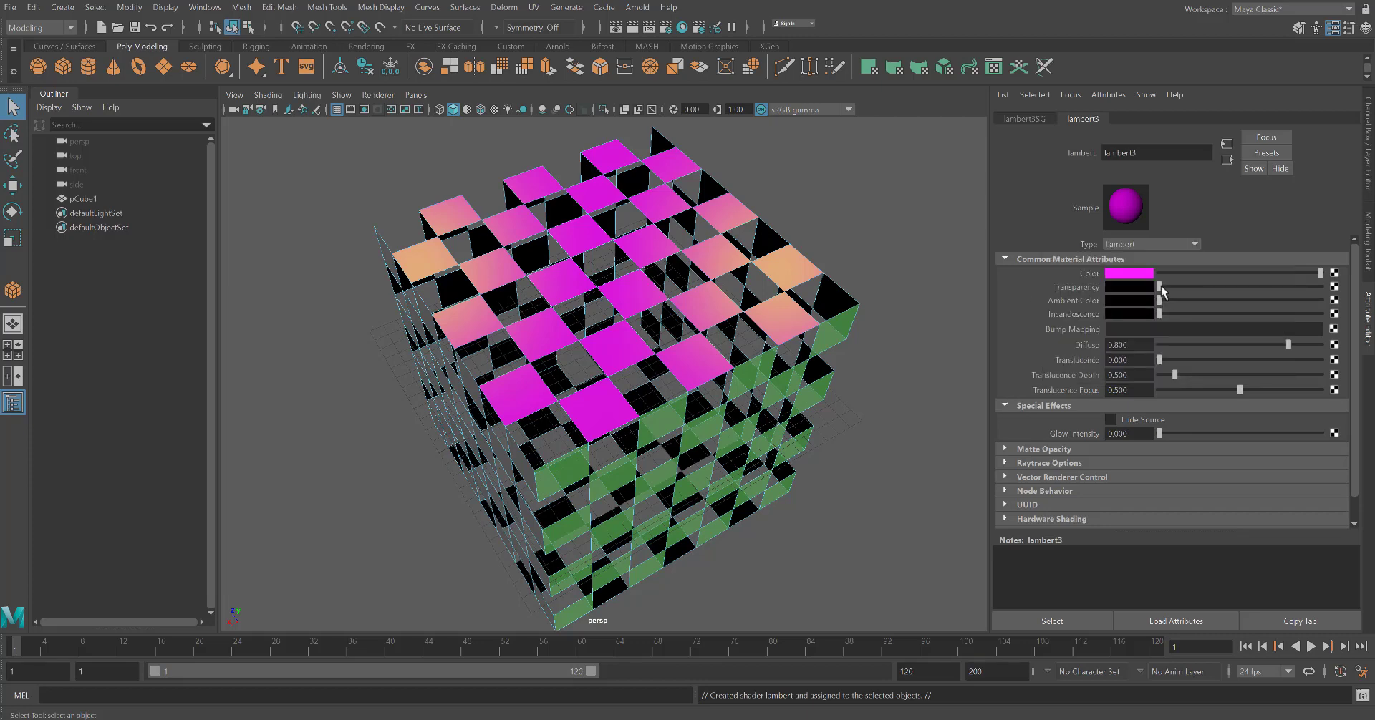
{"action": "left_click_drag", "start_coordinate": [1160, 286], "coordinate": [1167, 313]}
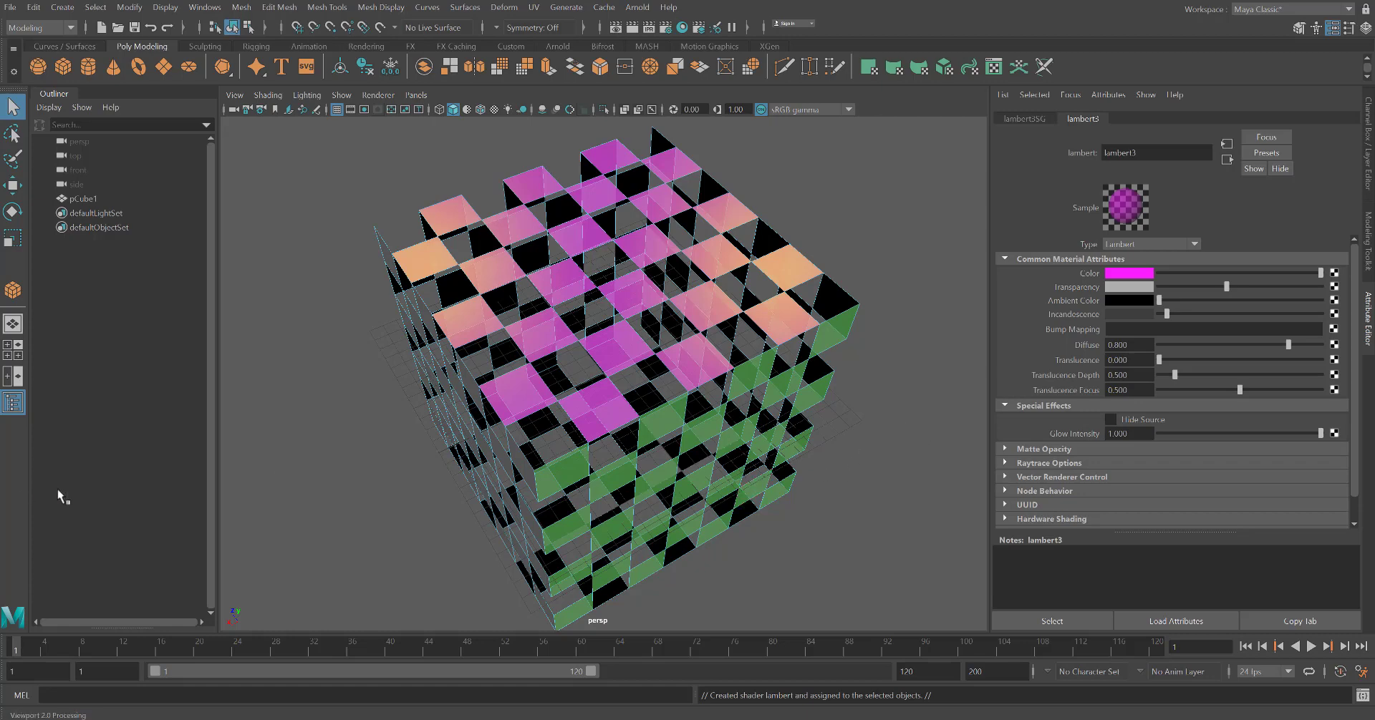
Select alternating faces on the cube's front side and assign them a new Lambert material
{"action": "left_click", "coordinate": [292, 463]}
{"action": "left_click_drag", "start_coordinate": [280, 584], "coordinate": [308, 510], "text": "alt"}
{"action": "left_click", "coordinate": [454, 272], "text": "shift"}
{"action": "left_click", "coordinate": [389, 257], "text": "shift"}
{"action": "left_click", "coordinate": [425, 312], "text": "shift"}
{"action": "left_click", "coordinate": [494, 331], "text": "shift"}
{"action": "left_click", "coordinate": [462, 367], "text": "shift"}
{"action": "left_click", "coordinate": [399, 348], "text": "shift"}
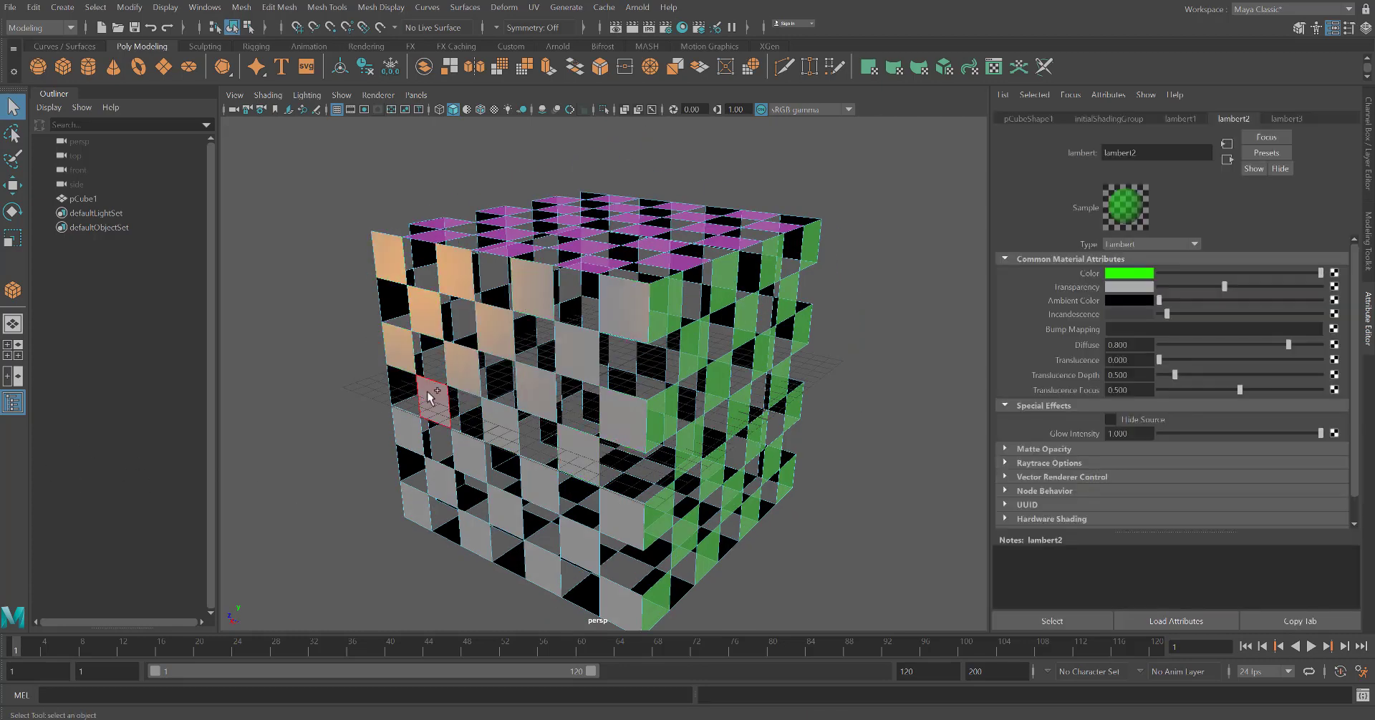
{"action": "left_click", "coordinate": [429, 395], "text": "shift"}
{"action": "left_click", "coordinate": [415, 505], "text": "shift"}
{"action": "left_click", "coordinate": [475, 534], "text": "shift"}
{"action": "left_click", "coordinate": [505, 510], "text": "shift"}
{"action": "left_click", "coordinate": [542, 565], "text": "shift"}
{"action": "right_click_drag", "start_coordinate": [571, 361], "coordinate": [570, 697]}
{"action": "left_click", "coordinate": [609, 340]}
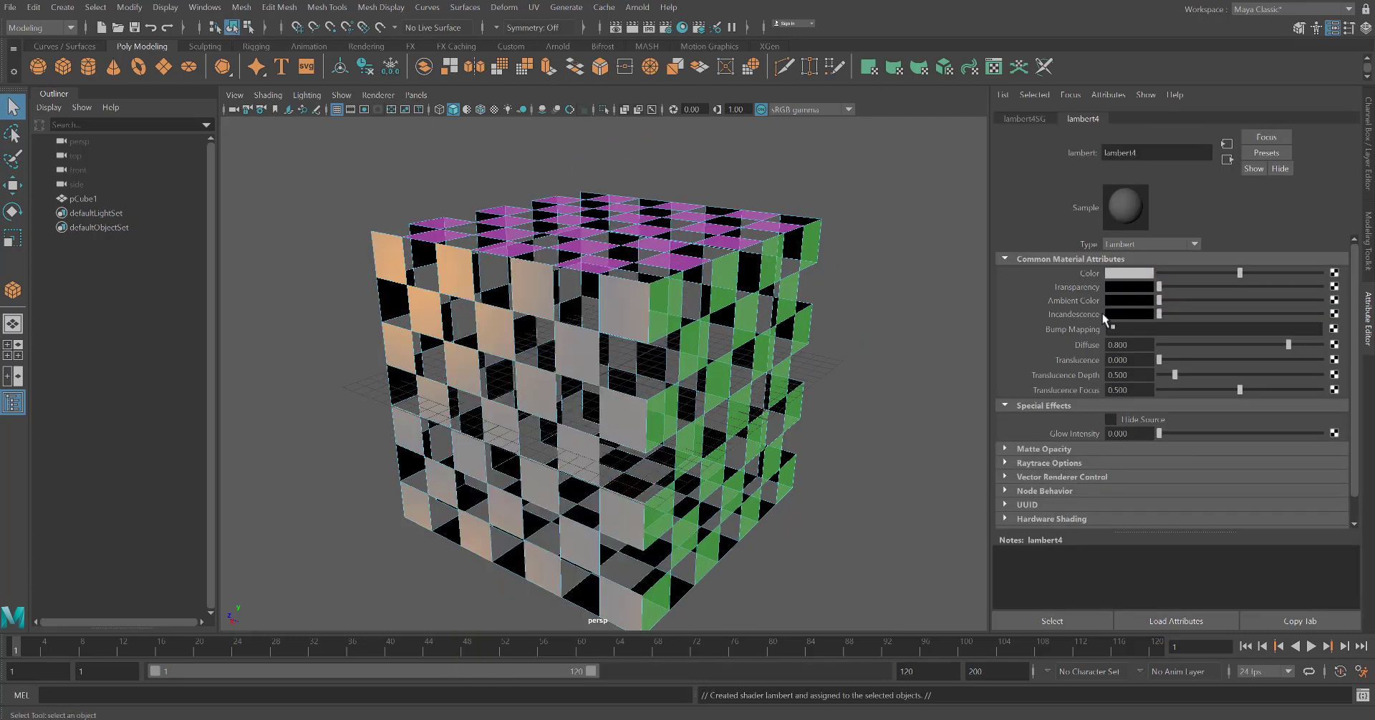
Set the new Lambert's colour to cyan and raise its transparency
{"action": "left_click", "coordinate": [1127, 274]}
{"action": "left_click", "coordinate": [1163, 312]}
{"action": "left_click_drag", "start_coordinate": [1206, 327], "coordinate": [1225, 330]}
{"action": "left_click_drag", "start_coordinate": [1206, 343], "coordinate": [1232, 351]}
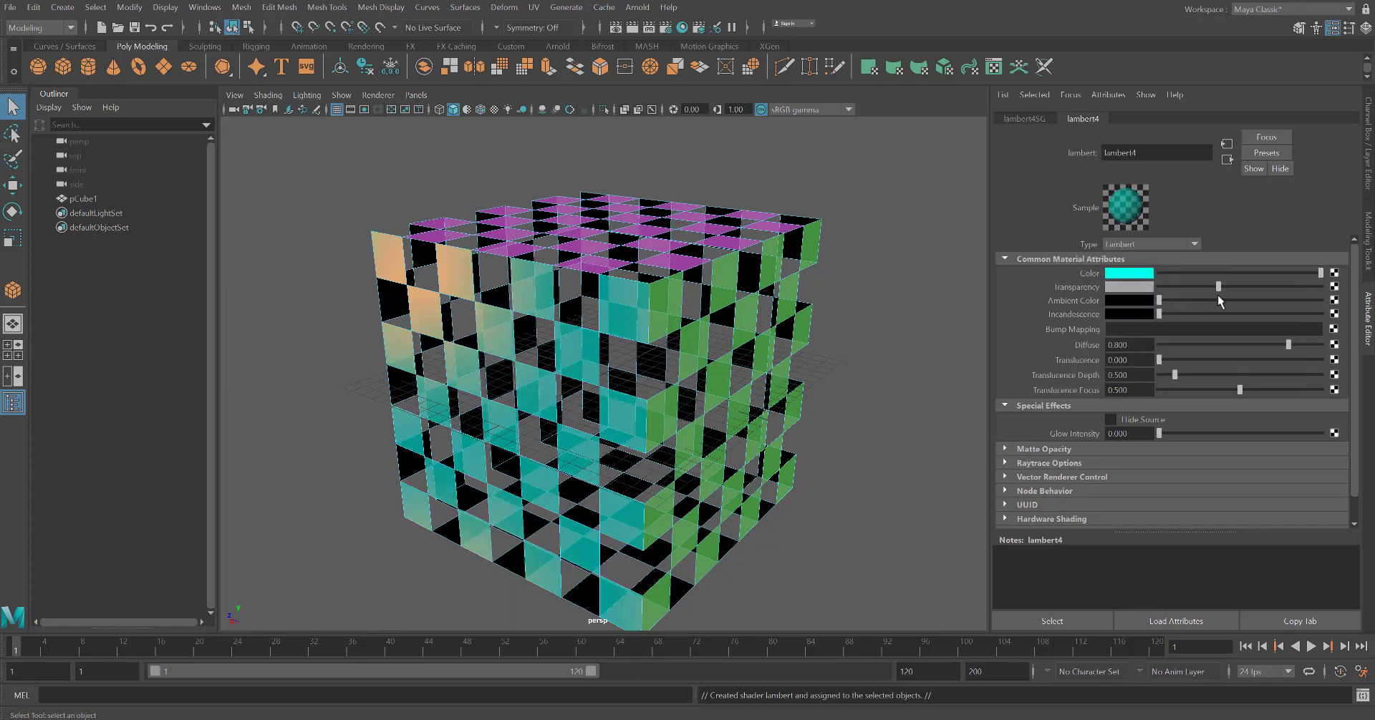
{"action": "left_click", "coordinate": [811, 476]}
{"action": "left_click_drag", "start_coordinate": [811, 477], "coordinate": [959, 472], "text": "alt"}
Select alternating faces on the cube's left side and assign them a new Lambert material
{"action": "left_click", "coordinate": [622, 315]}
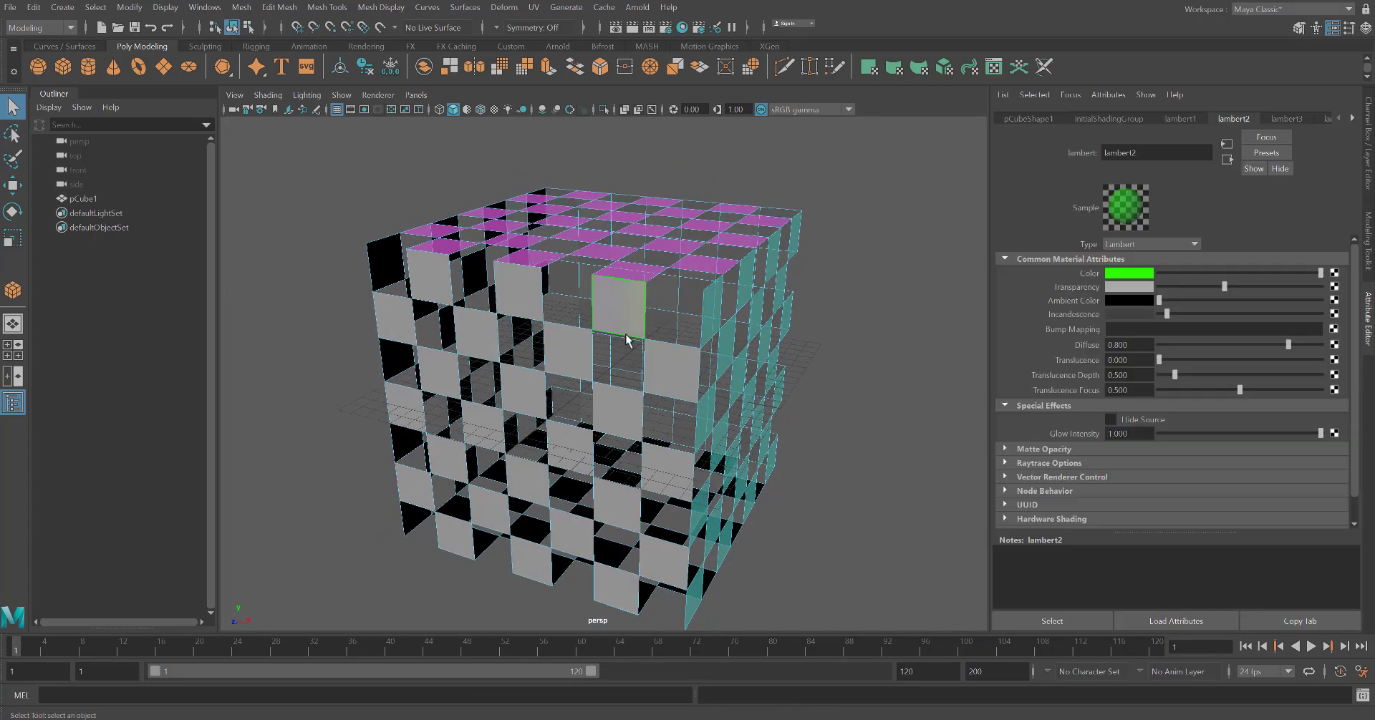
{"action": "left_click", "coordinate": [519, 292], "text": "shift"}
{"action": "left_click", "coordinate": [431, 280], "text": "shift"}
{"action": "left_click", "coordinate": [396, 319], "text": "shift"}
{"action": "left_click", "coordinate": [476, 334], "text": "shift"}
{"action": "left_click", "coordinate": [670, 373], "text": "shift"}
{"action": "left_click", "coordinate": [483, 424], "text": "shift"}
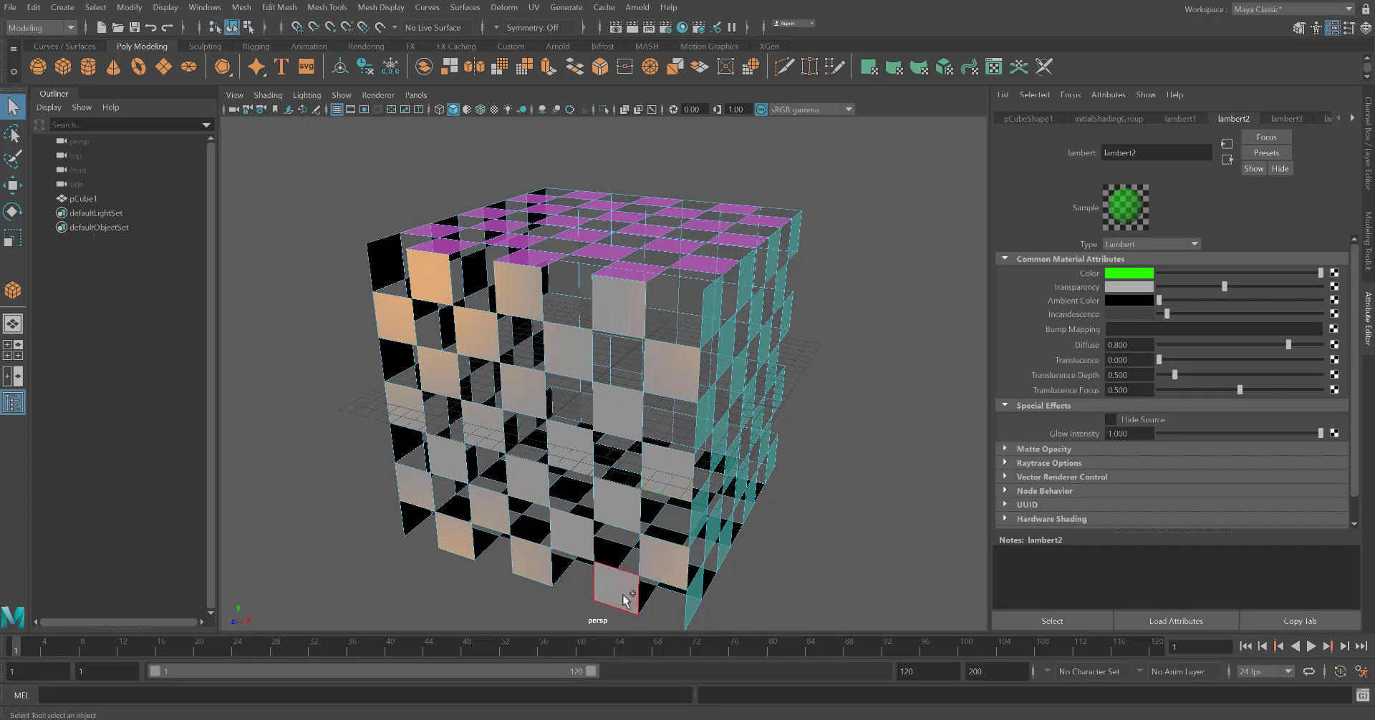
{"action": "right_click_drag", "start_coordinate": [622, 592], "coordinate": [646, 667]}
{"action": "left_click", "coordinate": [598, 373]}
Set the new Lambert's colour to red
{"action": "left_click", "coordinate": [1127, 275]}
{"action": "left_click", "coordinate": [1219, 306]}
{"action": "left_click_drag", "start_coordinate": [1189, 322], "coordinate": [1222, 327]}
{"action": "left_click", "coordinate": [1221, 338]}
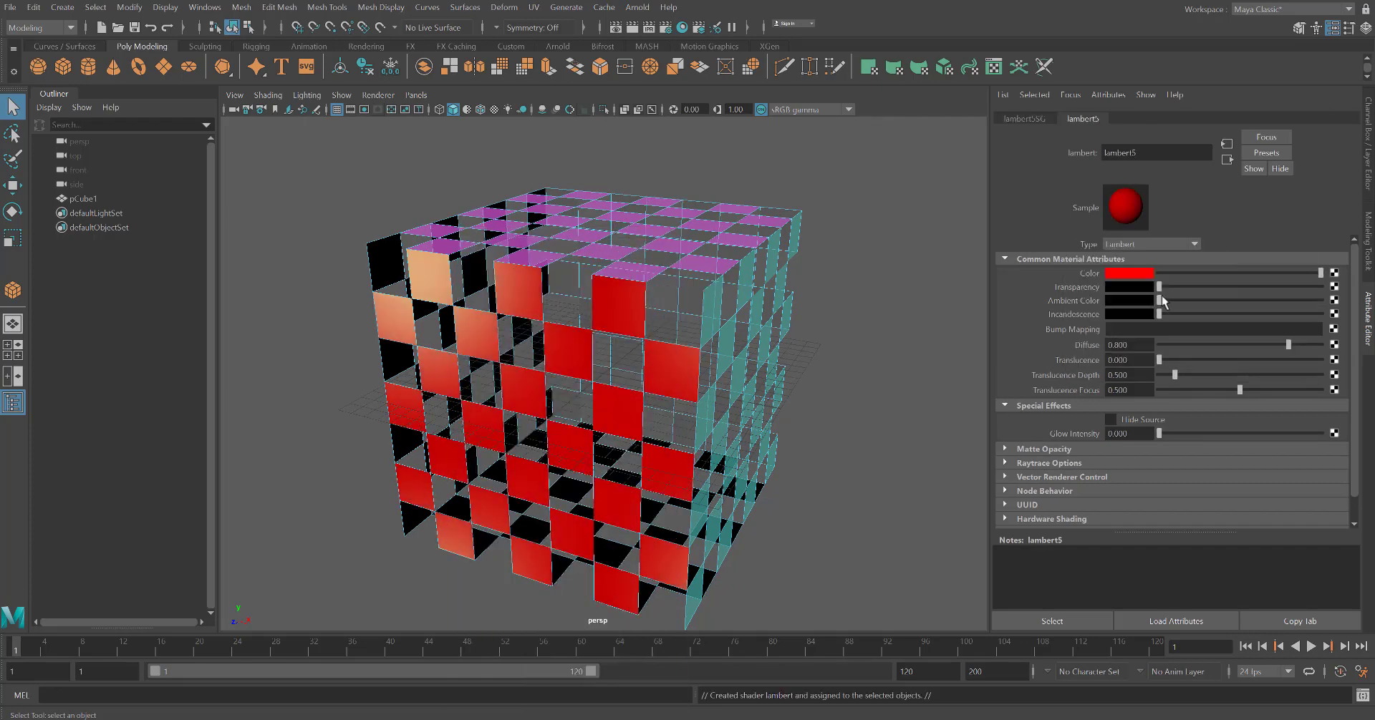
Raise the red material's transparency slightly and its glow intensity to full
{"action": "left_click_drag", "start_coordinate": [1159, 288], "coordinate": [1166, 314]}
{"action": "left_click_drag", "start_coordinate": [1159, 434], "coordinate": [1326, 439]}
{"action": "left_click", "coordinate": [852, 437]}
{"action": "left_click_drag", "start_coordinate": [853, 436], "coordinate": [916, 448], "text": "alt"}
Select alternating faces on the cube's back side and assign them a new Lambert material
{"action": "left_click", "coordinate": [669, 322]}
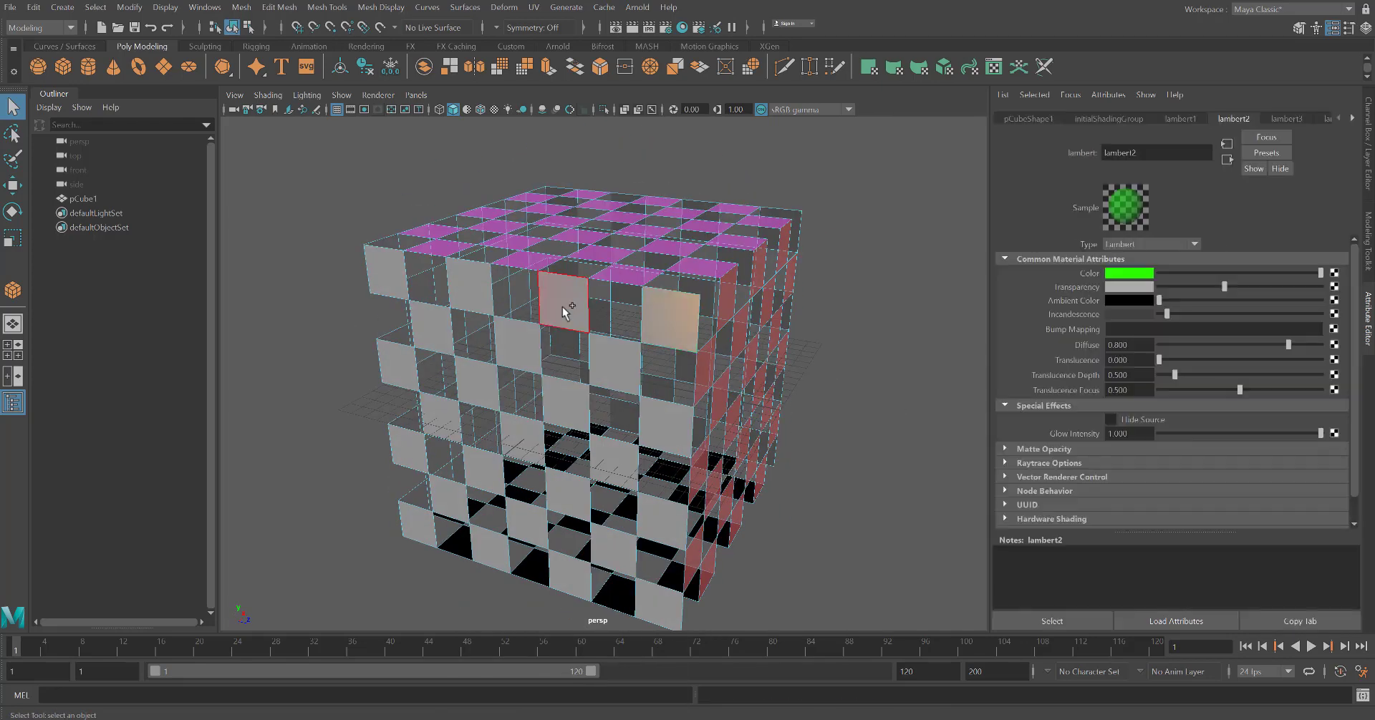
{"action": "left_click", "coordinate": [470, 291], "text": "shift"}
{"action": "left_click", "coordinate": [388, 277], "text": "shift"}
{"action": "left_click", "coordinate": [432, 328], "text": "shift"}
{"action": "left_click", "coordinate": [398, 366], "text": "shift"}
{"action": "left_click", "coordinate": [481, 383], "text": "shift"}
{"action": "left_click", "coordinate": [450, 499], "text": "shift"}
{"action": "left_click", "coordinate": [662, 606], "text": "shift"}
{"action": "left_click", "coordinate": [490, 551], "text": "shift"}
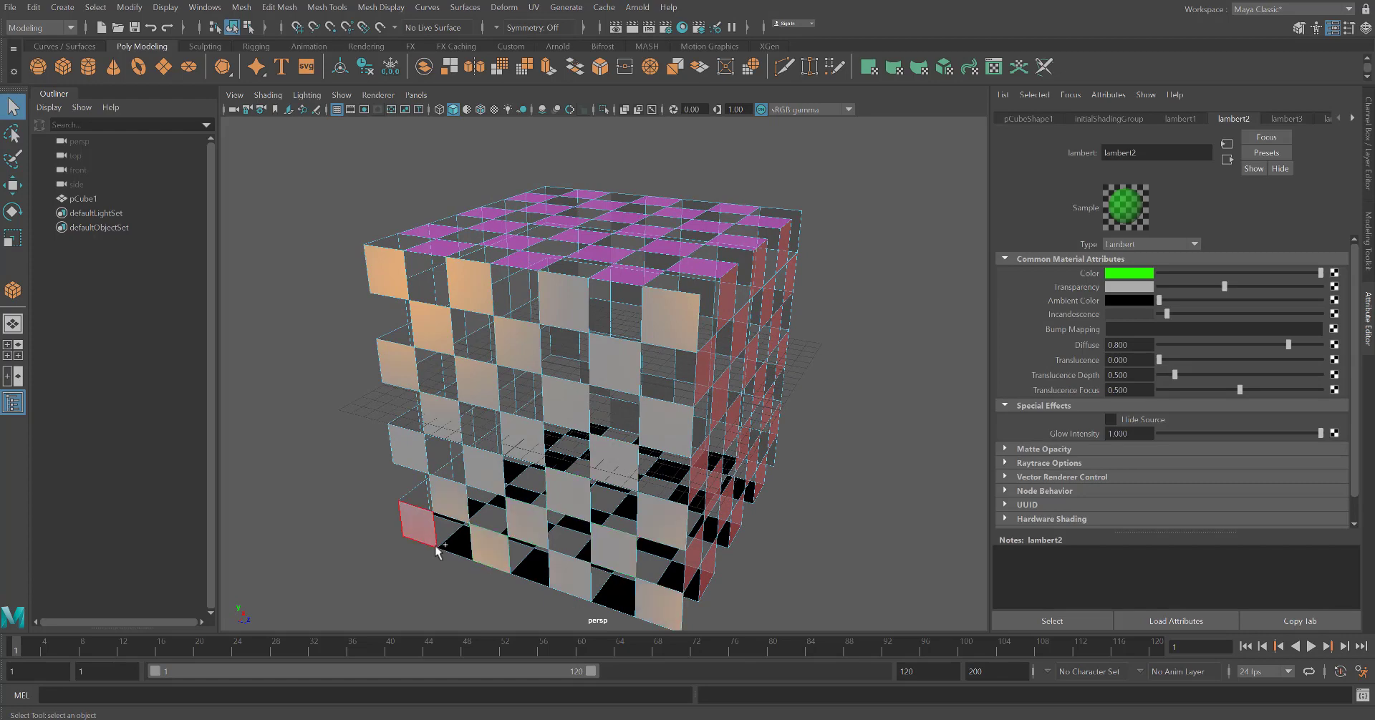
{"action": "left_click", "coordinate": [429, 542], "text": "shift"}
{"action": "right_click_drag", "start_coordinate": [622, 338], "coordinate": [627, 698]}
{"action": "left_click", "coordinate": [598, 373]}
Set the new Lambert's colour to yellow and raise its transparency
{"action": "left_click", "coordinate": [1129, 275]}
{"action": "left_click", "coordinate": [1127, 310]}
{"action": "mouse_move", "coordinate": [1193, 324]}
{"action": "left_mouse_down"}
{"action": "mouse_move", "coordinate": [1217, 326]}
{"action": "mouse_move", "coordinate": [1209, 341]}
{"action": "left_mouse_up"}
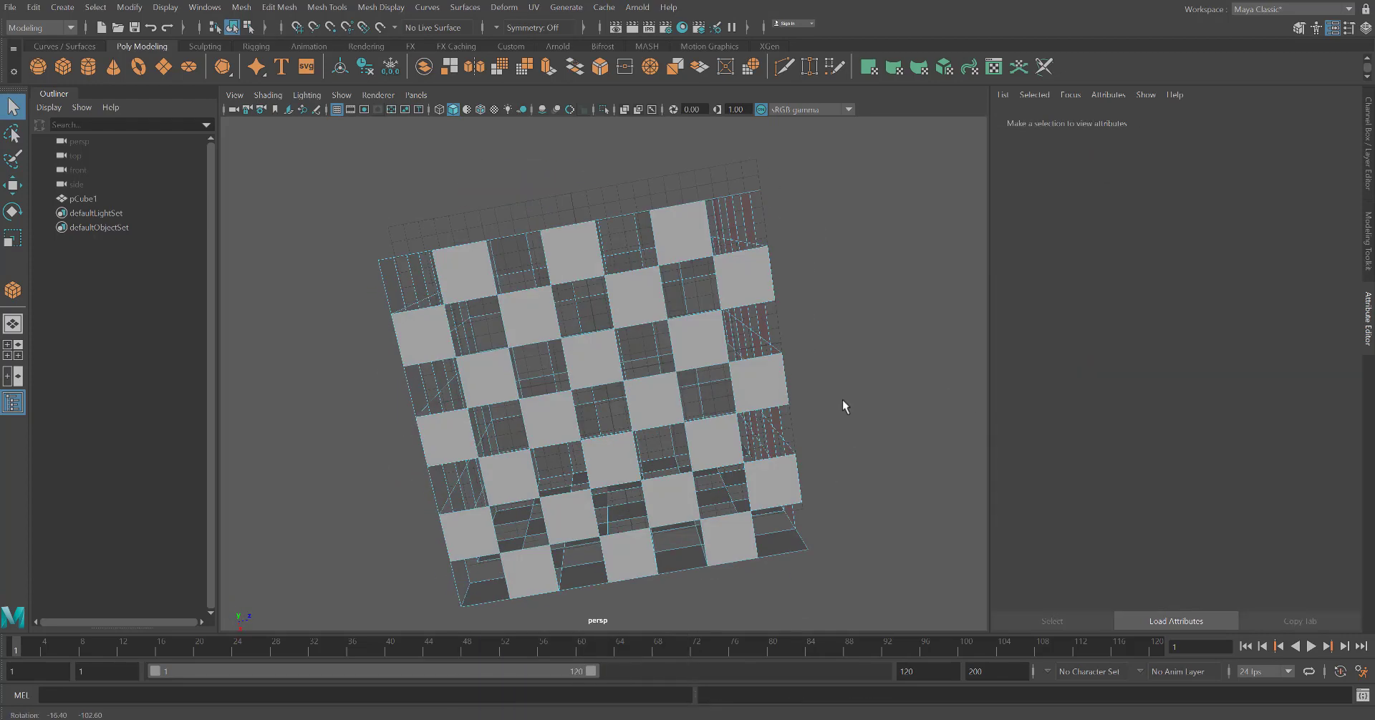
{"action": "left_click", "coordinate": [713, 259]}
{"action": "left_click", "coordinate": [737, 278], "text": "shift"}
Select the remaining faces on the cube's bottom side and assign them a new Lambert material
{"action": "left_click", "coordinate": [696, 336], "text": "shift"}
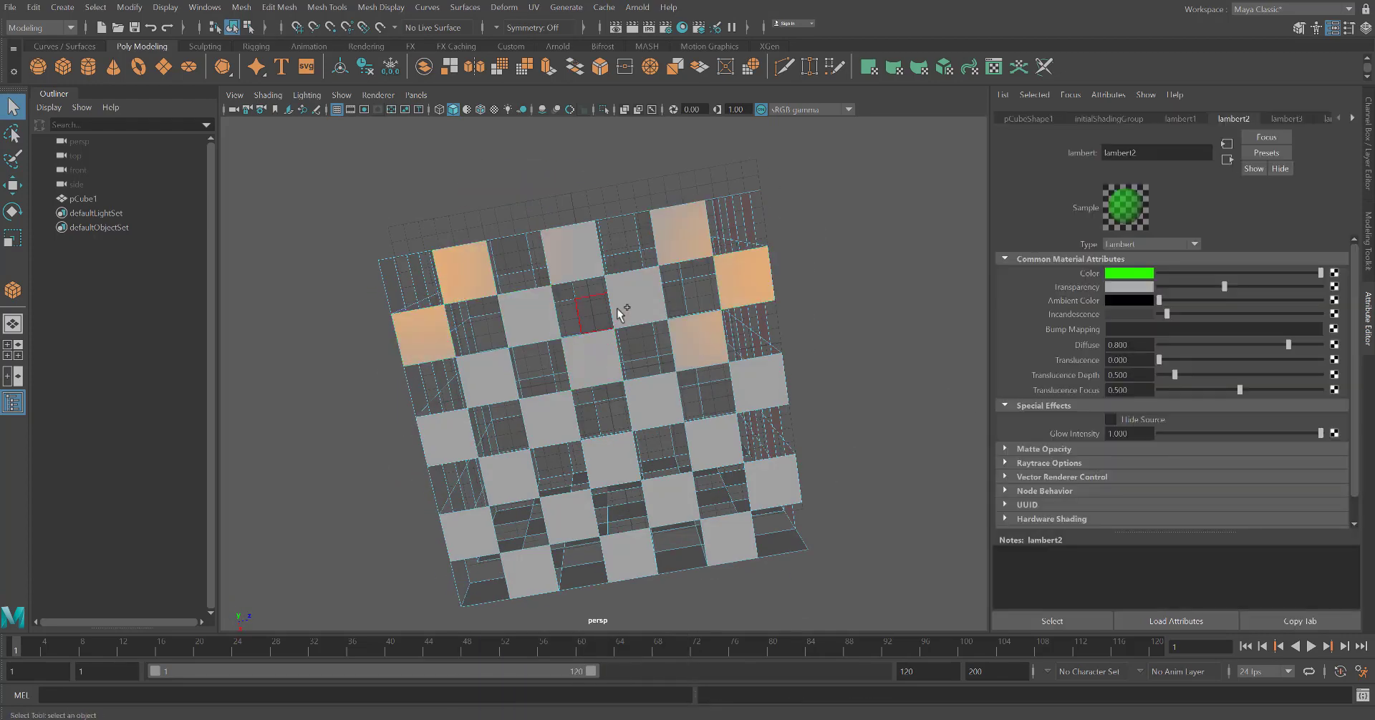
{"action": "left_click", "coordinate": [591, 358], "text": "shift"}
{"action": "left_click", "coordinate": [488, 379], "text": "shift"}
{"action": "left_click", "coordinate": [470, 533], "text": "shift"}
{"action": "left_click", "coordinate": [530, 570], "text": "shift"}
{"action": "left_click", "coordinate": [758, 384], "text": "shift"}
{"action": "left_click", "coordinate": [729, 537], "text": "shift"}
{"action": "right_click_drag", "start_coordinate": [694, 294], "coordinate": [698, 653]}
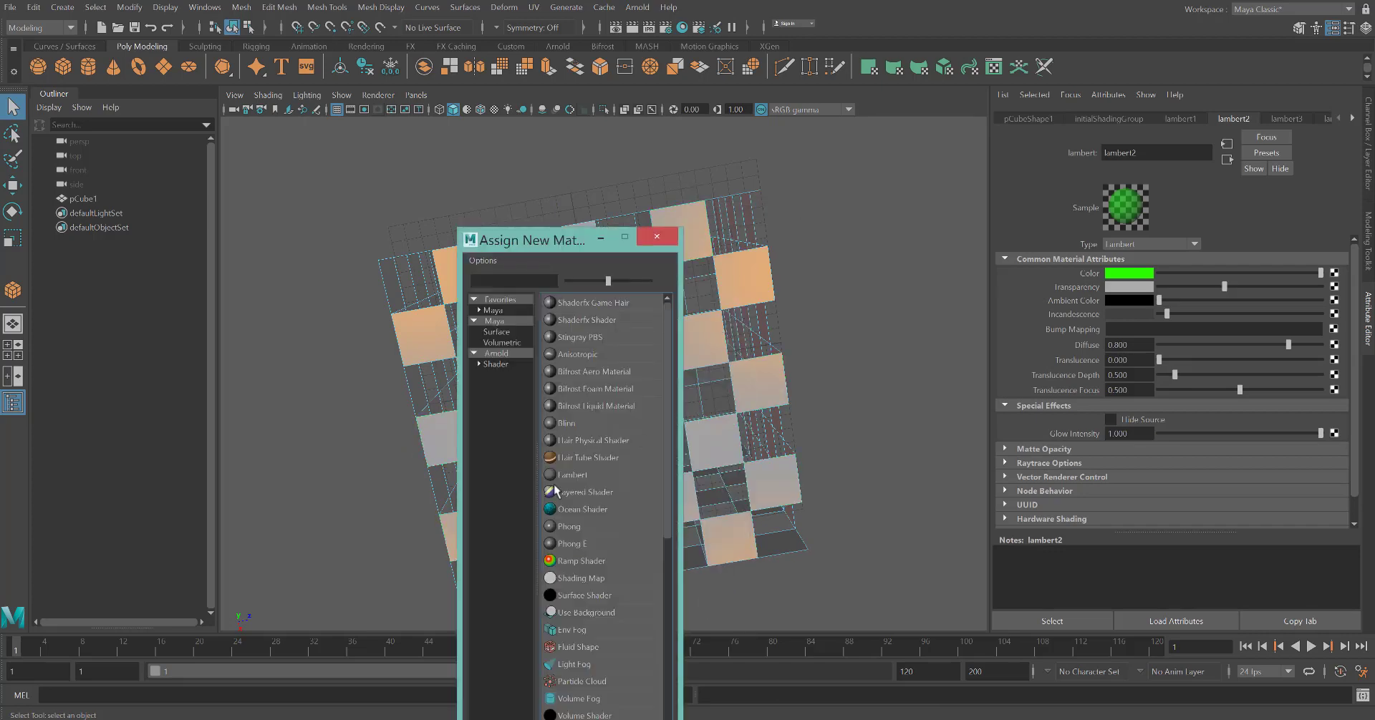
{"action": "left_click", "coordinate": [598, 373]}
Set the new Lambert's colour to orange and raise its transparency
{"action": "left_click", "coordinate": [1129, 274]}
{"action": "left_click", "coordinate": [1129, 310]}
{"action": "left_click_drag", "start_coordinate": [1204, 341], "coordinate": [1217, 342]}
{"action": "left_click_drag", "start_coordinate": [1169, 289], "coordinate": [1274, 289]}
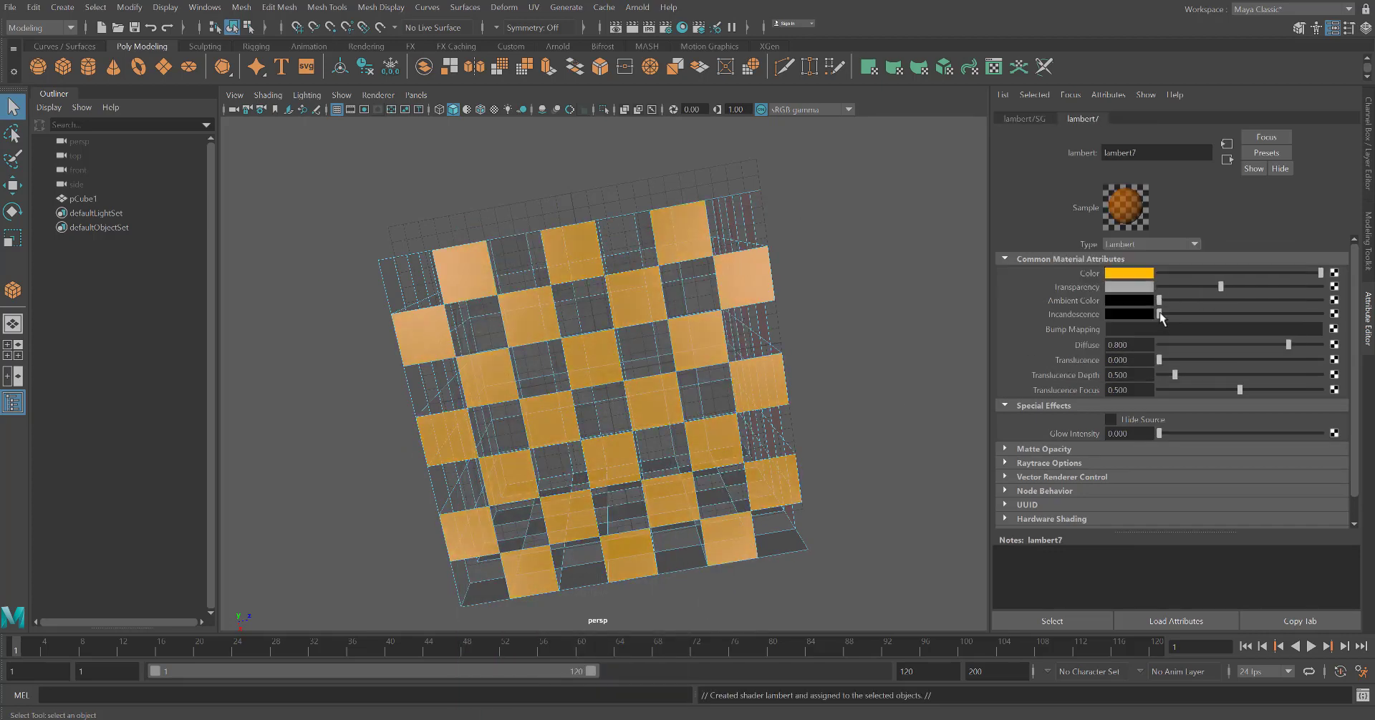
Raise the orange Lambert's incandescence slightly and set its glow intensity to 1
{"action": "left_click_drag", "start_coordinate": [1160, 315], "coordinate": [1169, 314]}
{"action": "left_click_drag", "start_coordinate": [1159, 434], "coordinate": [1320, 434]}
{"action": "left_click", "coordinate": [904, 358]}
{"action": "left_click_drag", "start_coordinate": [904, 358], "coordinate": [585, 483], "text": "alt"}
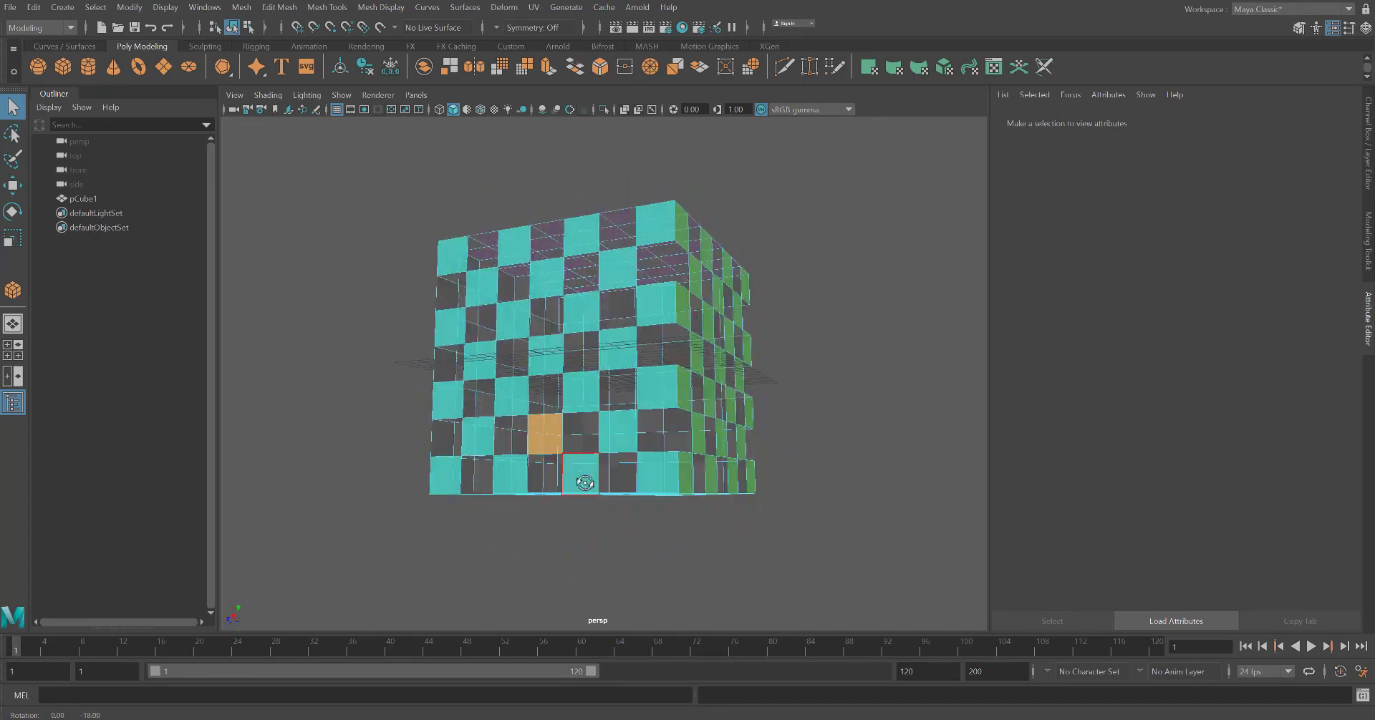
Select the unshaded face on the cube's front side and assign it a new Lambert material
{"action": "left_click", "coordinate": [541, 438]}
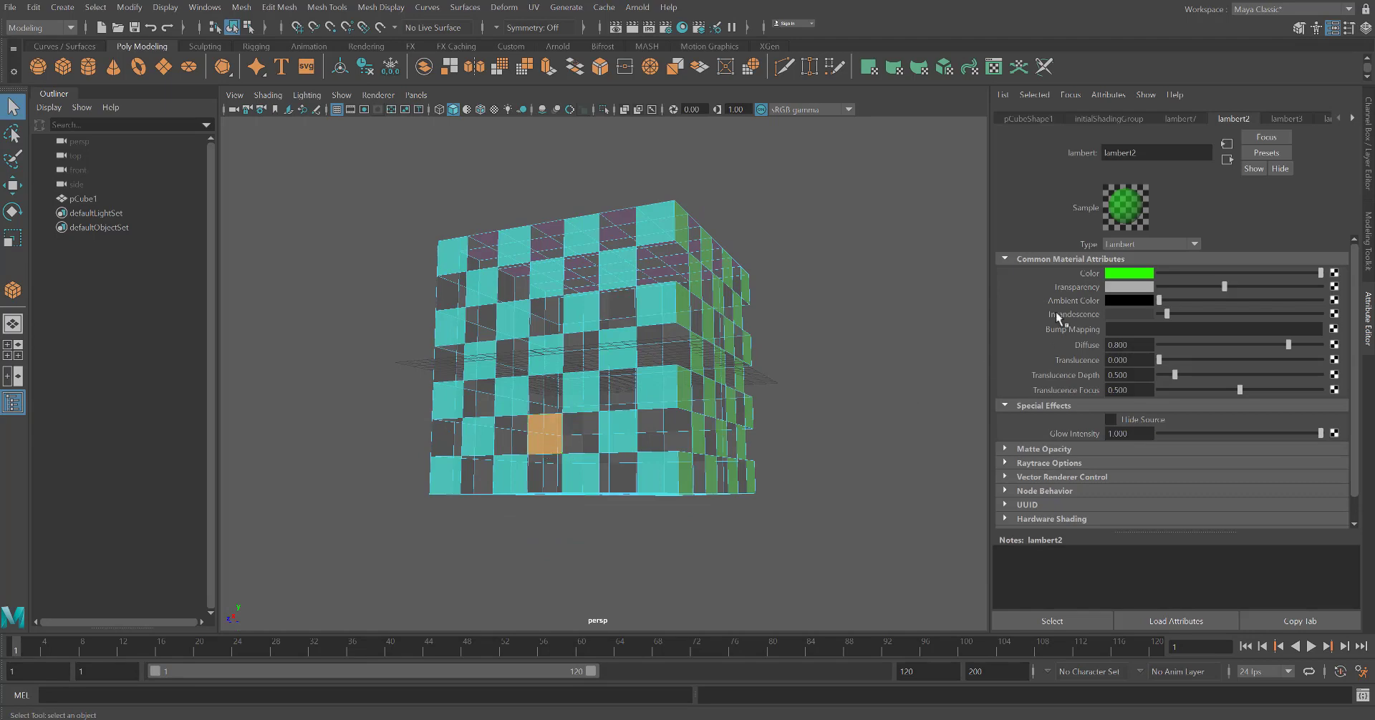
{"action": "right_click_drag", "start_coordinate": [537, 337], "coordinate": [545, 702]}
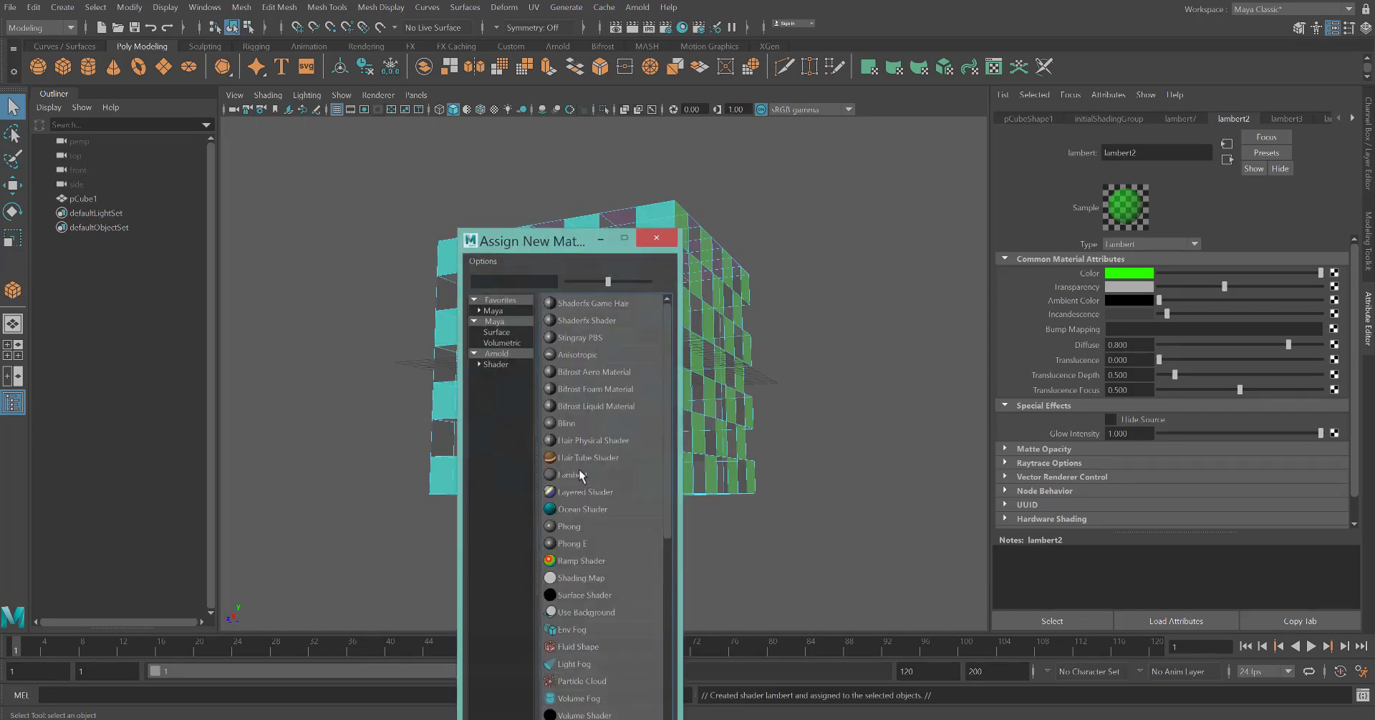
{"action": "left_click", "coordinate": [584, 477]}
Set the new Lambert's colour to cyan and raise its transparency
{"action": "left_click", "coordinate": [1135, 276]}
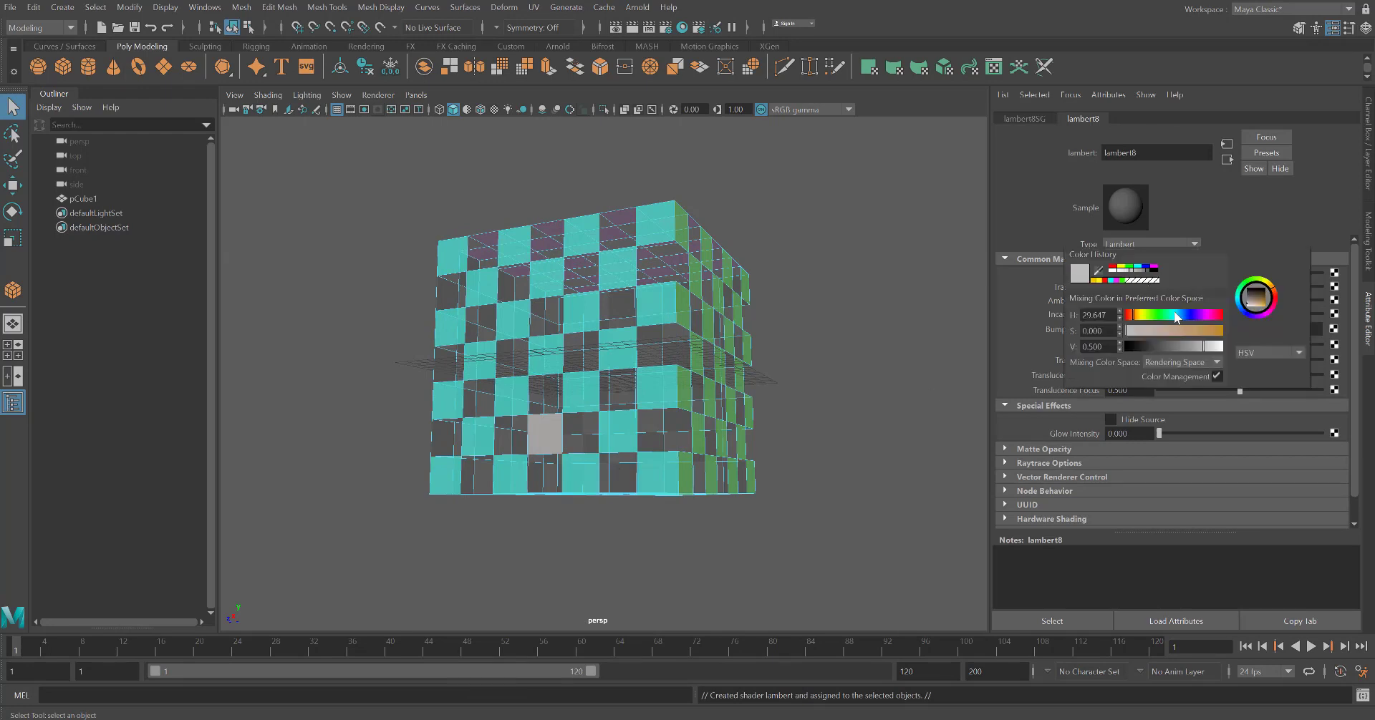
{"action": "left_click_drag", "start_coordinate": [1178, 317], "coordinate": [1221, 352]}
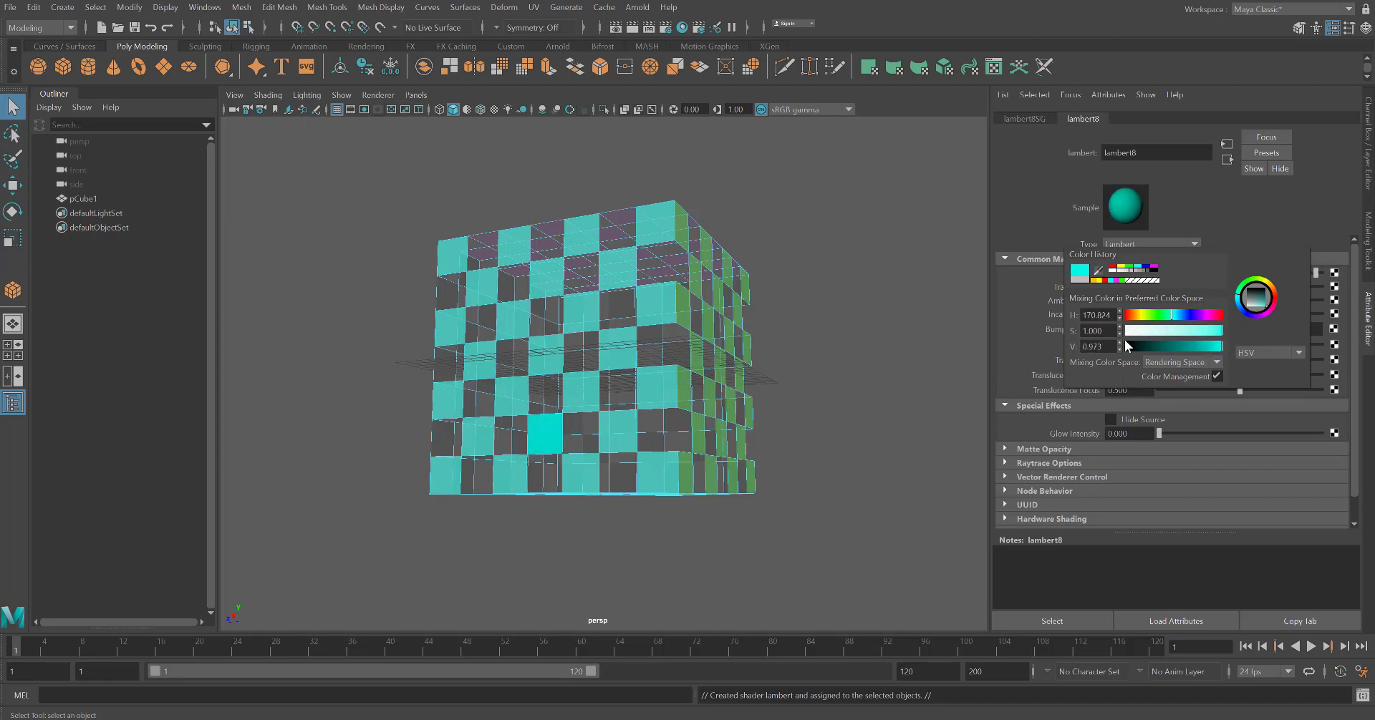
{"action": "left_click_drag", "start_coordinate": [1160, 287], "coordinate": [1168, 315]}
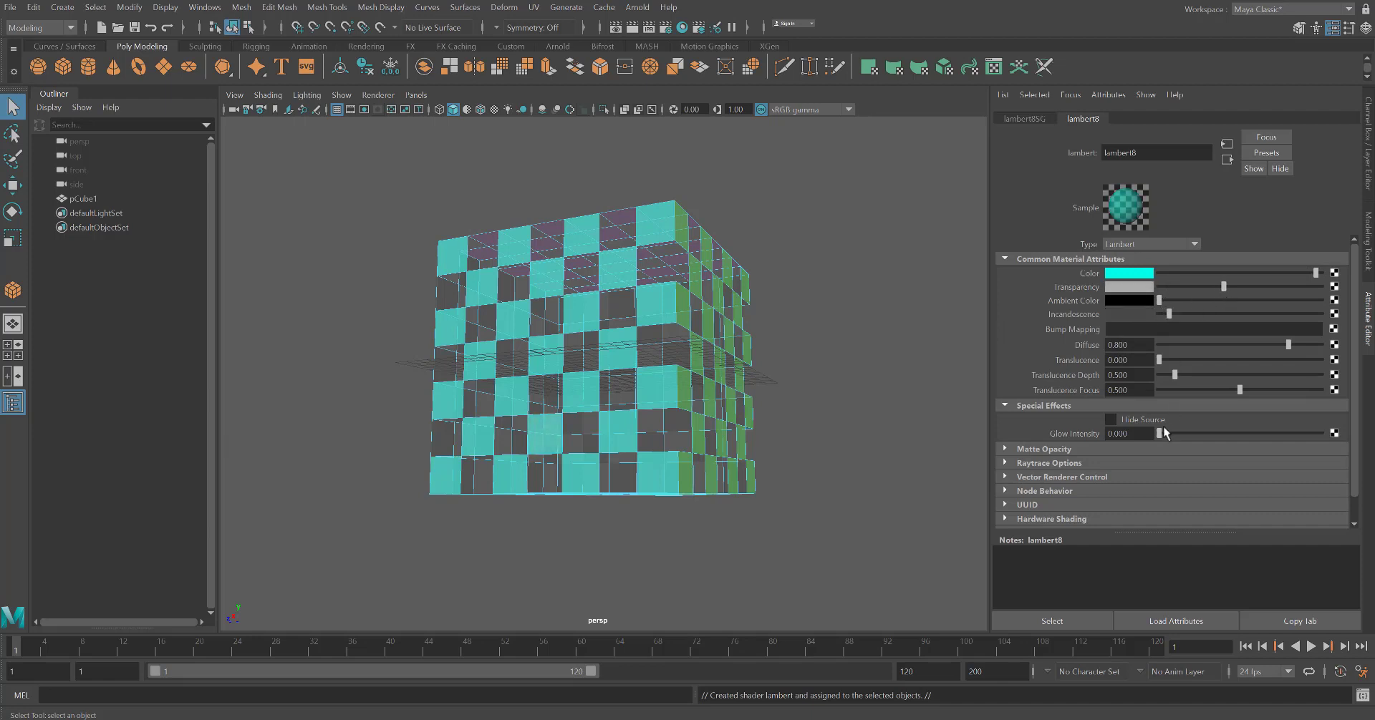
Select a green face and set the green Lambert's ambient colour to white
{"action": "left_click", "coordinate": [814, 462]}
{"action": "left_click_drag", "start_coordinate": [815, 462], "coordinate": [792, 399], "text": "alt"}
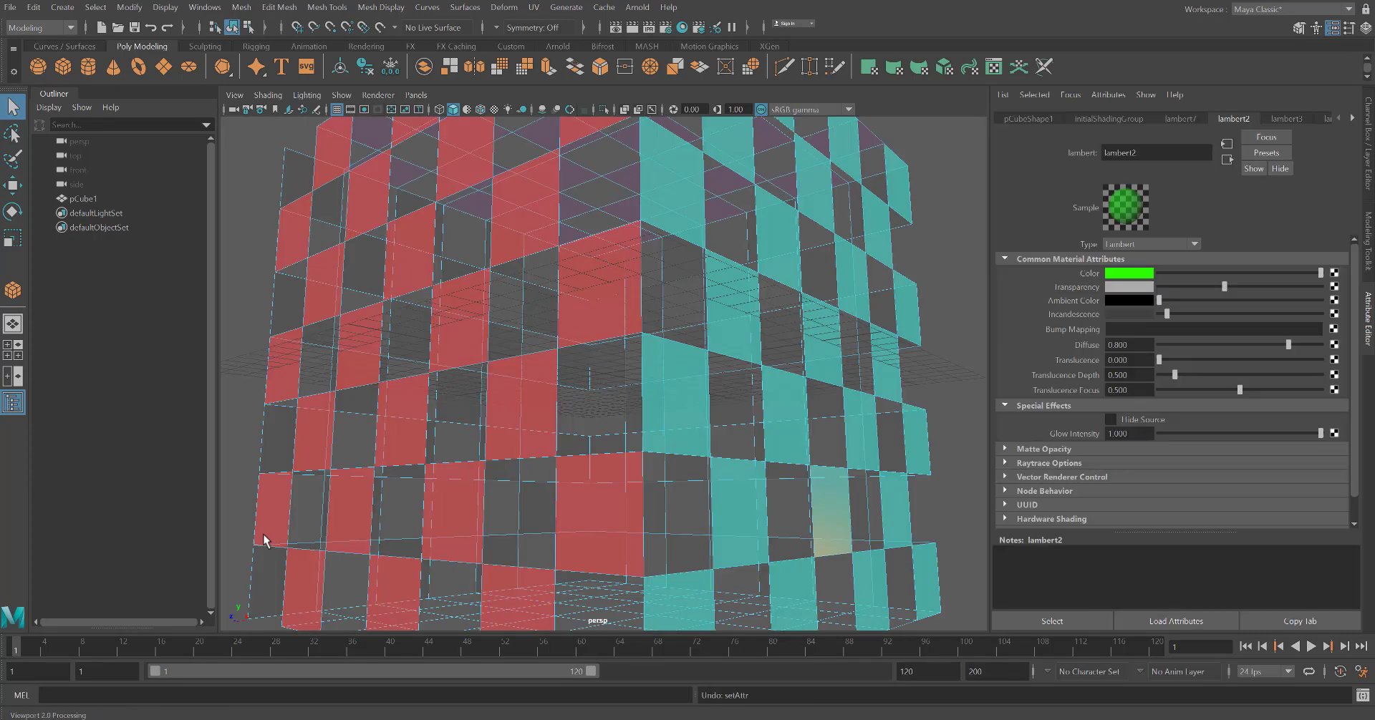
{"action": "left_click", "coordinate": [832, 355]}
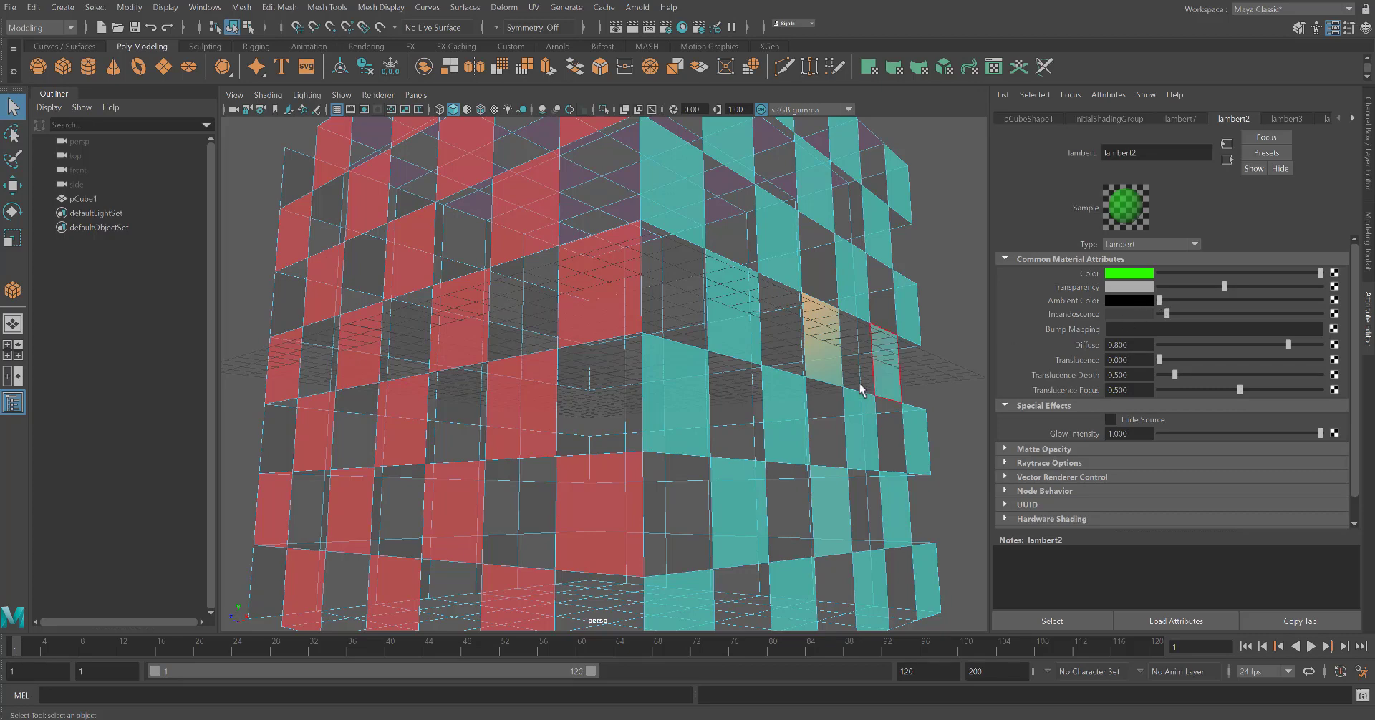
{"action": "left_click_drag", "start_coordinate": [861, 389], "coordinate": [915, 384], "text": "alt"}
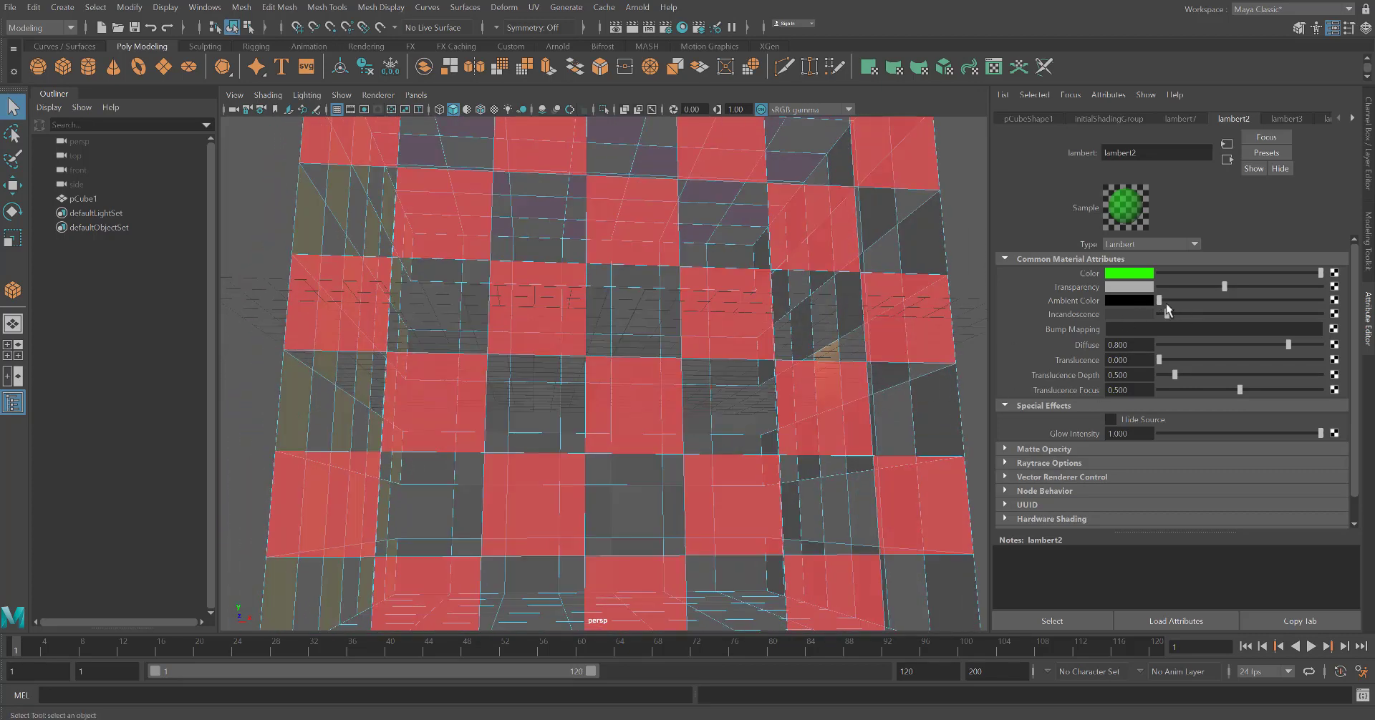
{"action": "left_click_drag", "start_coordinate": [1159, 302], "coordinate": [1321, 313]}
Open the magenta Lambert and set its ambient colour to white
{"action": "mouse_move", "coordinate": [955, 378]}
{"action": "left_mouse_down", "text": "alt"}
{"action": "mouse_move", "coordinate": [942, 386]}
{"action": "mouse_move", "coordinate": [955, 387]}
{"action": "left_mouse_up", "text": "alt"}
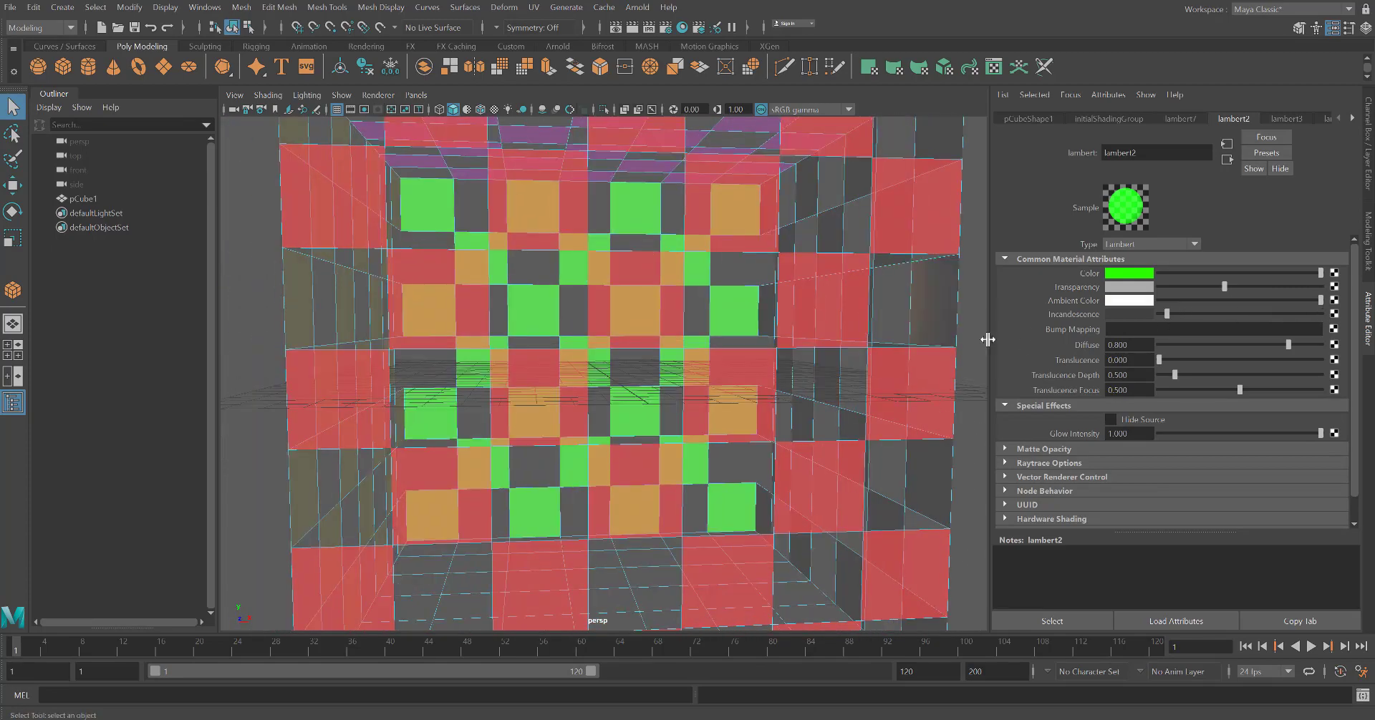
{"action": "left_click_drag", "start_coordinate": [988, 339], "coordinate": [826, 323], "text": "alt"}
{"action": "left_click", "coordinate": [817, 293]}
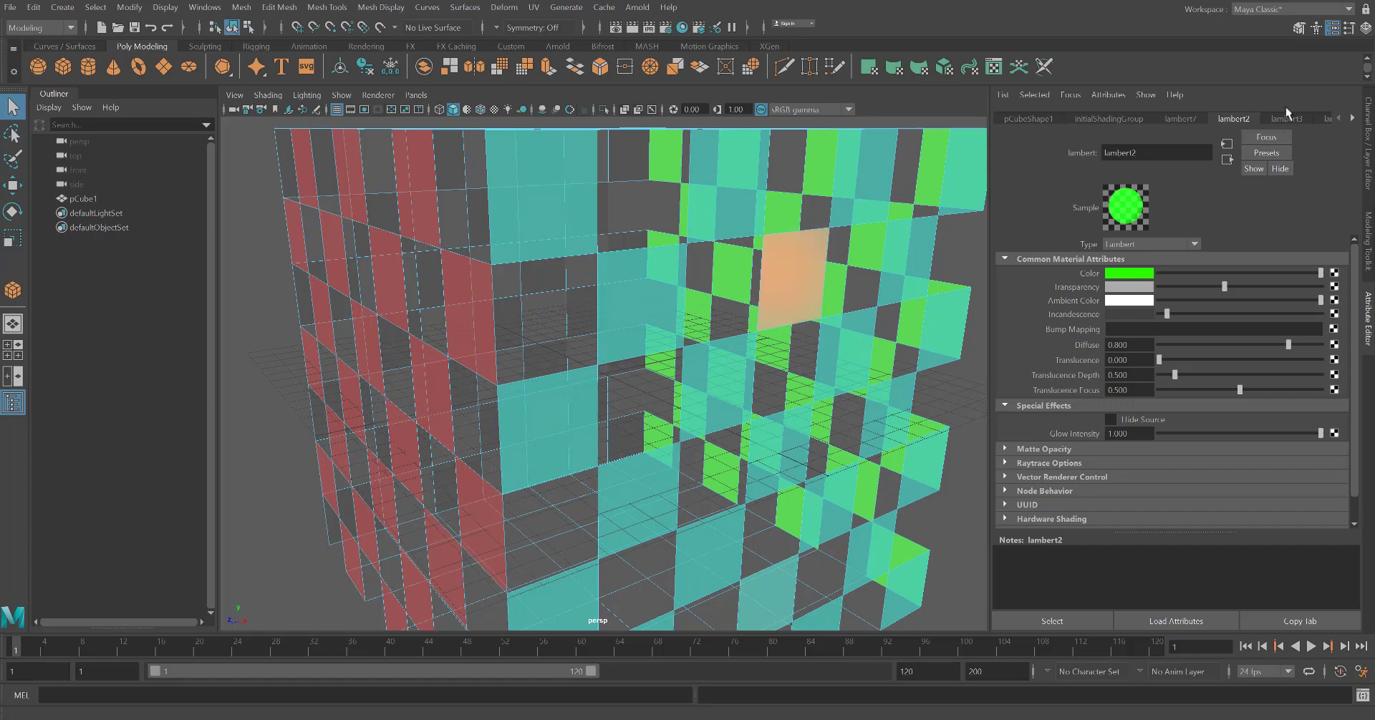
{"action": "left_click", "coordinate": [1283, 119]}
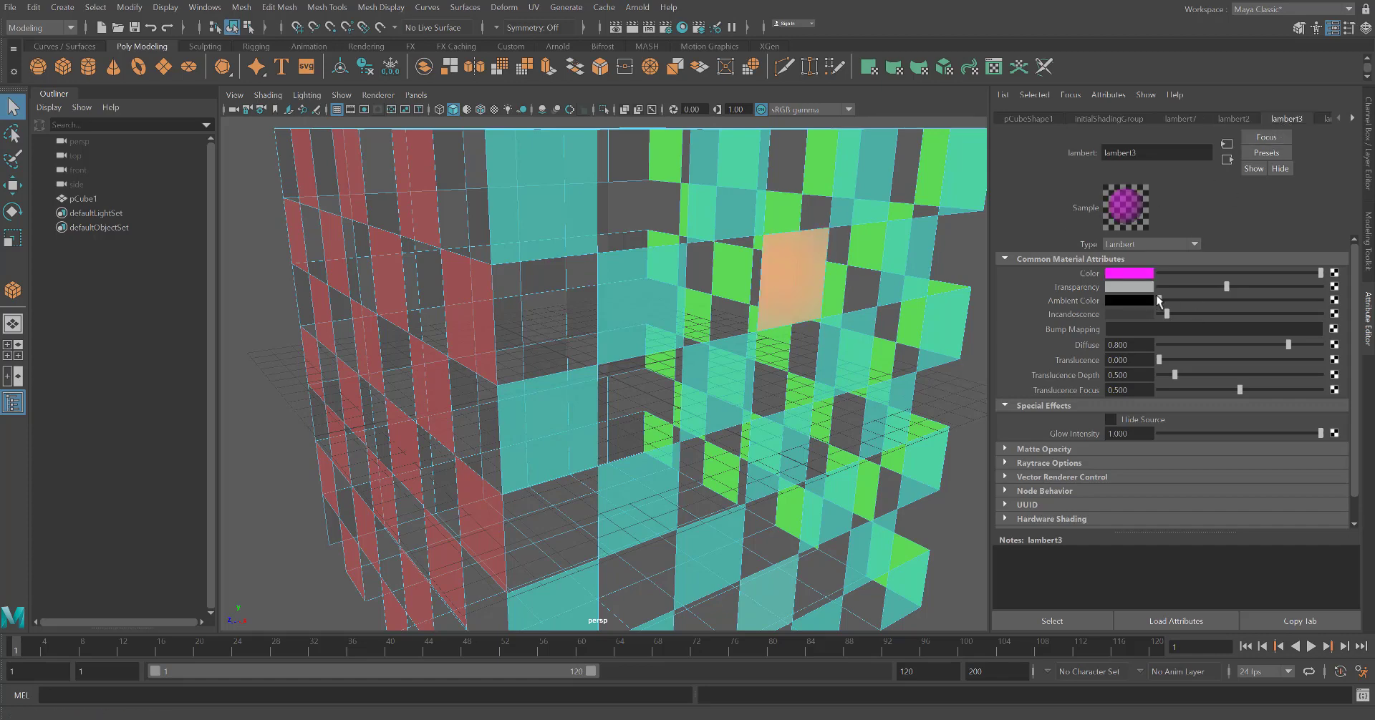
{"action": "left_click_drag", "start_coordinate": [1159, 301], "coordinate": [1320, 301]}
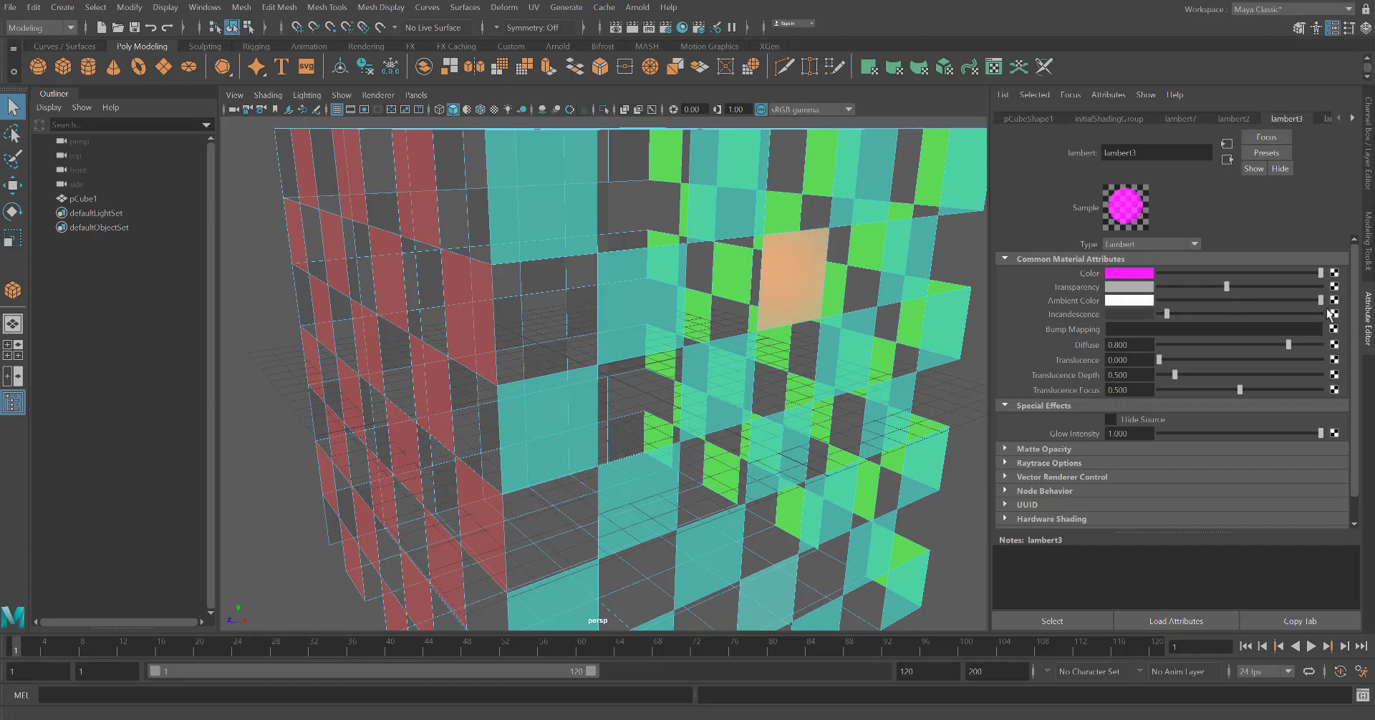
Open the orange Lambert and set its ambient colour to white
{"action": "left_click_drag", "start_coordinate": [796, 356], "coordinate": [768, 339], "text": "alt"}
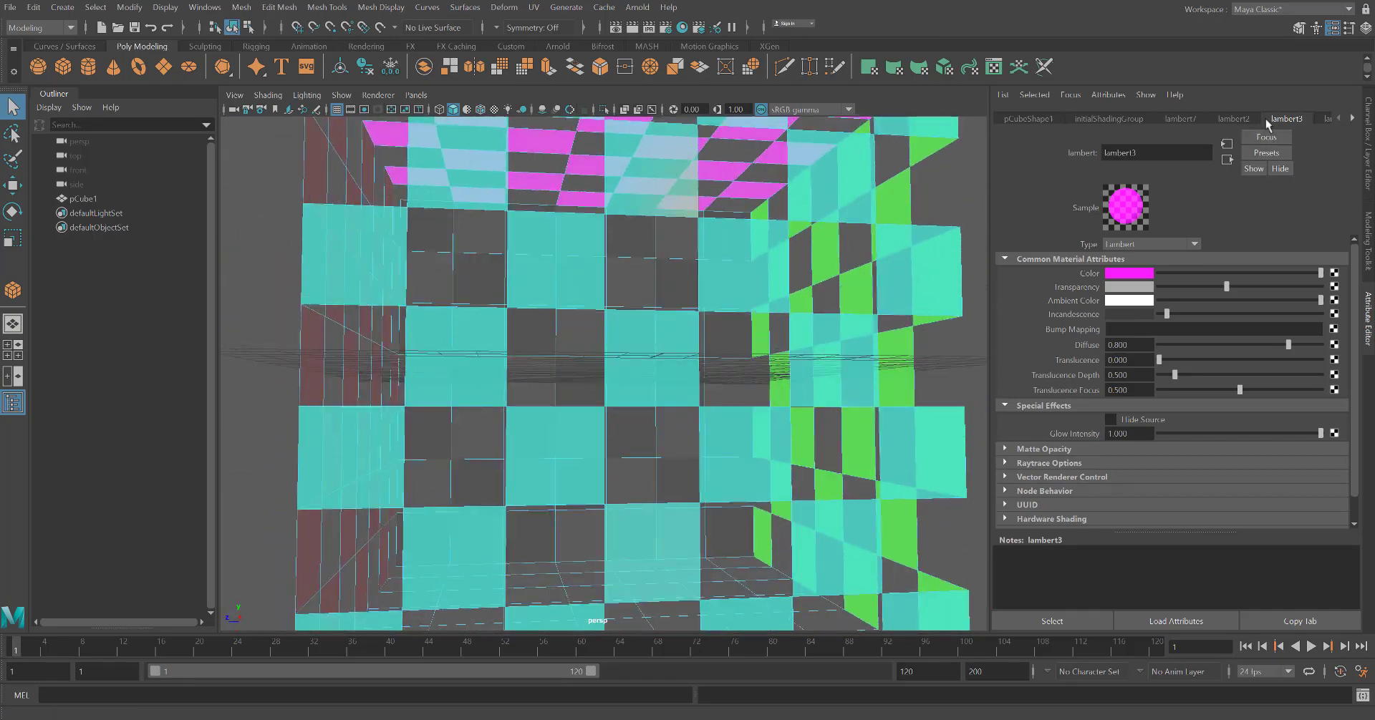
{"action": "left_click", "coordinate": [1179, 119]}
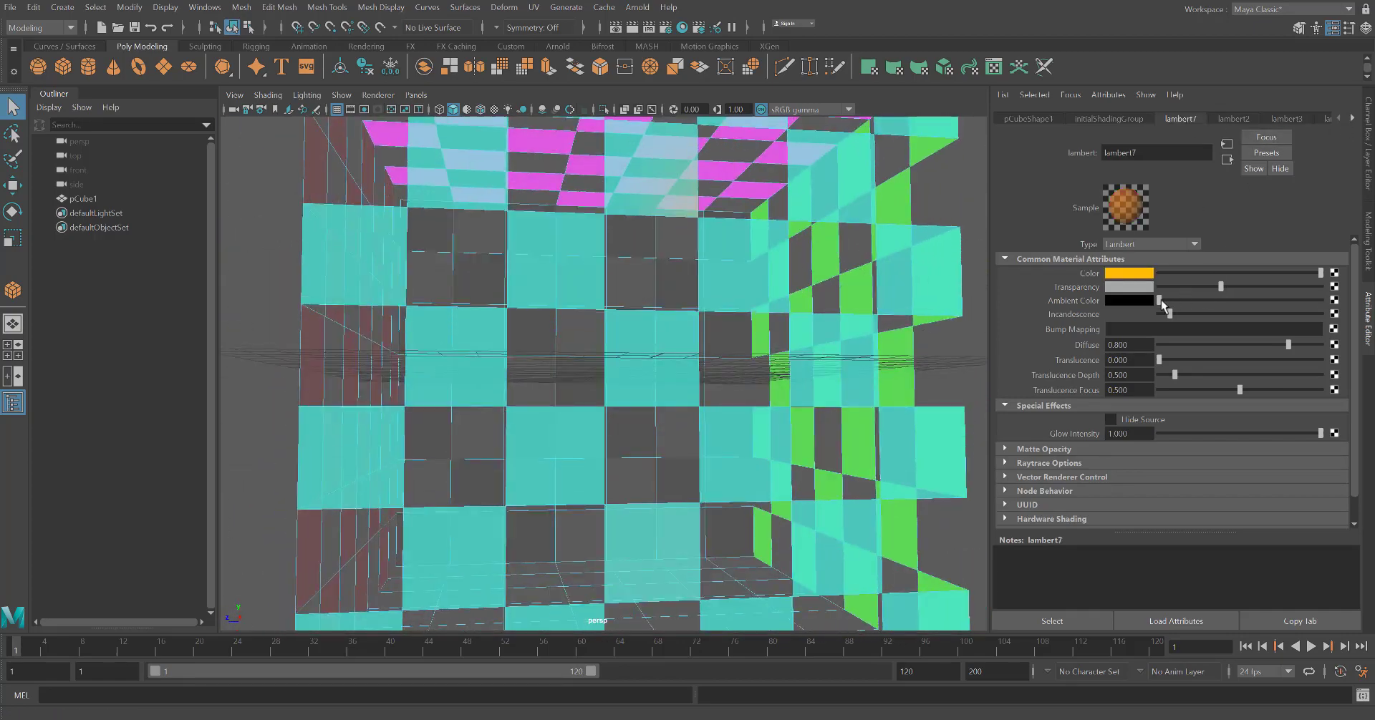
{"action": "left_click_drag", "start_coordinate": [1161, 302], "coordinate": [1341, 309]}
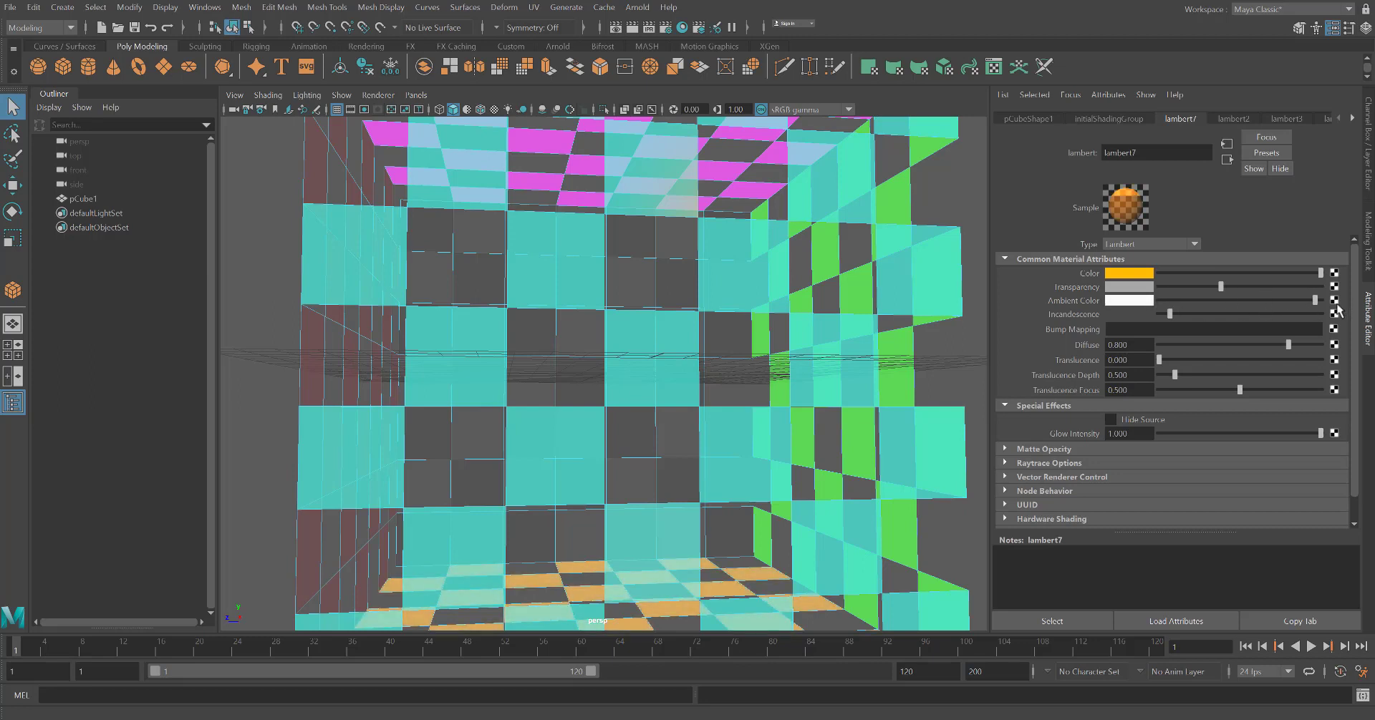
Open the cyan Lambert and set its ambient colour to white
{"action": "left_click", "coordinate": [1351, 119]}
{"action": "left_click", "coordinate": [1250, 118]}
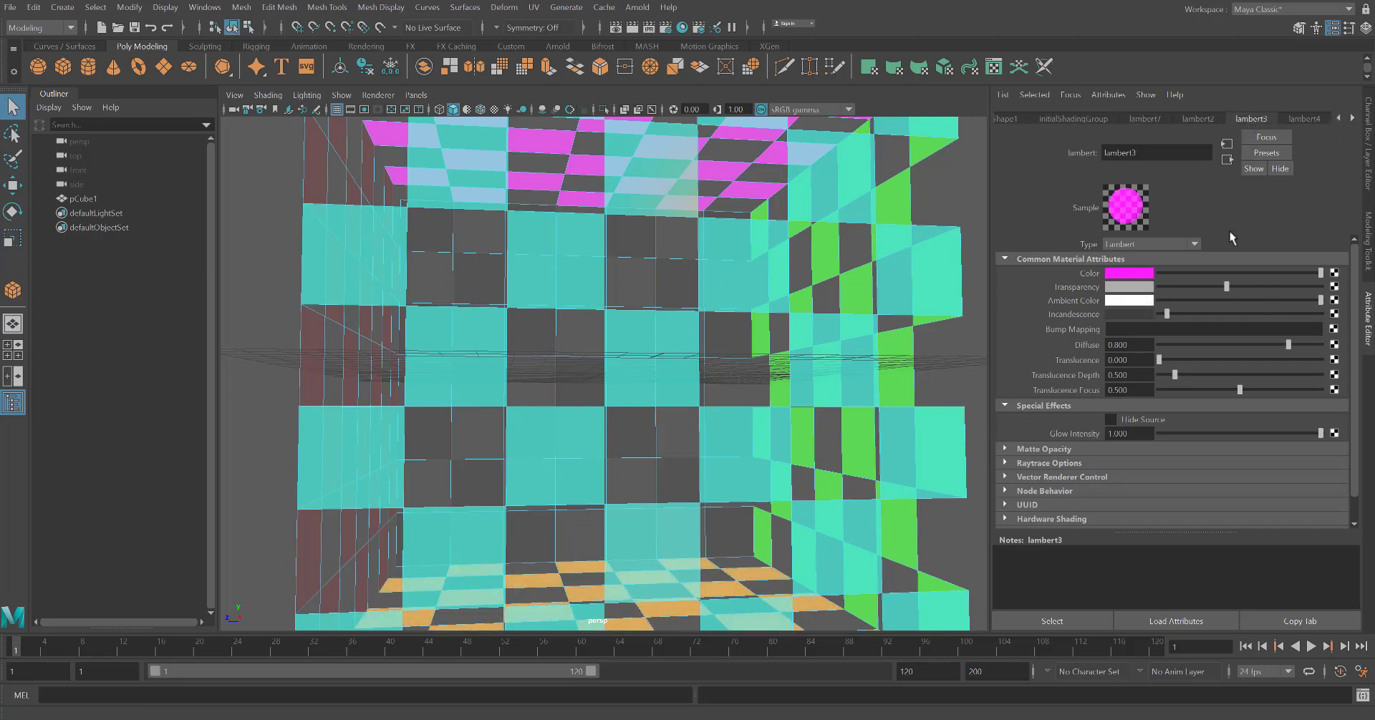
{"action": "left_click", "coordinate": [1292, 120]}
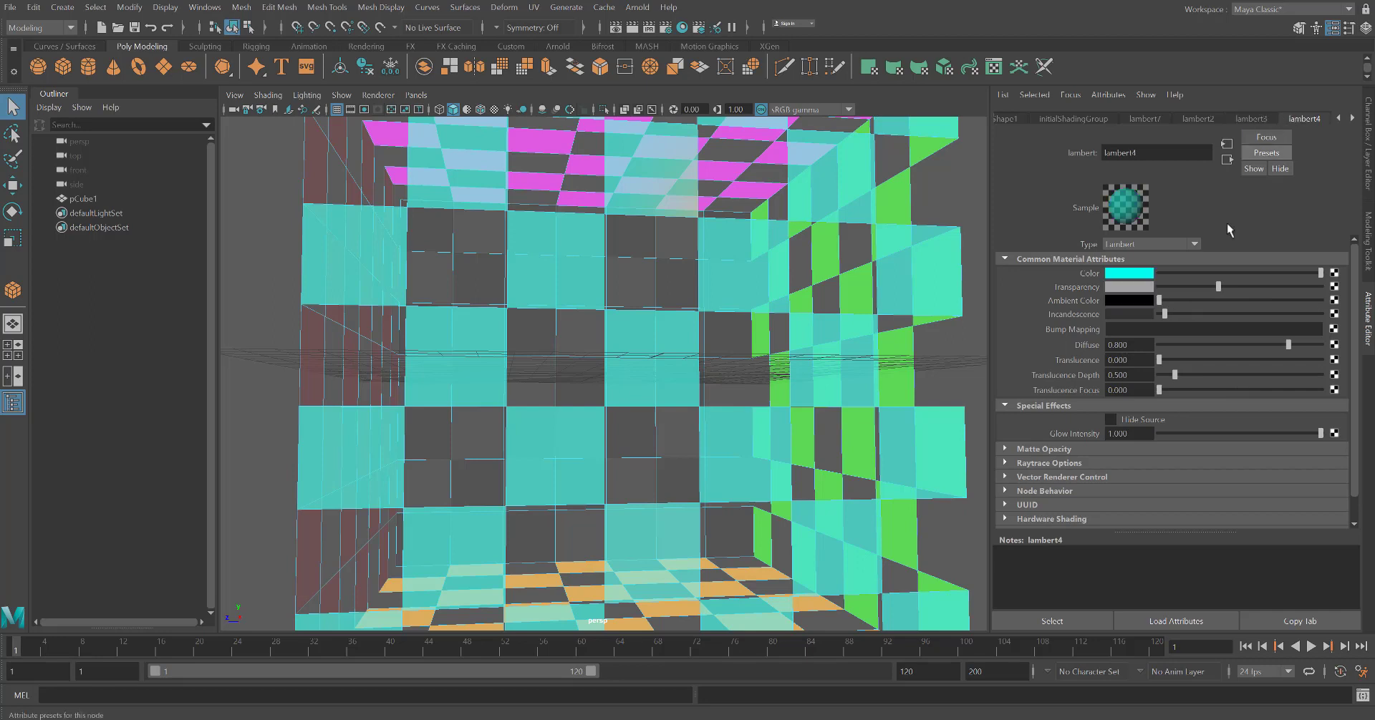
{"action": "left_click_drag", "start_coordinate": [1160, 304], "coordinate": [1344, 314]}
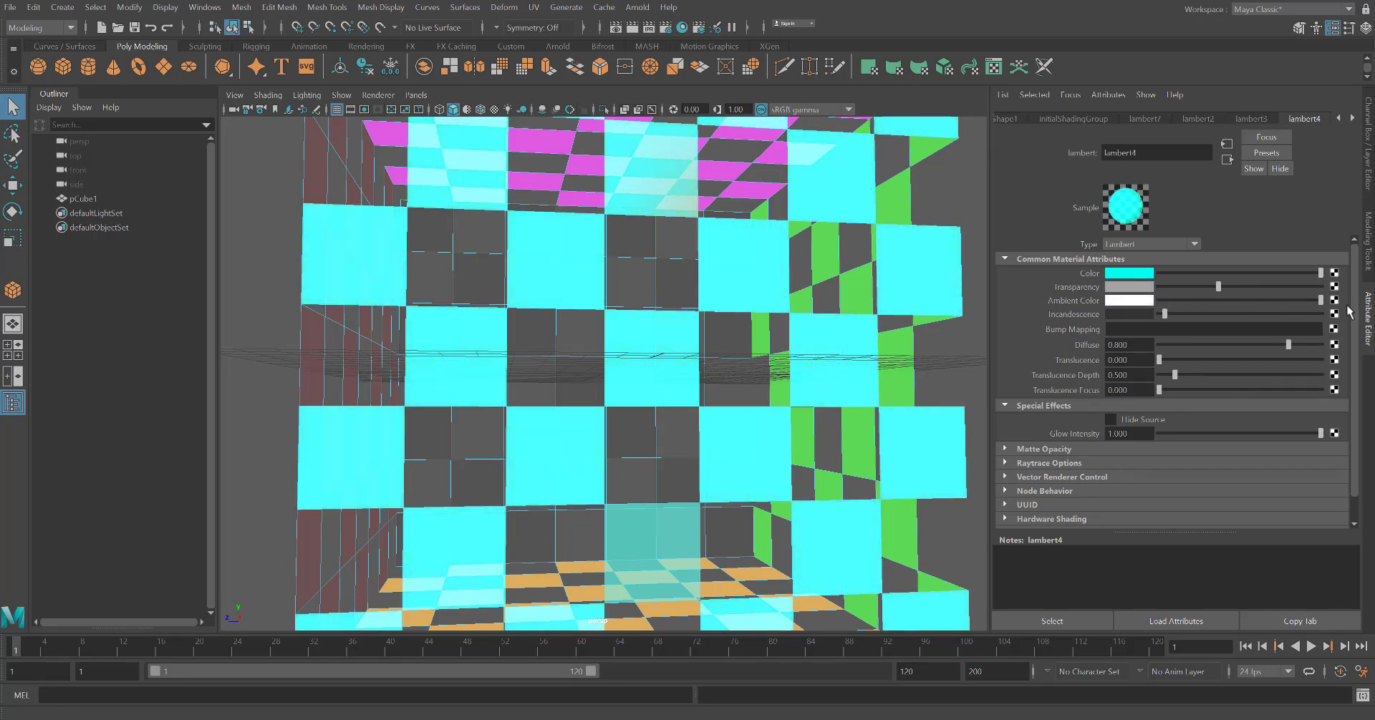
Open the red Lambert and set its ambient colour to white
{"action": "left_click", "coordinate": [1351, 119]}
{"action": "left_click", "coordinate": [1304, 121]}
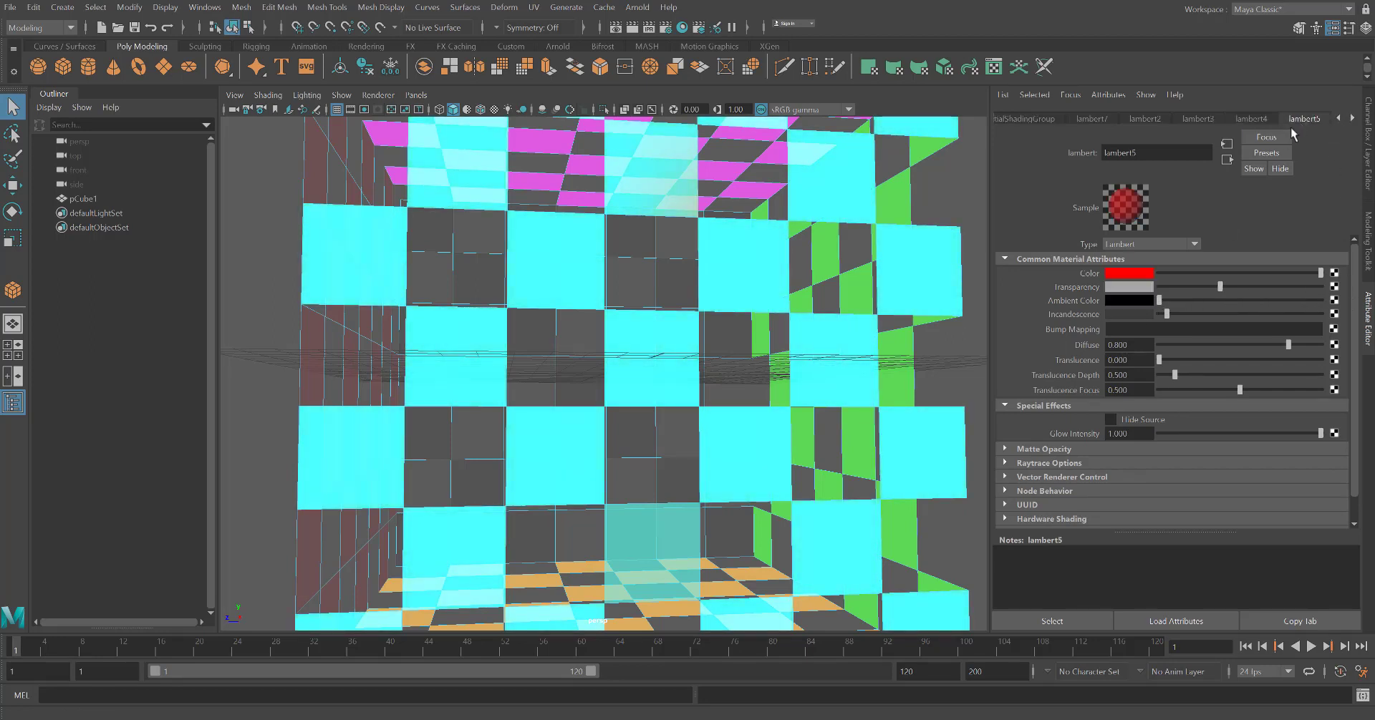
{"action": "left_click_drag", "start_coordinate": [1160, 301], "coordinate": [1353, 309]}
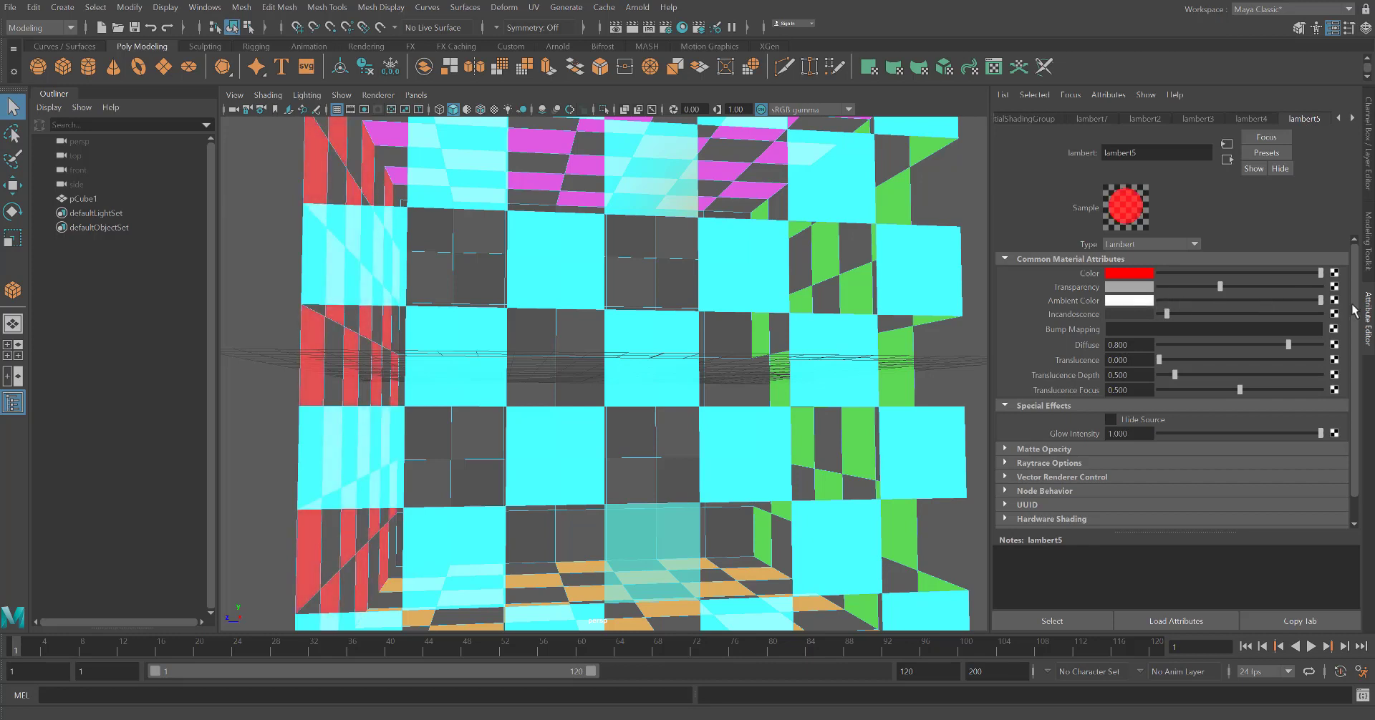
Open the yellow Lambert and set its ambient colour to white
{"action": "left_click", "coordinate": [1351, 119]}
{"action": "left_click", "coordinate": [1312, 120]}
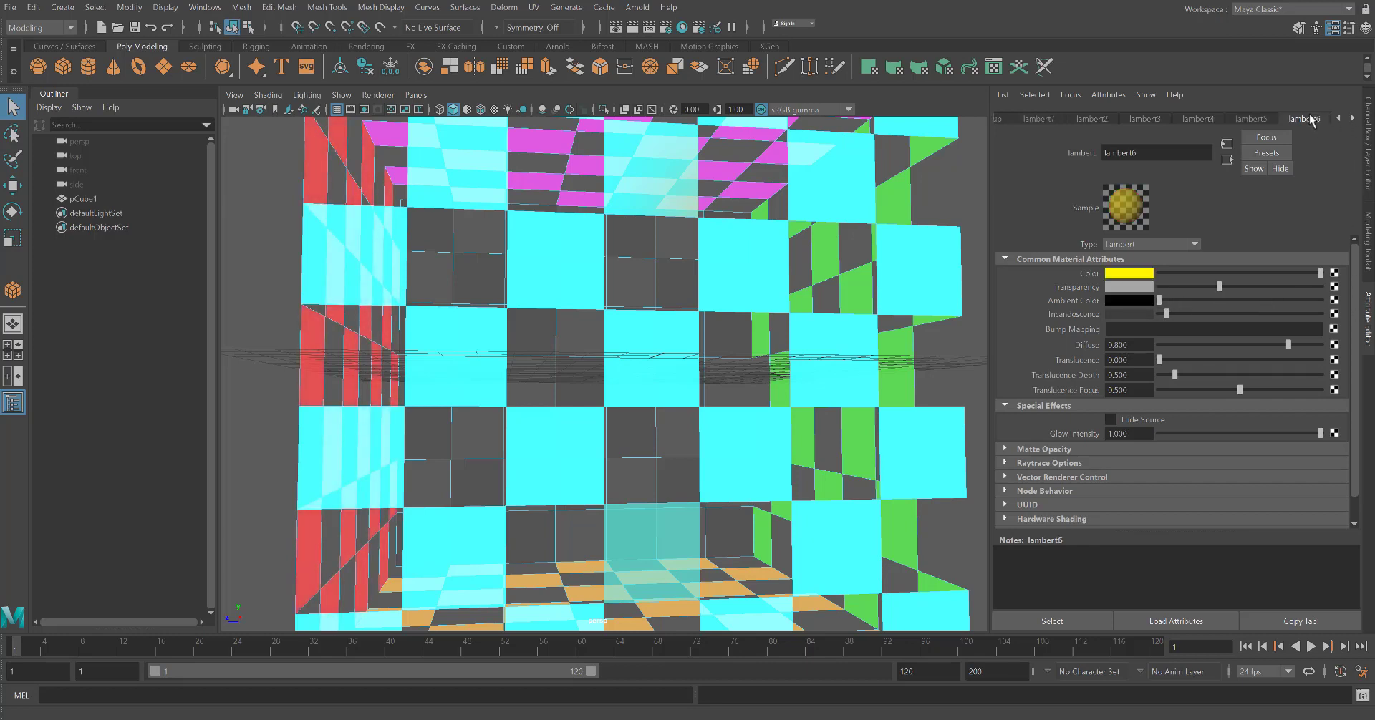
{"action": "left_click_drag", "start_coordinate": [1160, 304], "coordinate": [1336, 314]}
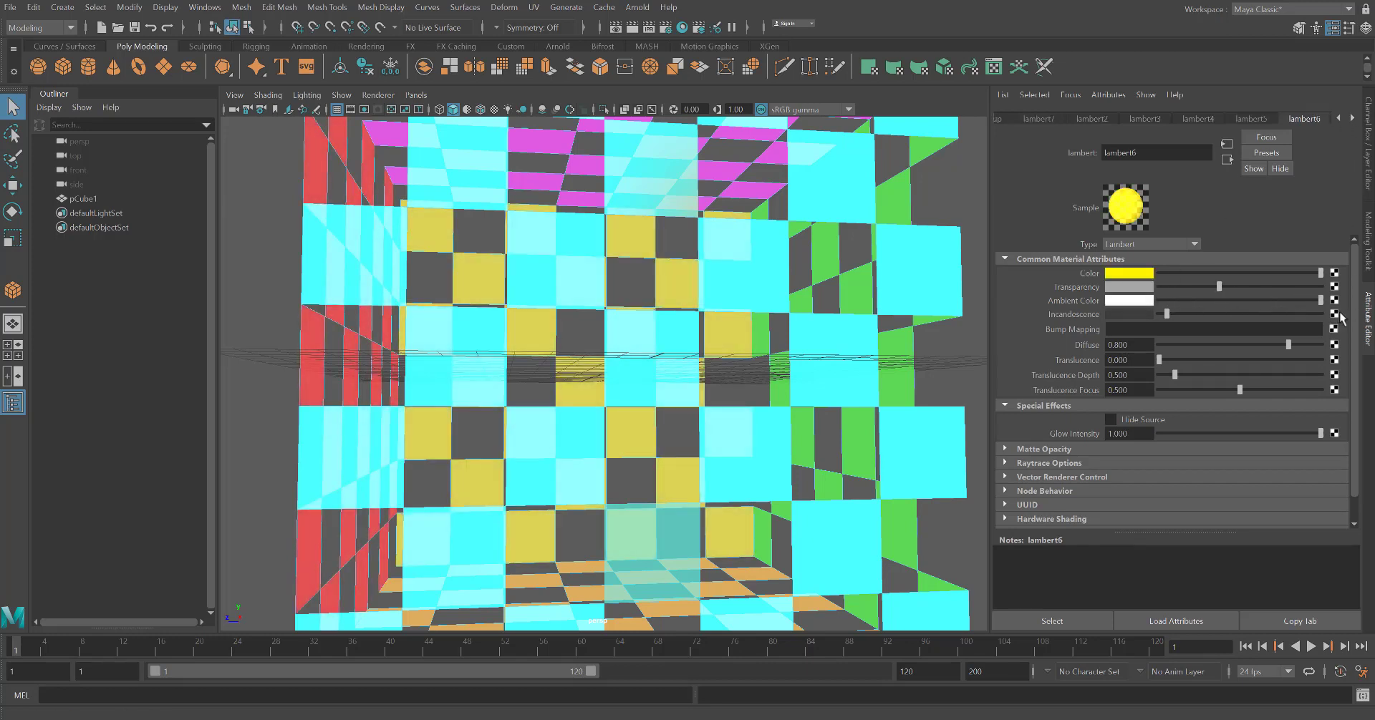
{"action": "left_click_drag", "start_coordinate": [804, 361], "coordinate": [779, 526], "text": "alt"}
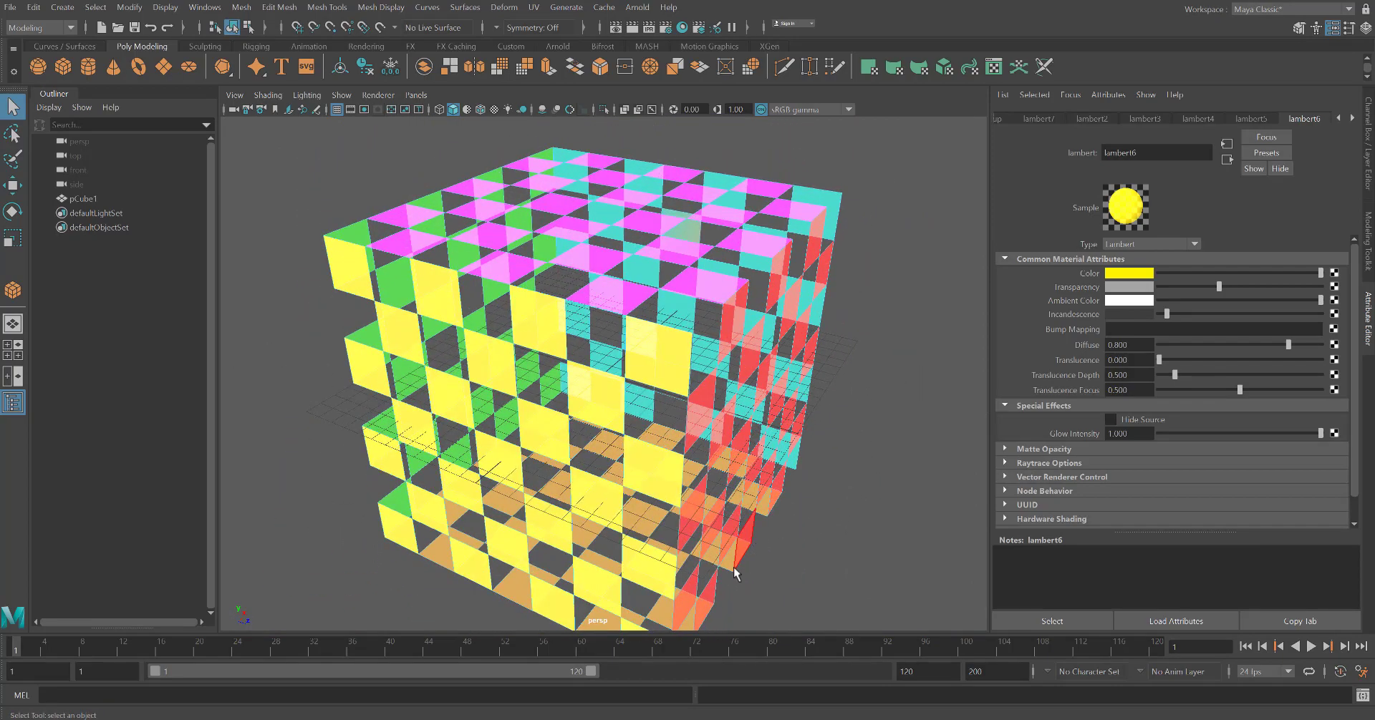